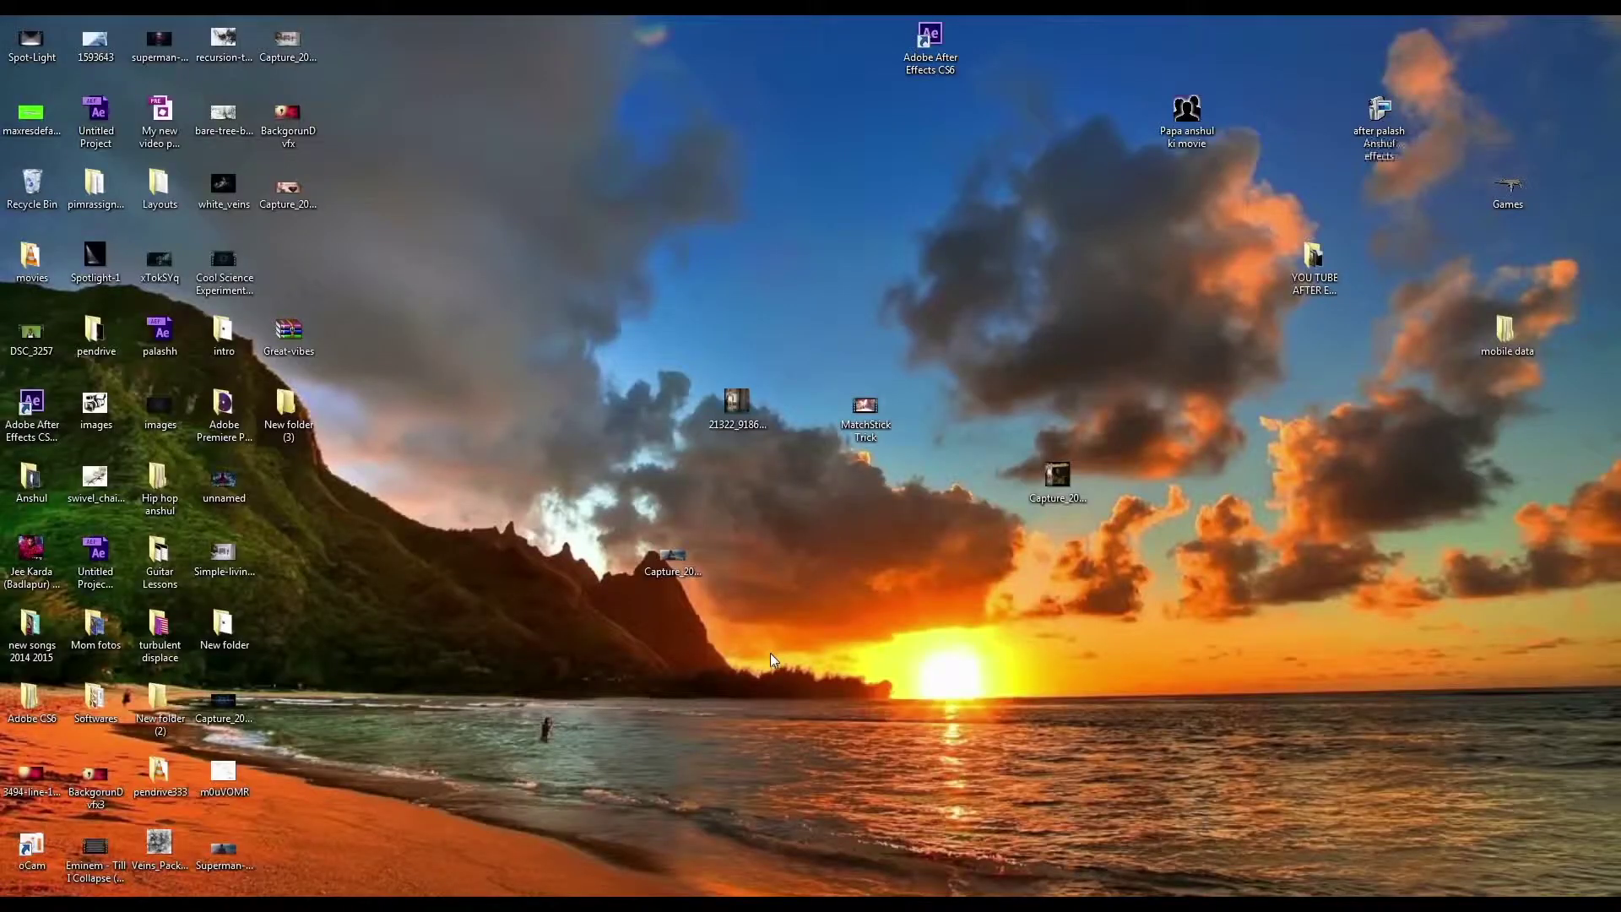
Open the effects folder on the desktop and play the finished smoke effect video.
{"action": "double_click", "coordinate": [1379, 116]}
{"action": "double_click", "coordinate": [1552, 144]}
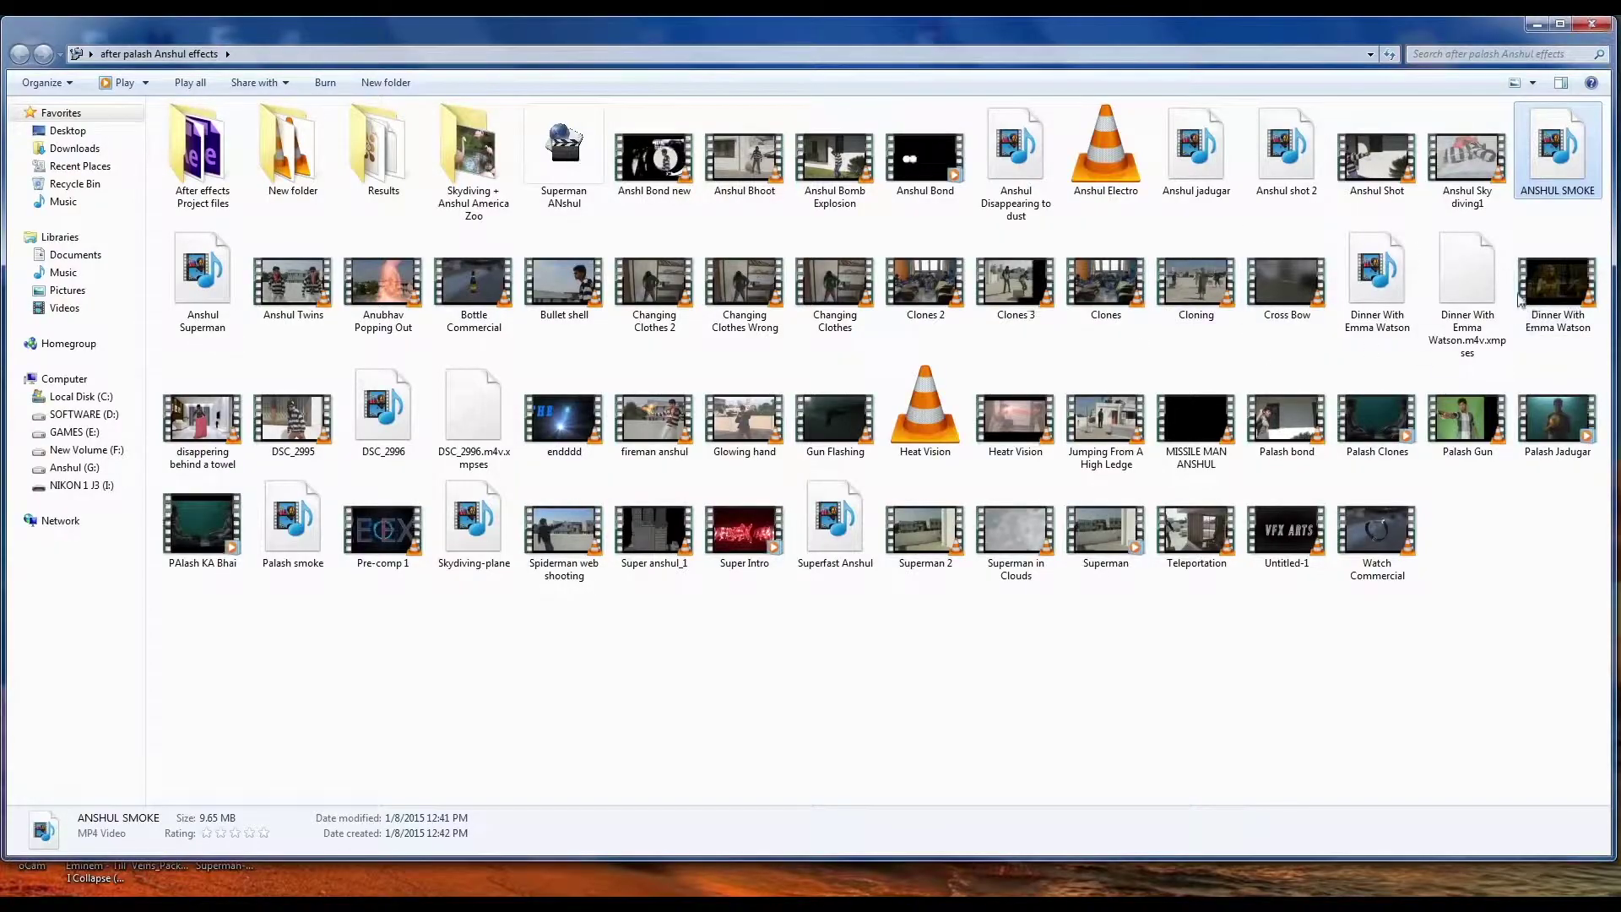
{"action": "left_click", "coordinate": [1519, 297]}
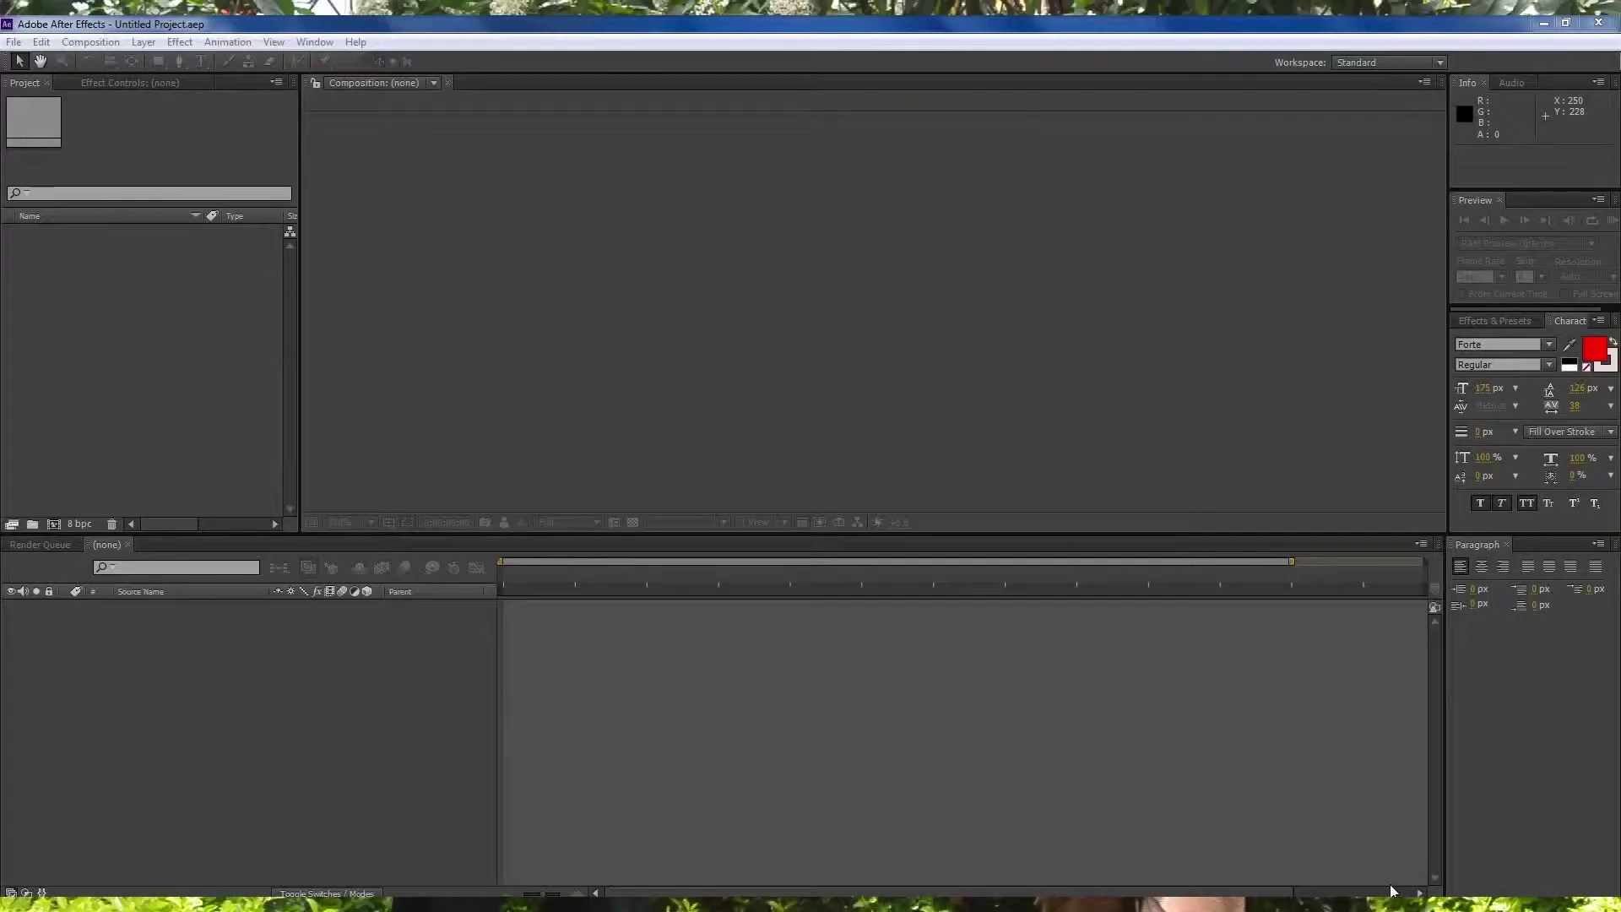
Import the DSC_2995.MOV footage into the project.
{"action": "key", "text": "ctrl+i"}
{"action": "left_click", "coordinate": [22, 297]}
{"action": "double_click", "coordinate": [198, 430]}
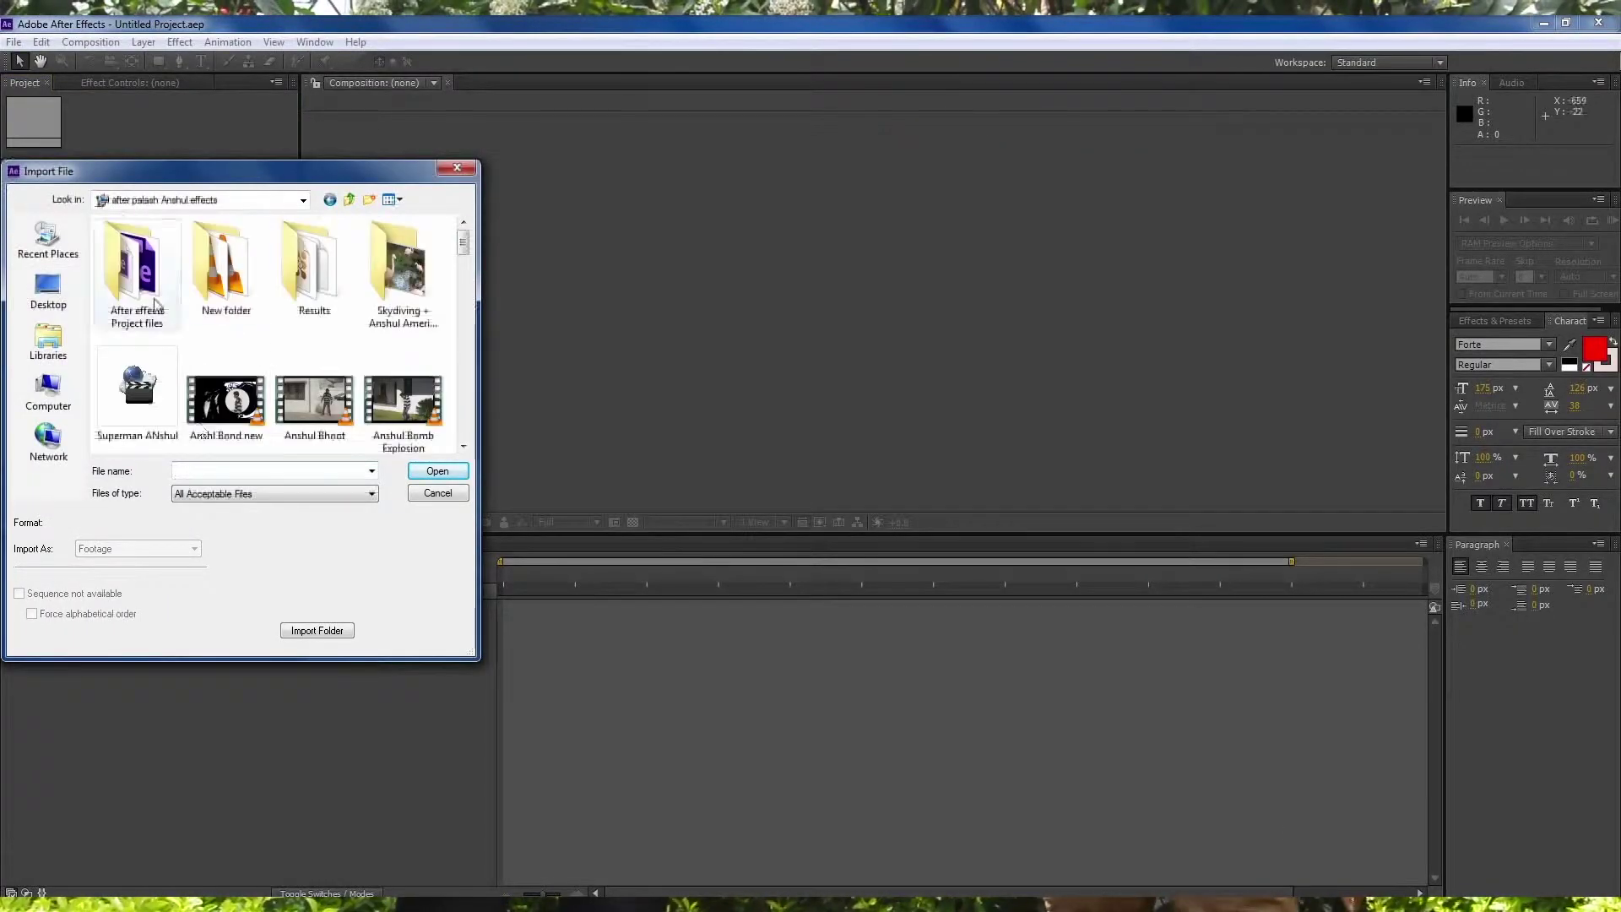
{"action": "double_click", "coordinate": [216, 287]}
{"action": "double_click", "coordinate": [221, 291]}
{"action": "double_click", "coordinate": [398, 287]}
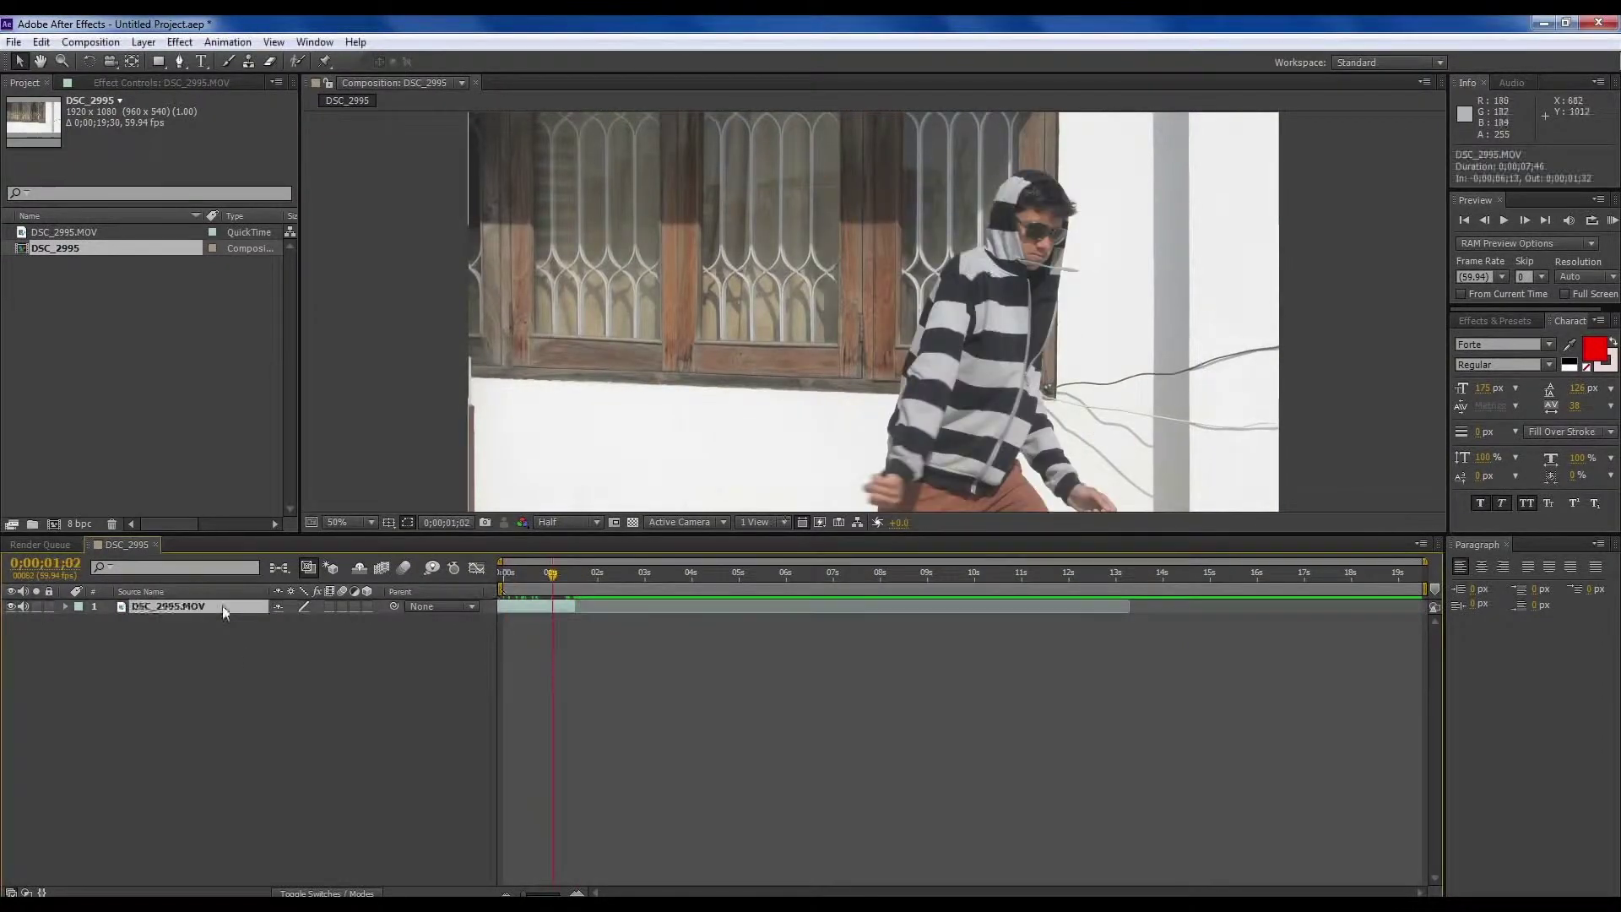
Duplicate the DSC_2995.MOV layer and rename the lower copy bg.
{"action": "key", "text": "ctrl+d"}
{"action": "right_click", "coordinate": [213, 622]}
{"action": "left_click", "coordinate": [341, 874]}
{"action": "type", "text": "b"}
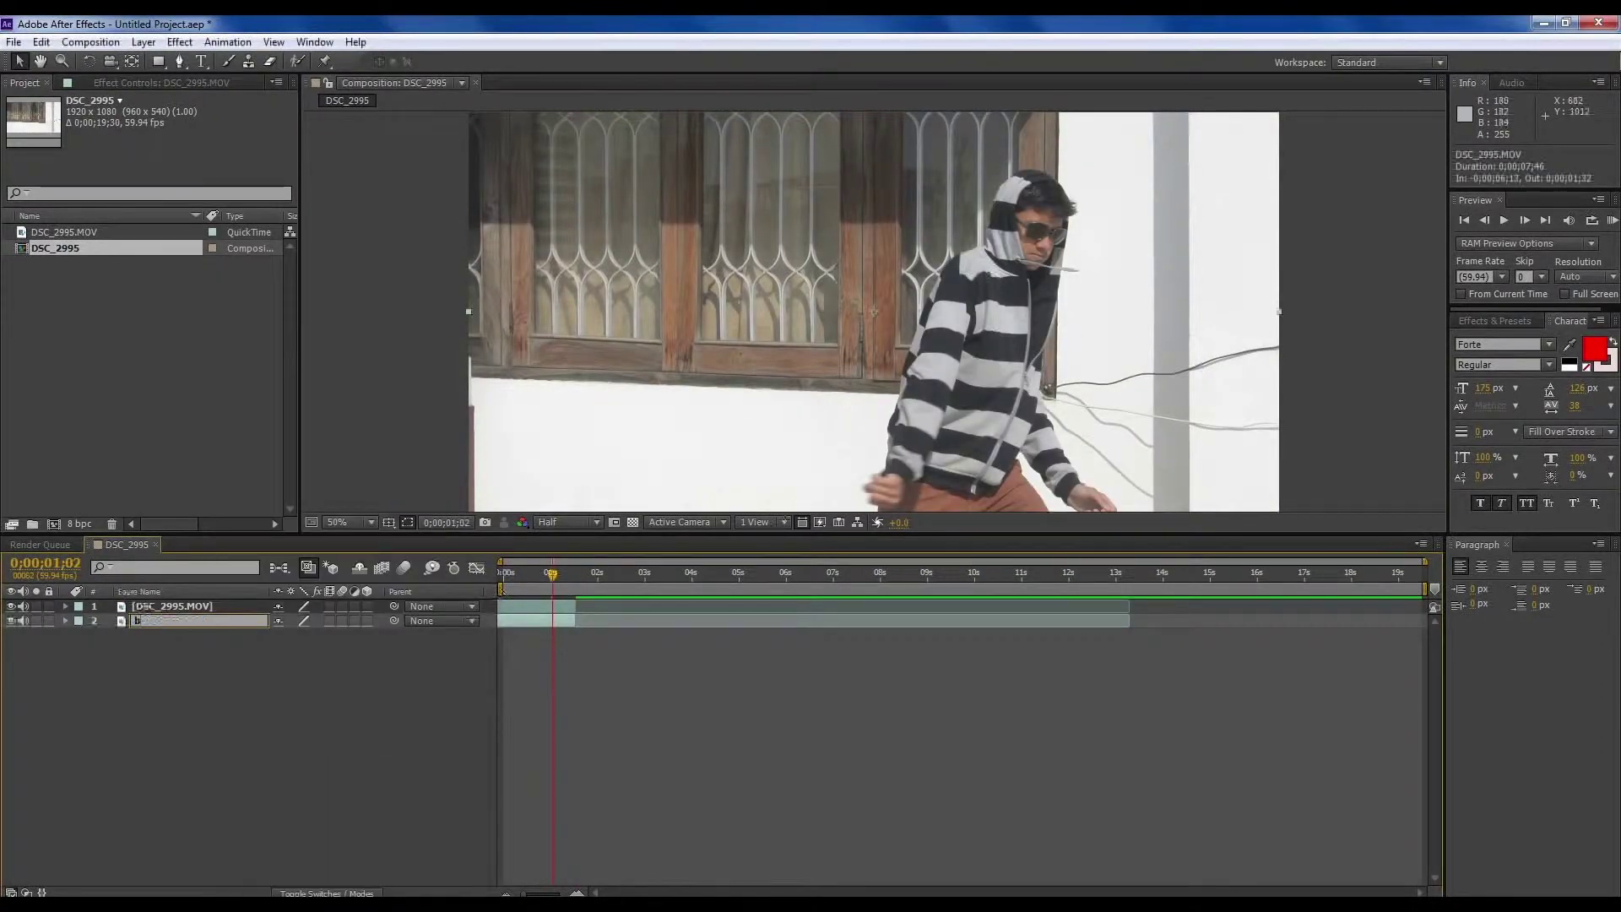
{"action": "type", "text": "g"}
{"action": "key", "text": "Return"}
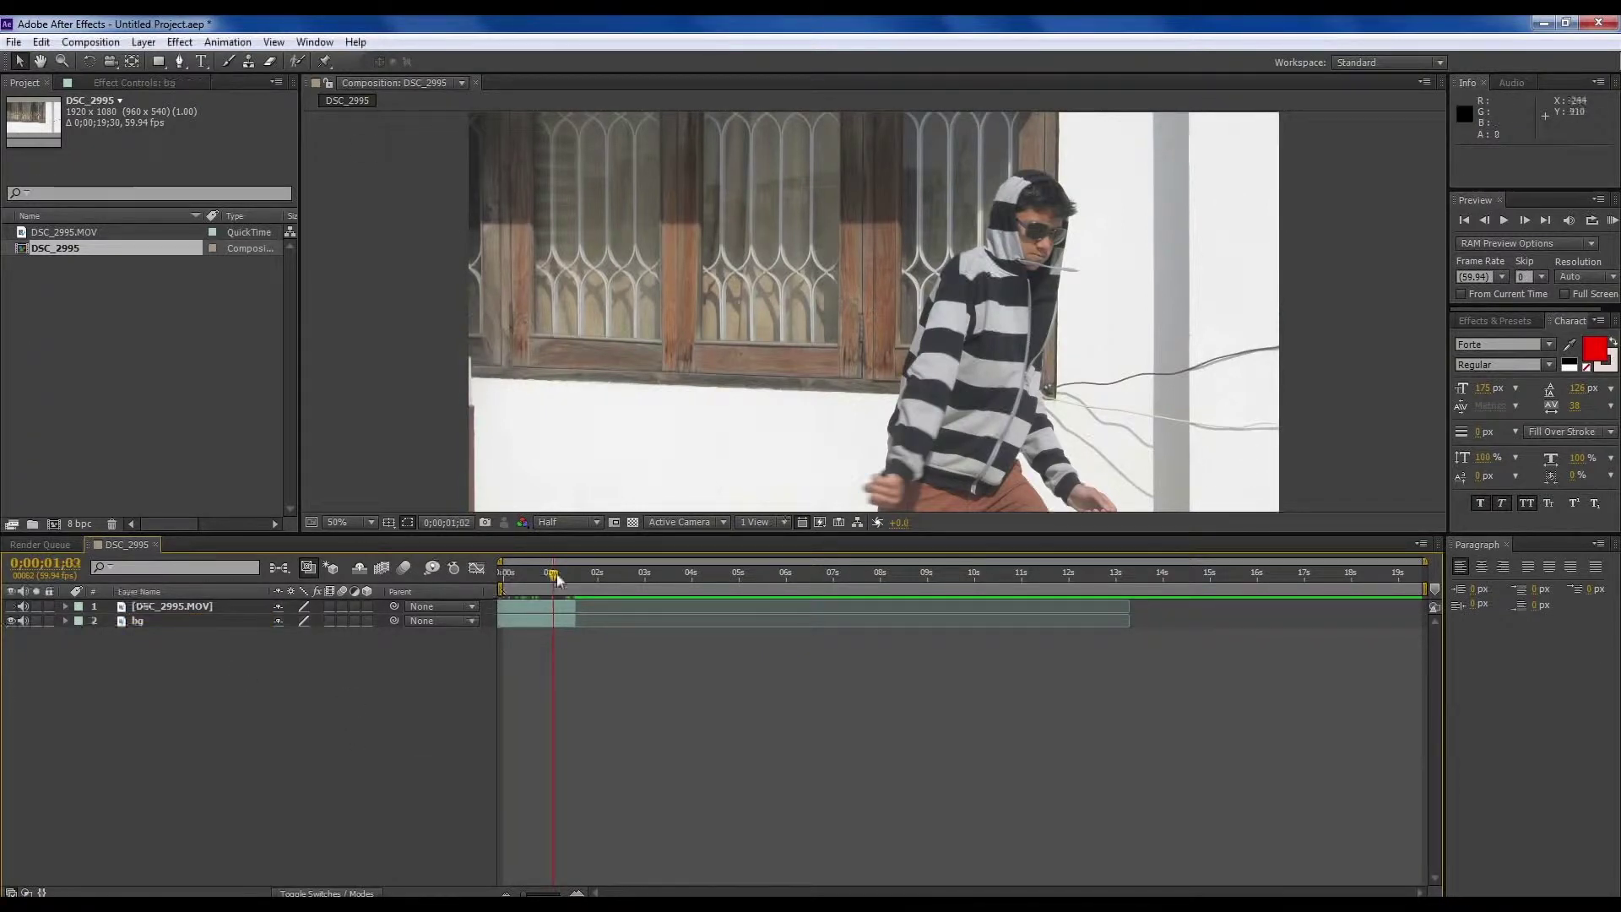
Freeze the bg layer on a frame showing only the empty wall and shorten it to end at about 0;00;01;35.
{"action": "left_click_drag", "start_coordinate": [558, 580], "coordinate": [684, 620]}
{"action": "right_click", "coordinate": [506, 621]}
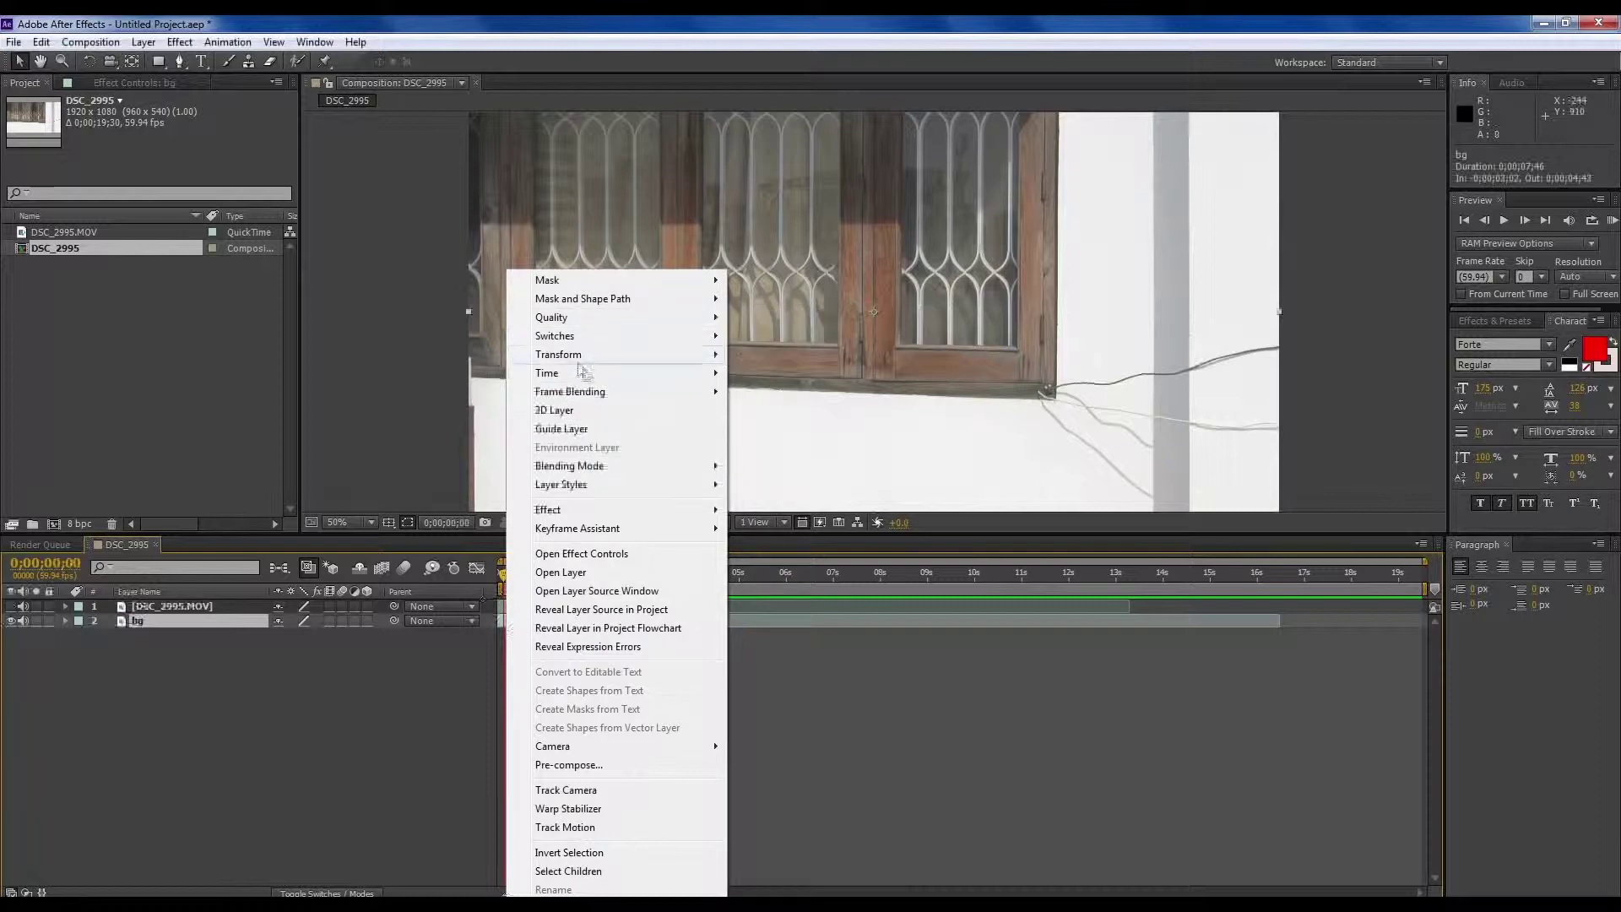
{"action": "mouse_move", "coordinate": [582, 373]}
{"action": "left_click", "coordinate": [777, 373]}
{"action": "left_click_drag", "start_coordinate": [722, 621], "coordinate": [578, 625]}
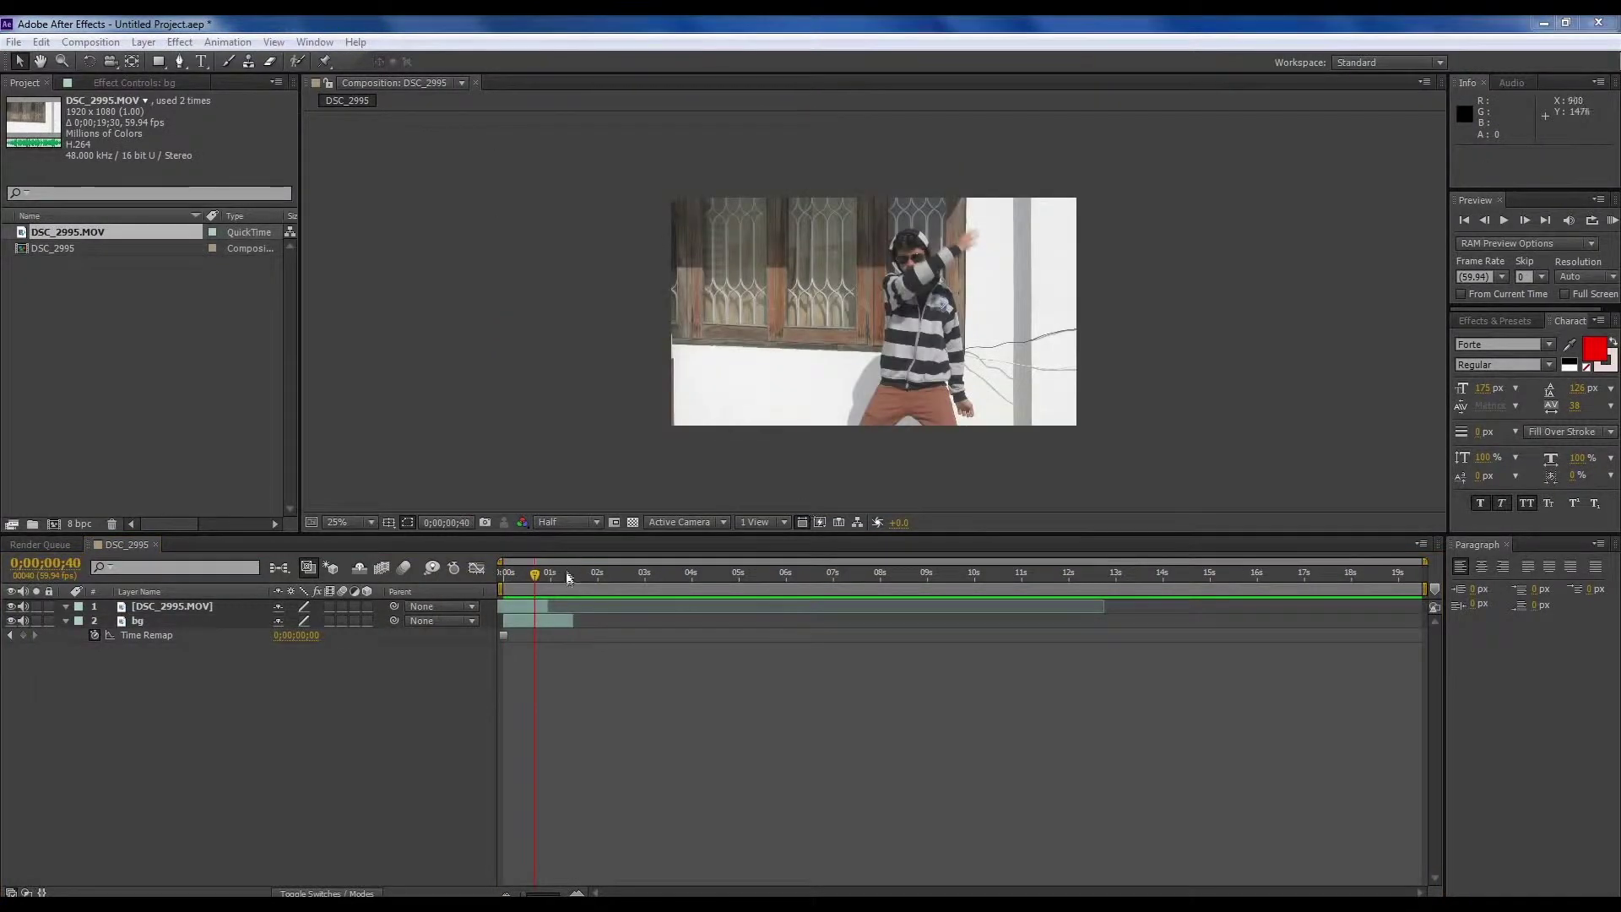
End the work area at 0;00;01;27 and trim the composition to it.
{"action": "left_click_drag", "start_coordinate": [532, 568], "coordinate": [568, 568]}
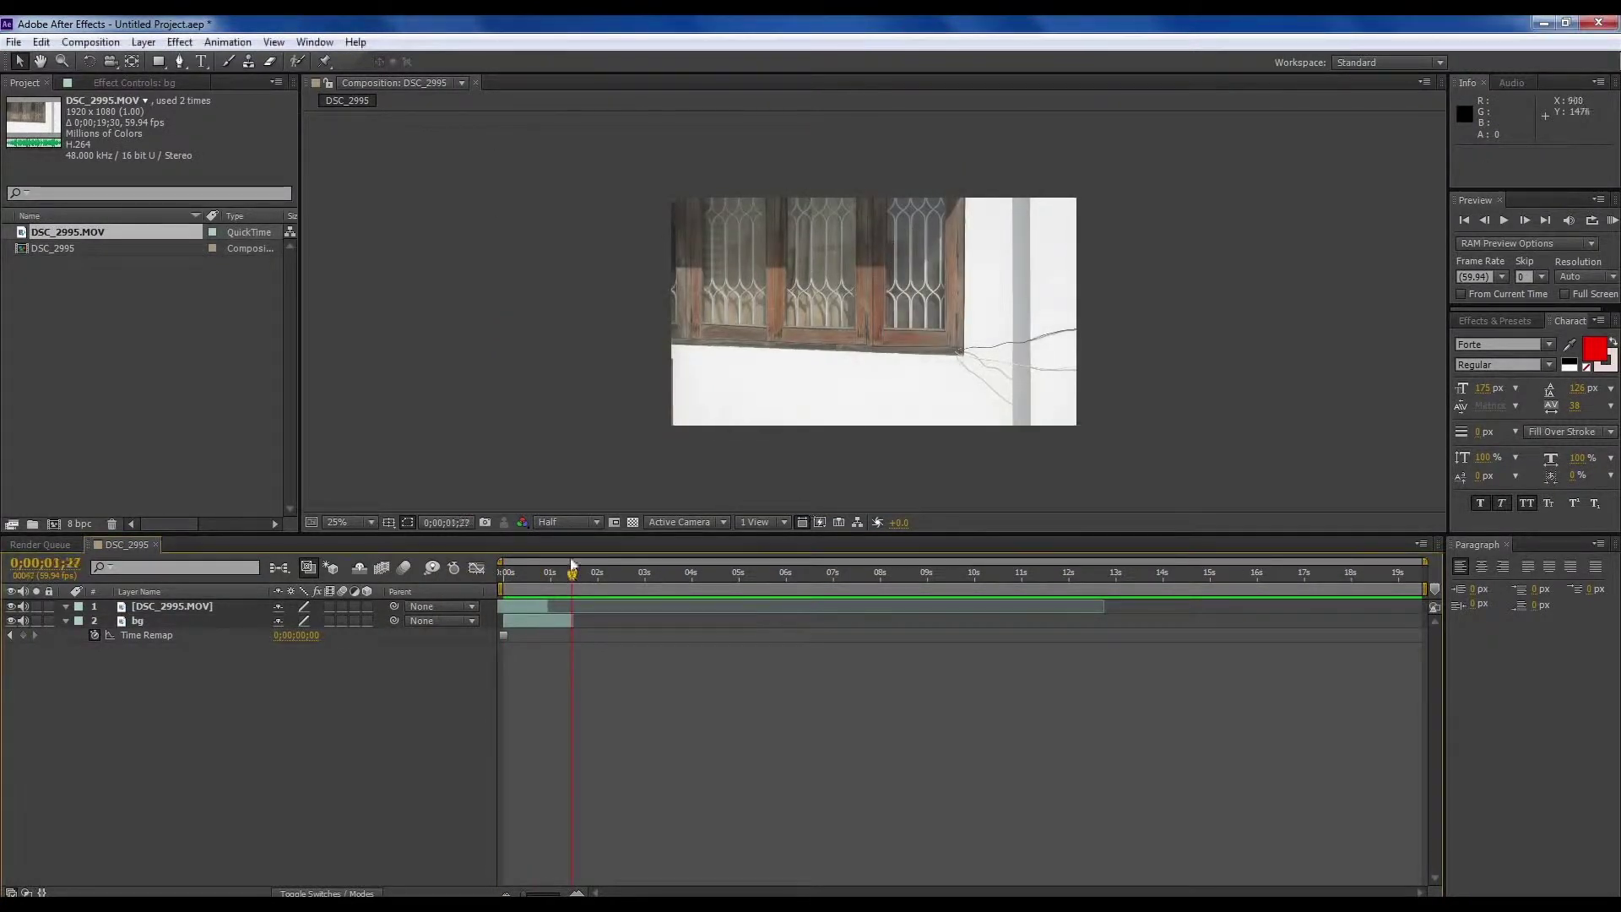
{"action": "key", "text": "n"}
{"action": "right_click", "coordinate": [509, 586]}
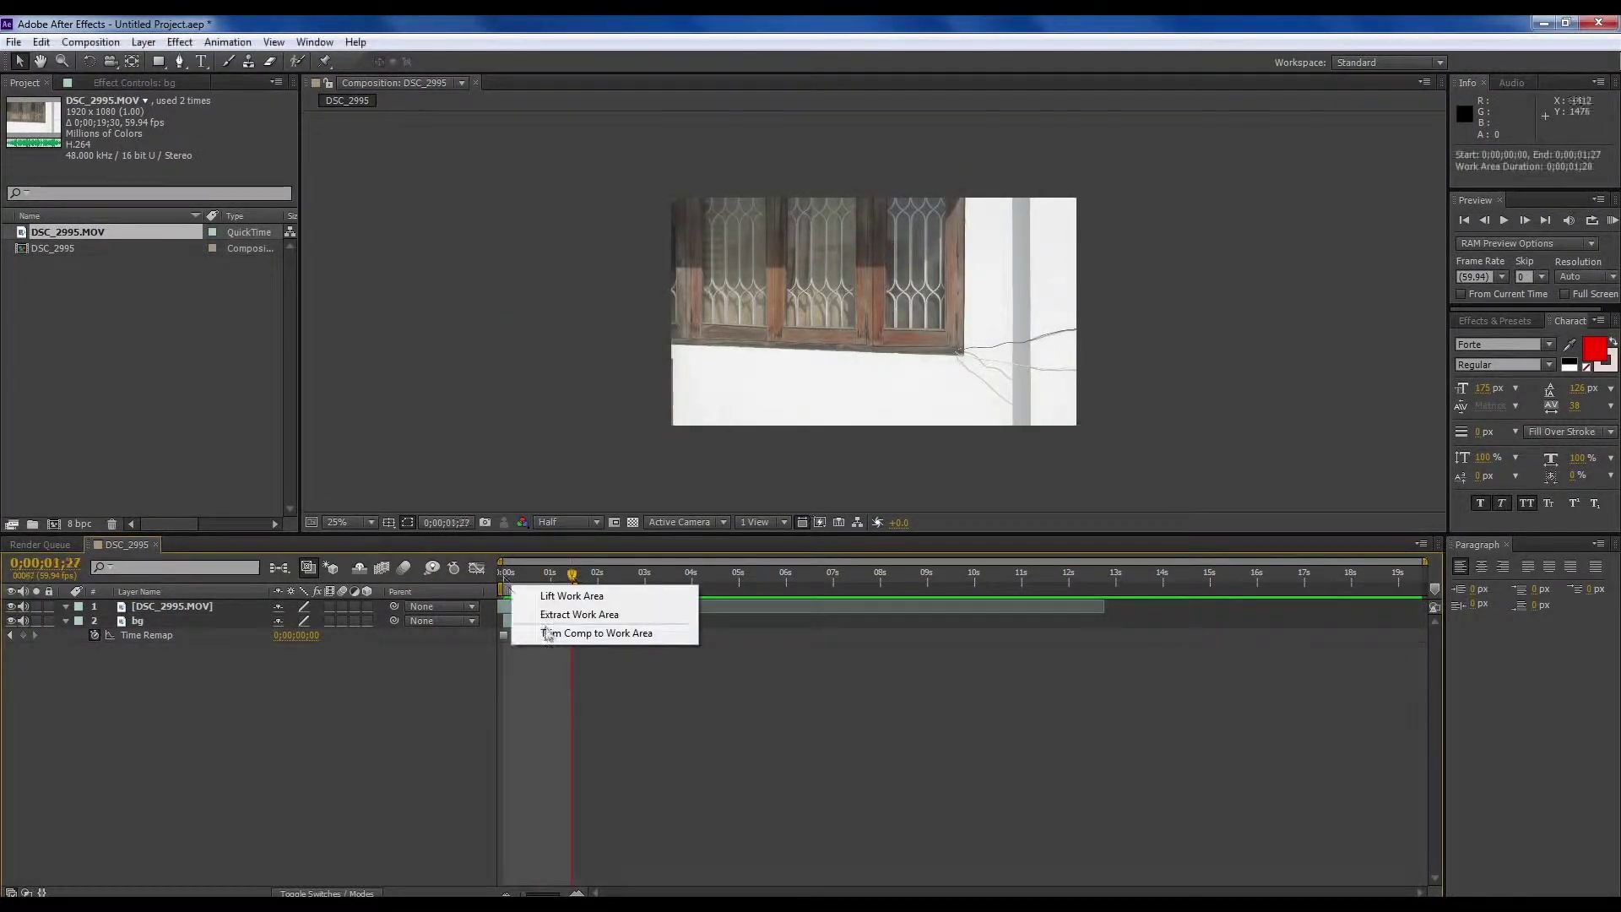
{"action": "left_click", "coordinate": [557, 635]}
Trim the end of the DSC_2995.MOV layer at 0;00;00;43, where the man raises his arm.
{"action": "left_click_drag", "start_coordinate": [1097, 573], "coordinate": [954, 577]}
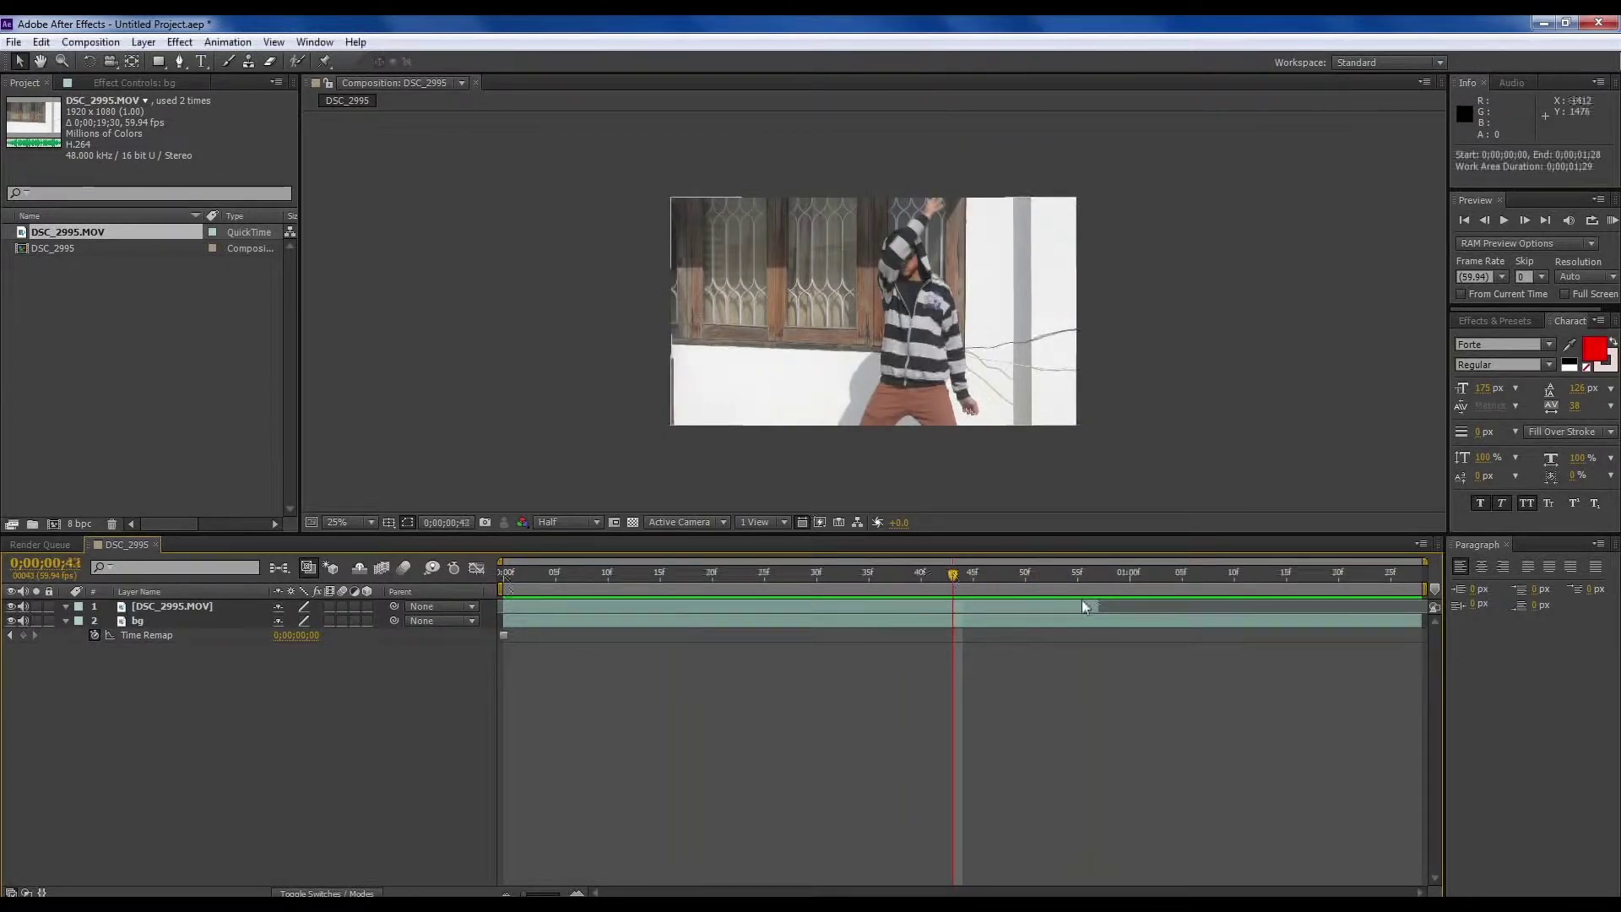
{"action": "left_click", "coordinate": [215, 607]}
{"action": "key", "text": "alt+bracketright"}
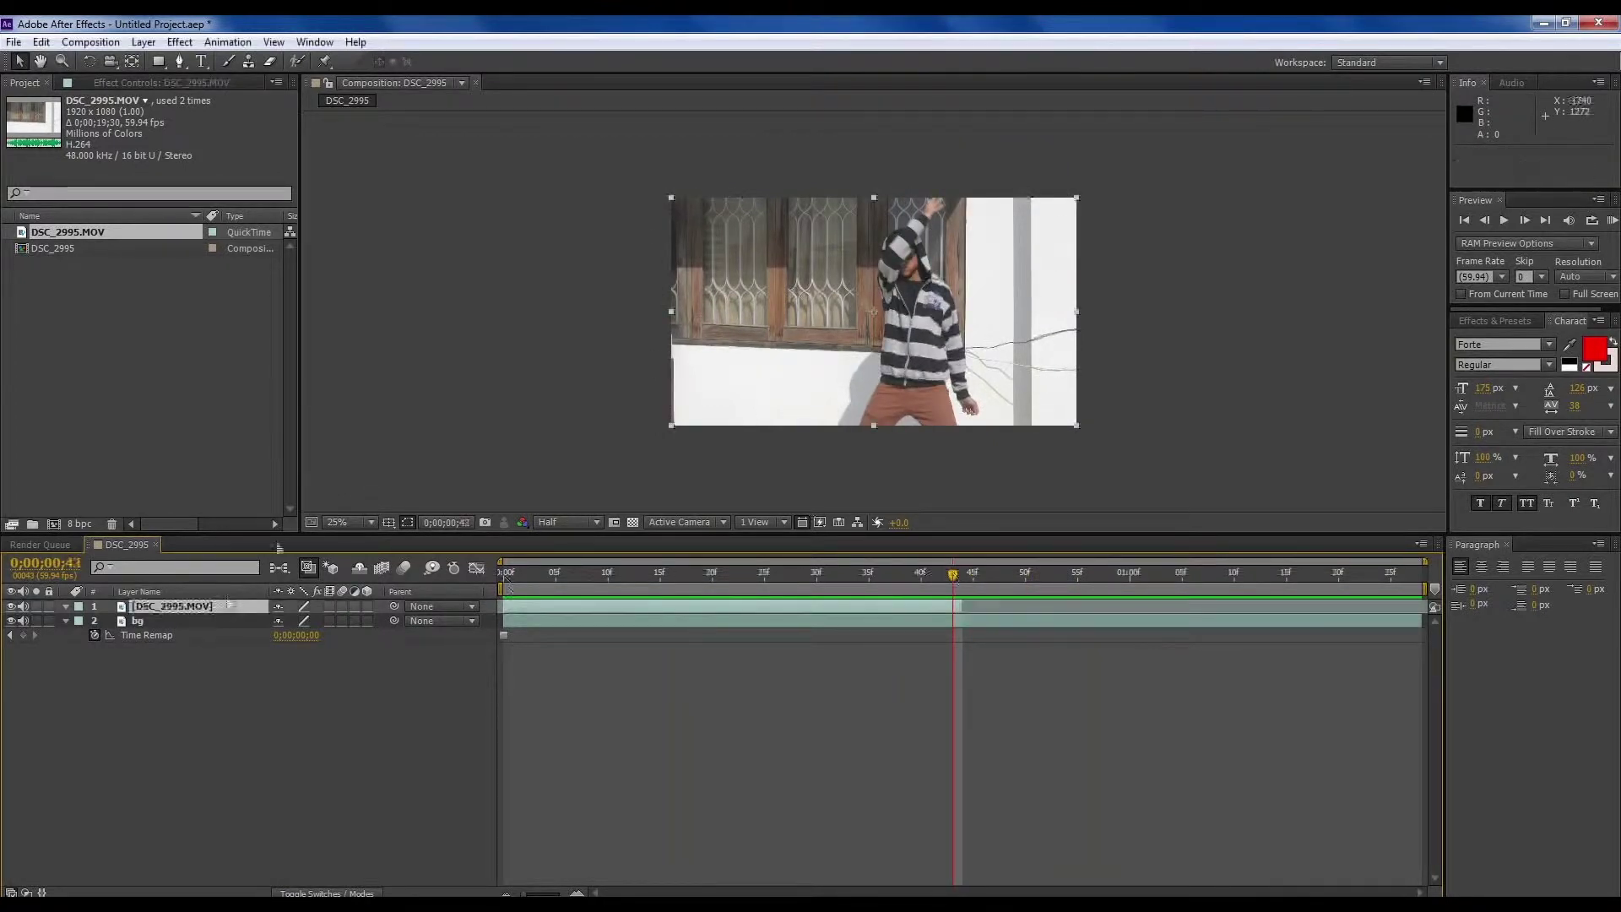
At 0;00;00;43, draw a closed seven-point Pen mask loosely around the man on the DSC_2995.MOV layer.
{"action": "left_click_drag", "start_coordinate": [954, 575], "coordinate": [991, 599]}
{"action": "left_click", "coordinate": [179, 62]}
{"action": "key", "text": "Page_Down"}
{"action": "left_click_drag", "start_coordinate": [960, 565], "coordinate": [952, 565]}
{"action": "left_click", "coordinate": [878, 159]}
{"action": "left_click", "coordinate": [824, 231]}
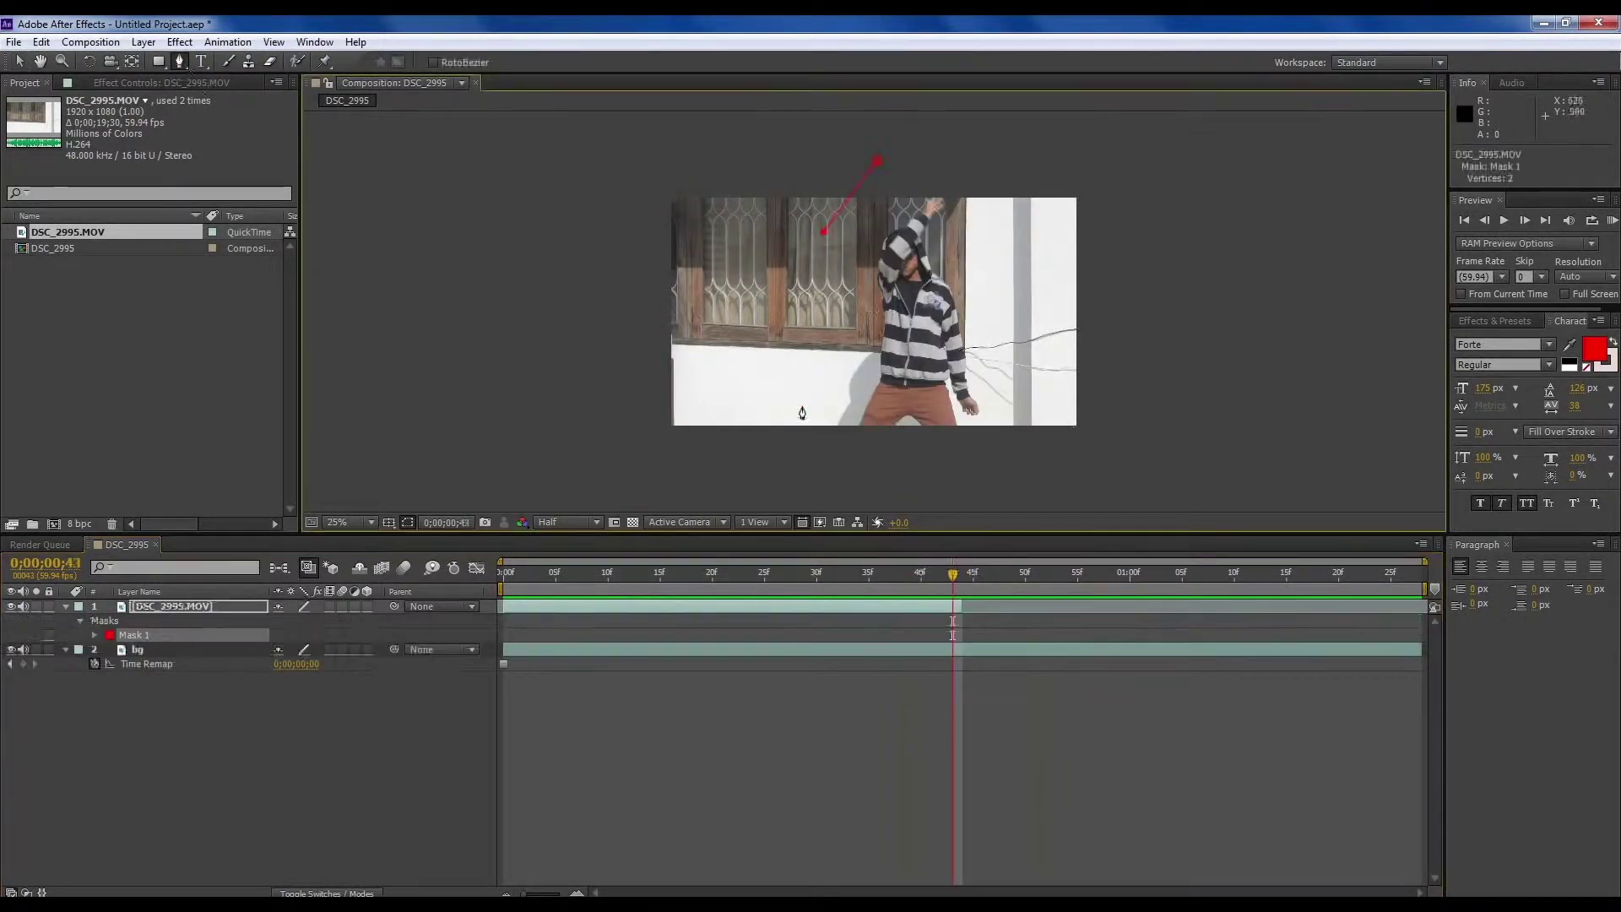
{"action": "left_click", "coordinate": [801, 405]}
{"action": "left_click", "coordinate": [821, 447]}
{"action": "left_click", "coordinate": [1065, 456]}
{"action": "left_click", "coordinate": [1002, 245]}
{"action": "left_click", "coordinate": [988, 158]}
{"action": "left_click", "coordinate": [878, 159]}
Set a Mask Path keyframe for Mask 1 at 0;00;00;43 and go back one frame.
{"action": "key", "text": "Page_Up"}
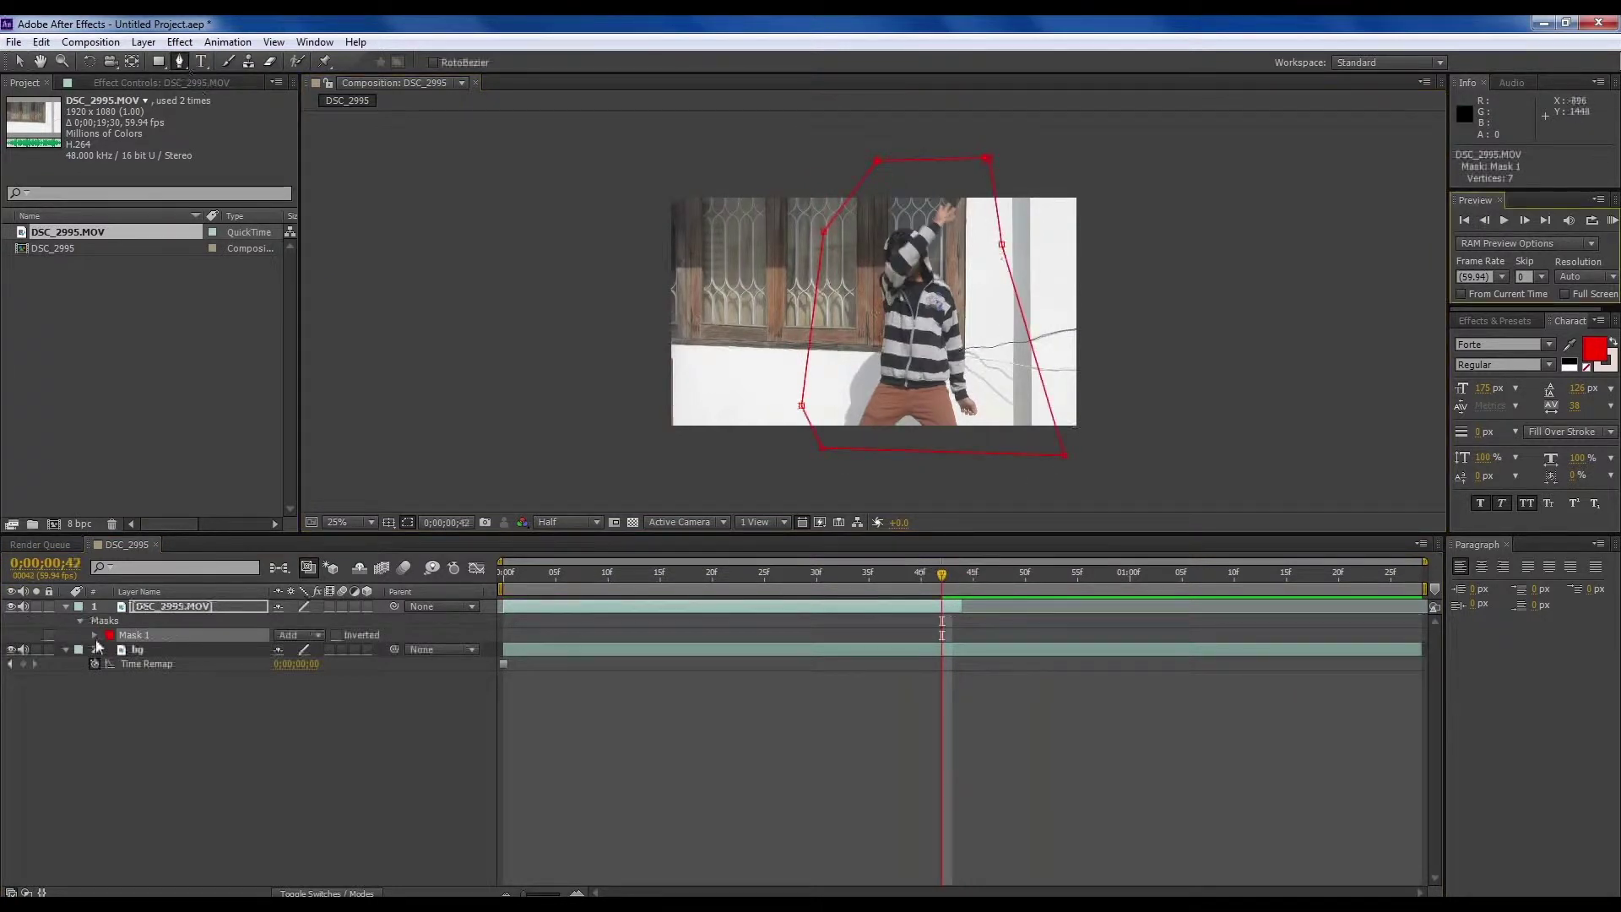
{"action": "left_click", "coordinate": [94, 635]}
{"action": "left_click", "coordinate": [124, 651]}
{"action": "left_click", "coordinate": [1524, 221]}
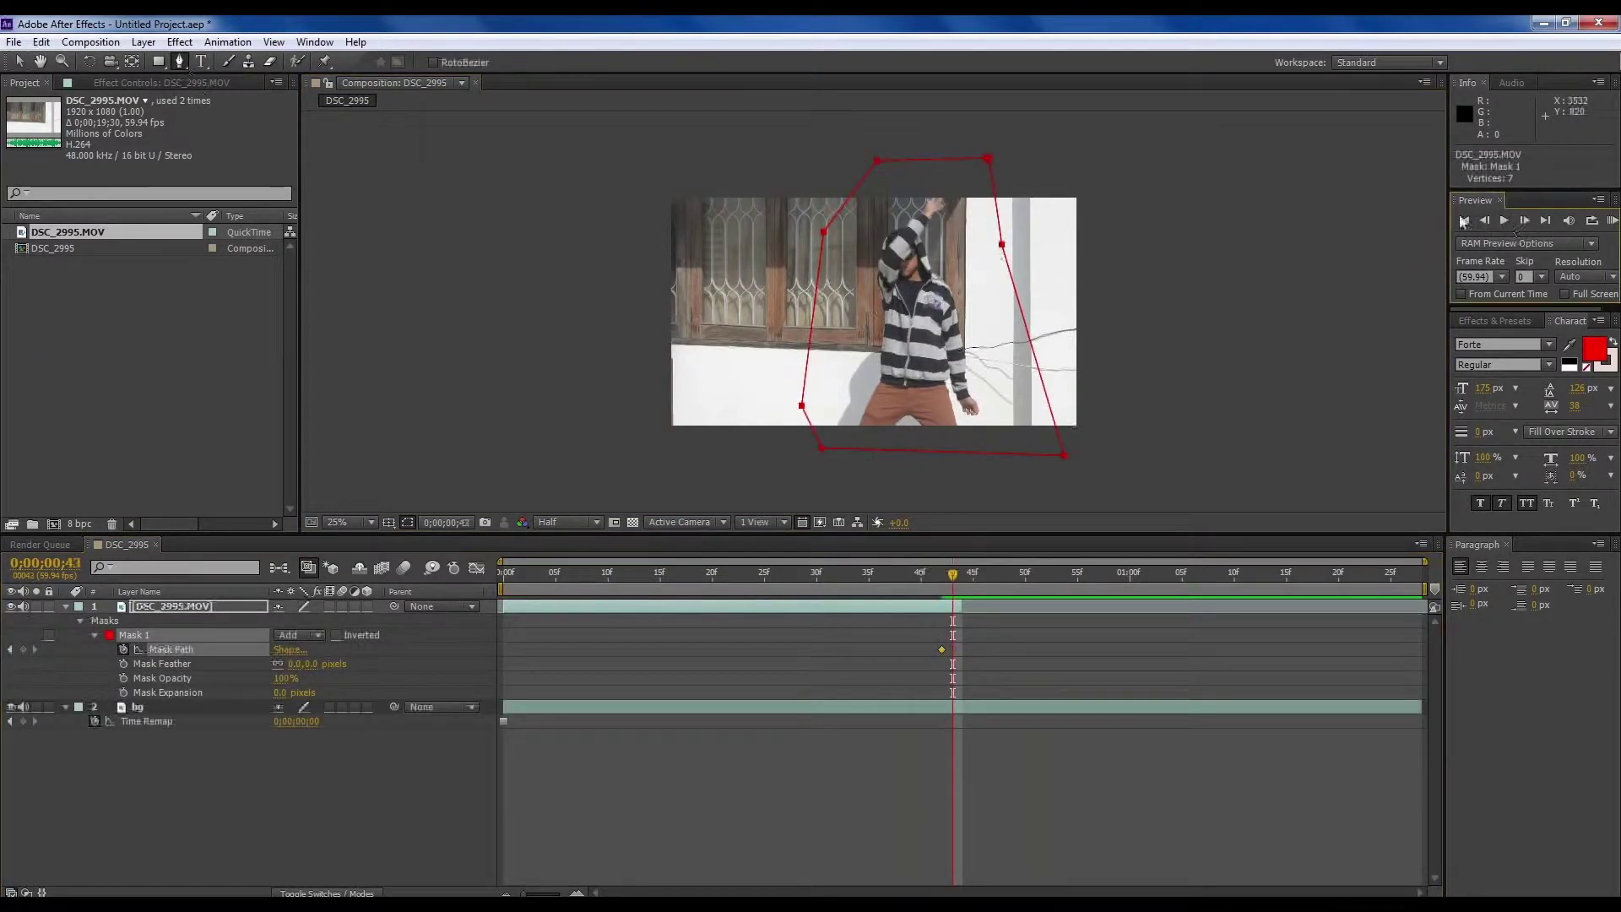
{"action": "left_click", "coordinate": [124, 651]}
{"action": "left_click", "coordinate": [123, 651]}
{"action": "left_click", "coordinate": [1484, 220]}
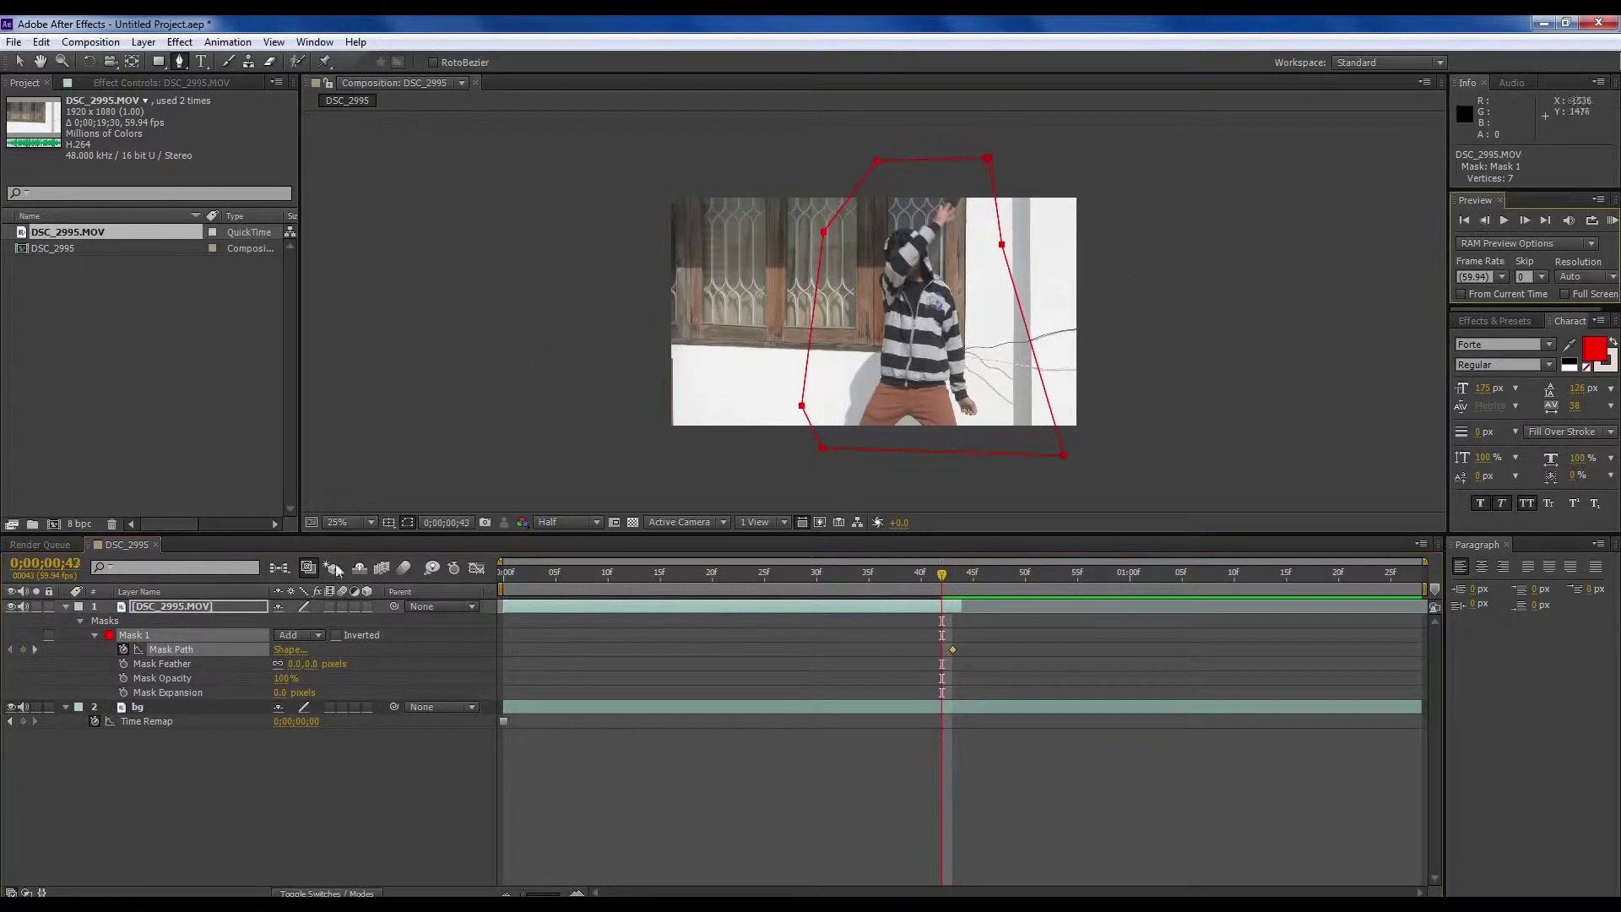
At 0;00;00;42, scale Mask 1 up to about 220% so it extends well beyond the whole frame.
{"action": "key", "text": "v"}
{"action": "key", "text": "ctrl+t"}
{"action": "left_click_drag", "start_coordinate": [802, 456], "coordinate": [243, 762]}
{"action": "left_click_drag", "start_coordinate": [1066, 158], "coordinate": [1525, 20]}
{"action": "scroll", "coordinate": [959, 225], "scroll_direction": "down", "scroll_amount": 2}
{"action": "left_click_drag", "start_coordinate": [954, 237], "coordinate": [1152, 17]}
{"action": "scroll", "coordinate": [996, 239], "scroll_direction": "up", "scroll_amount": 3}
{"action": "scroll", "coordinate": [1418, 308], "scroll_direction": "down", "scroll_amount": 1}
{"action": "scroll", "coordinate": [1061, 275], "scroll_direction": "down", "scroll_amount": 1}
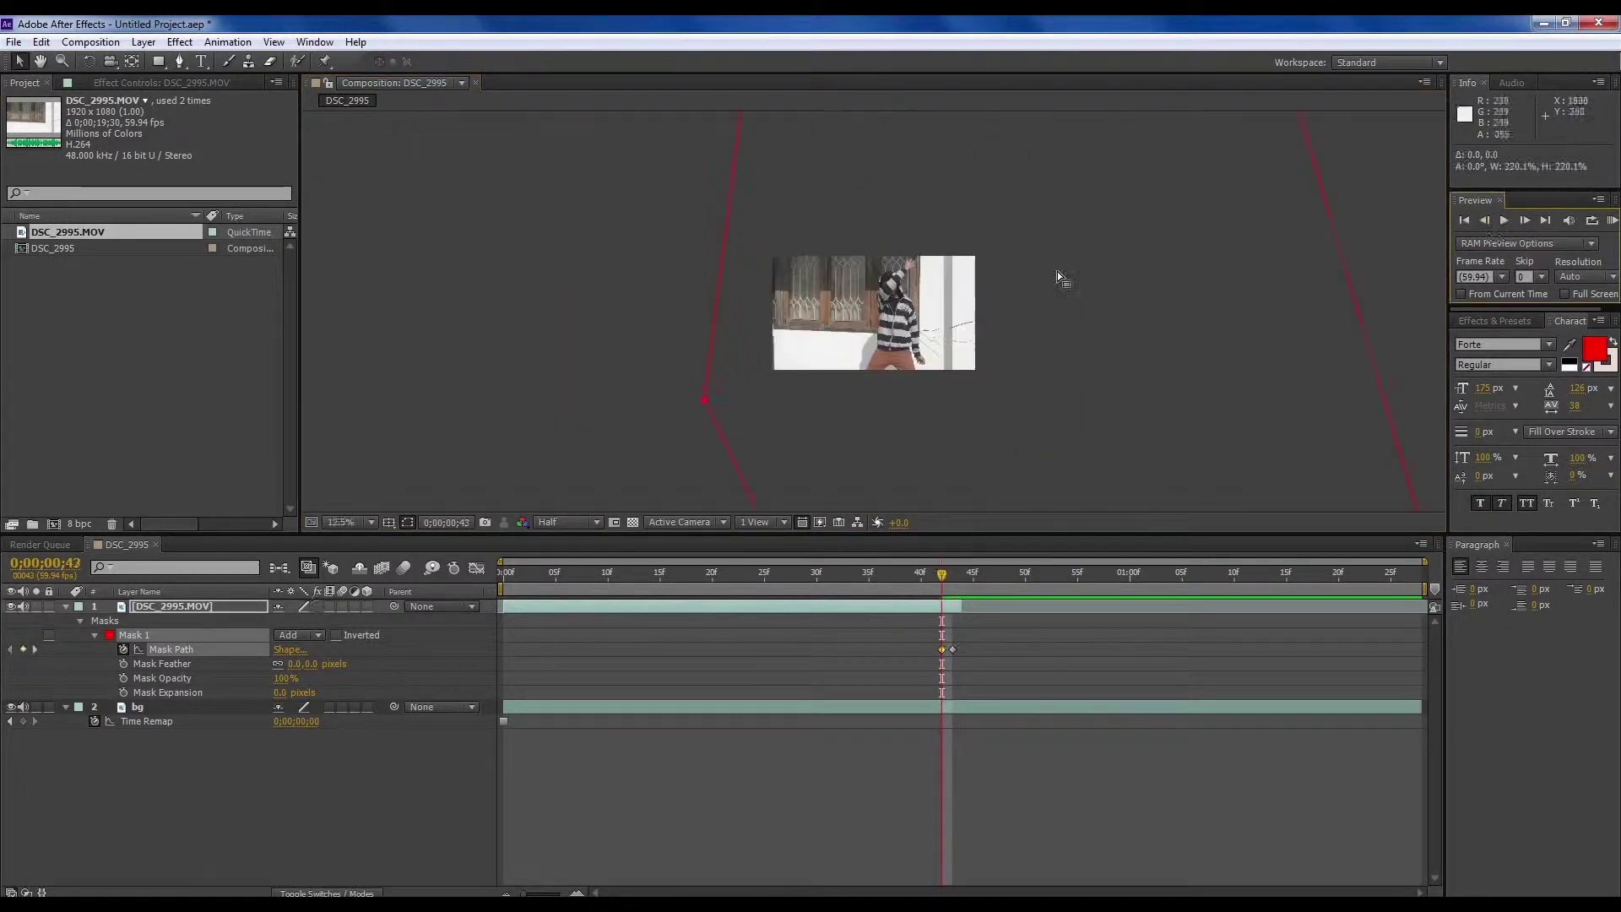
{"action": "left_click", "coordinate": [947, 584]}
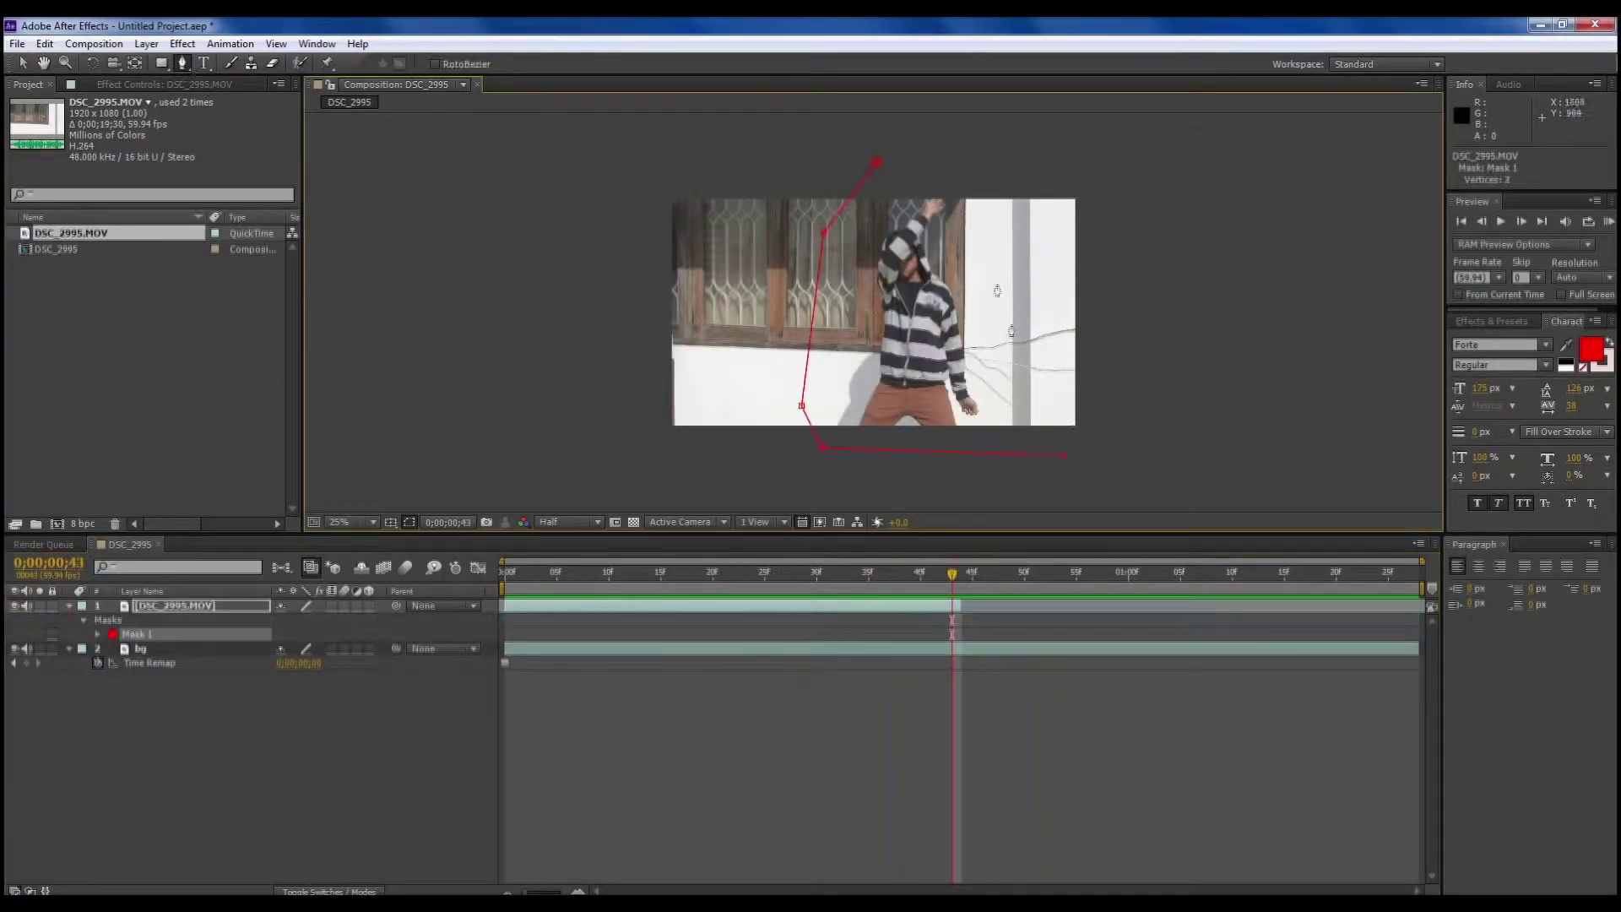
Add the remaining mask points on the man's far side and close the seven-point path around him.
{"action": "left_click", "coordinate": [1001, 245]}
{"action": "left_click", "coordinate": [987, 159]}
{"action": "left_click", "coordinate": [876, 162]}
Keyframe the closed mask's path at 0;00;00;43 and return to 0;00;00;42.
{"action": "left_click", "coordinate": [1482, 222]}
{"action": "left_click", "coordinate": [98, 634]}
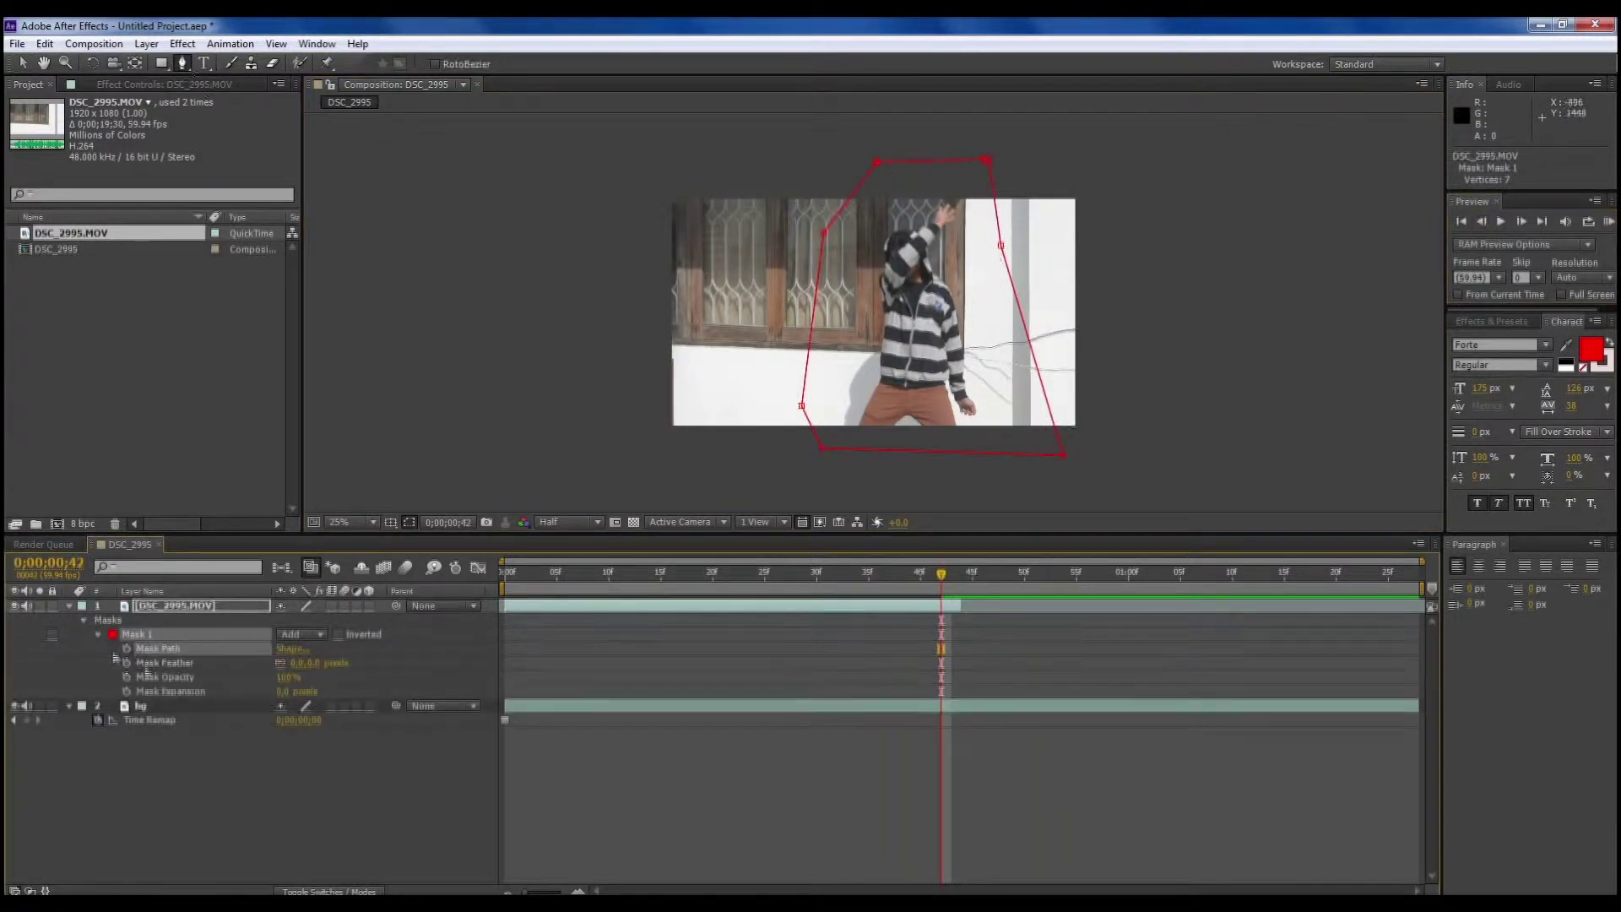
{"action": "left_click", "coordinate": [126, 648]}
{"action": "left_click", "coordinate": [1522, 222]}
{"action": "left_click", "coordinate": [126, 648]}
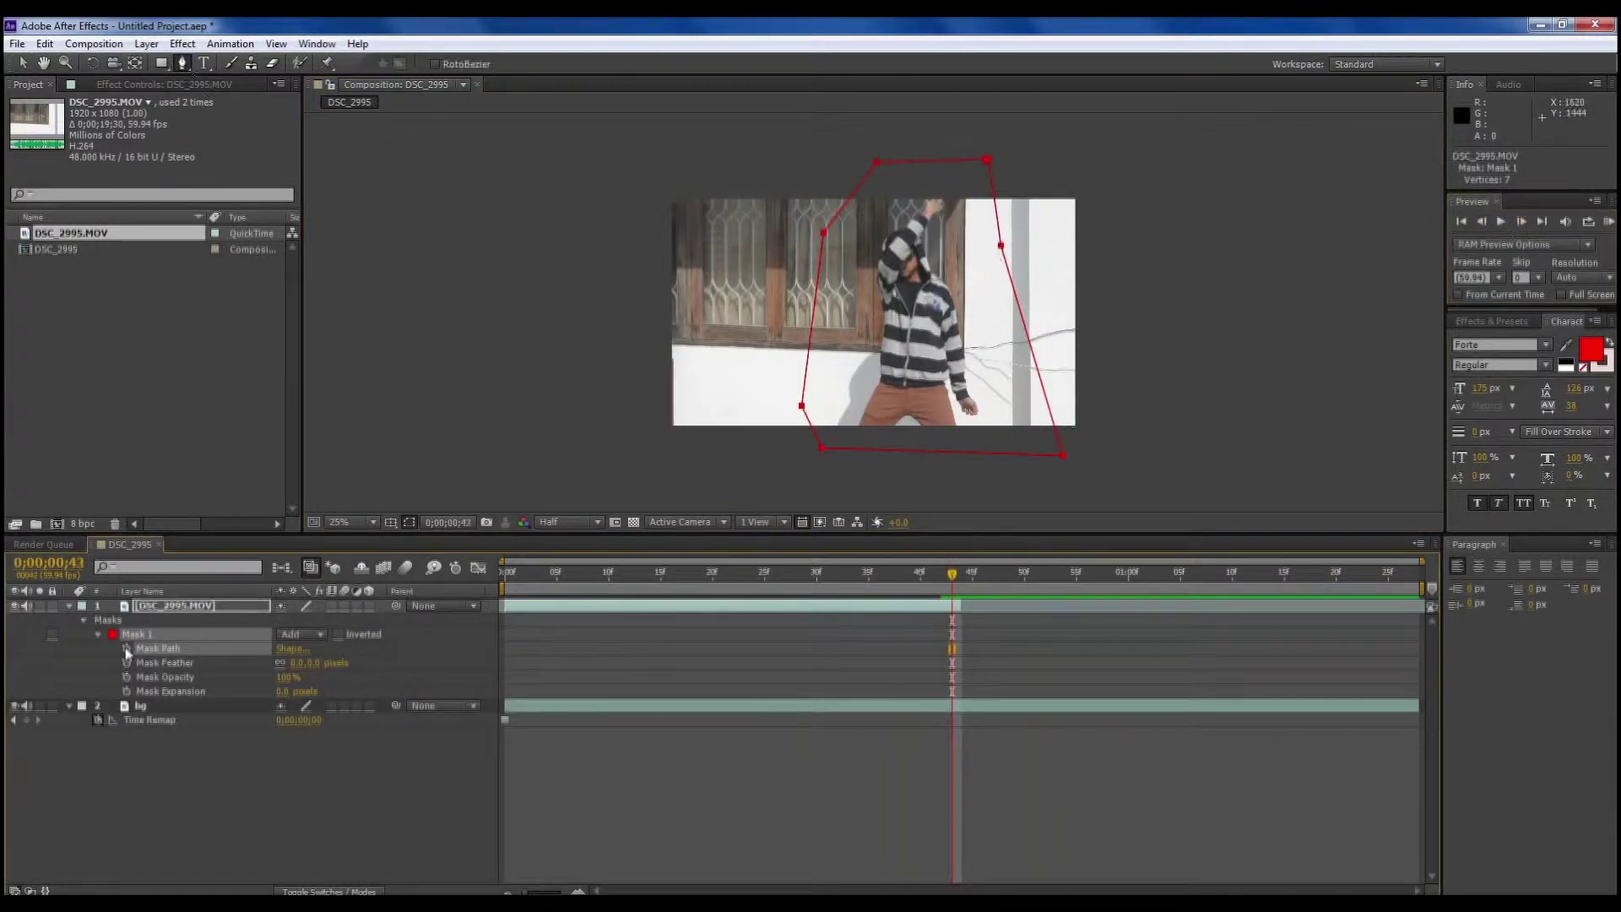
{"action": "left_click", "coordinate": [126, 648]}
{"action": "left_click", "coordinate": [1483, 222]}
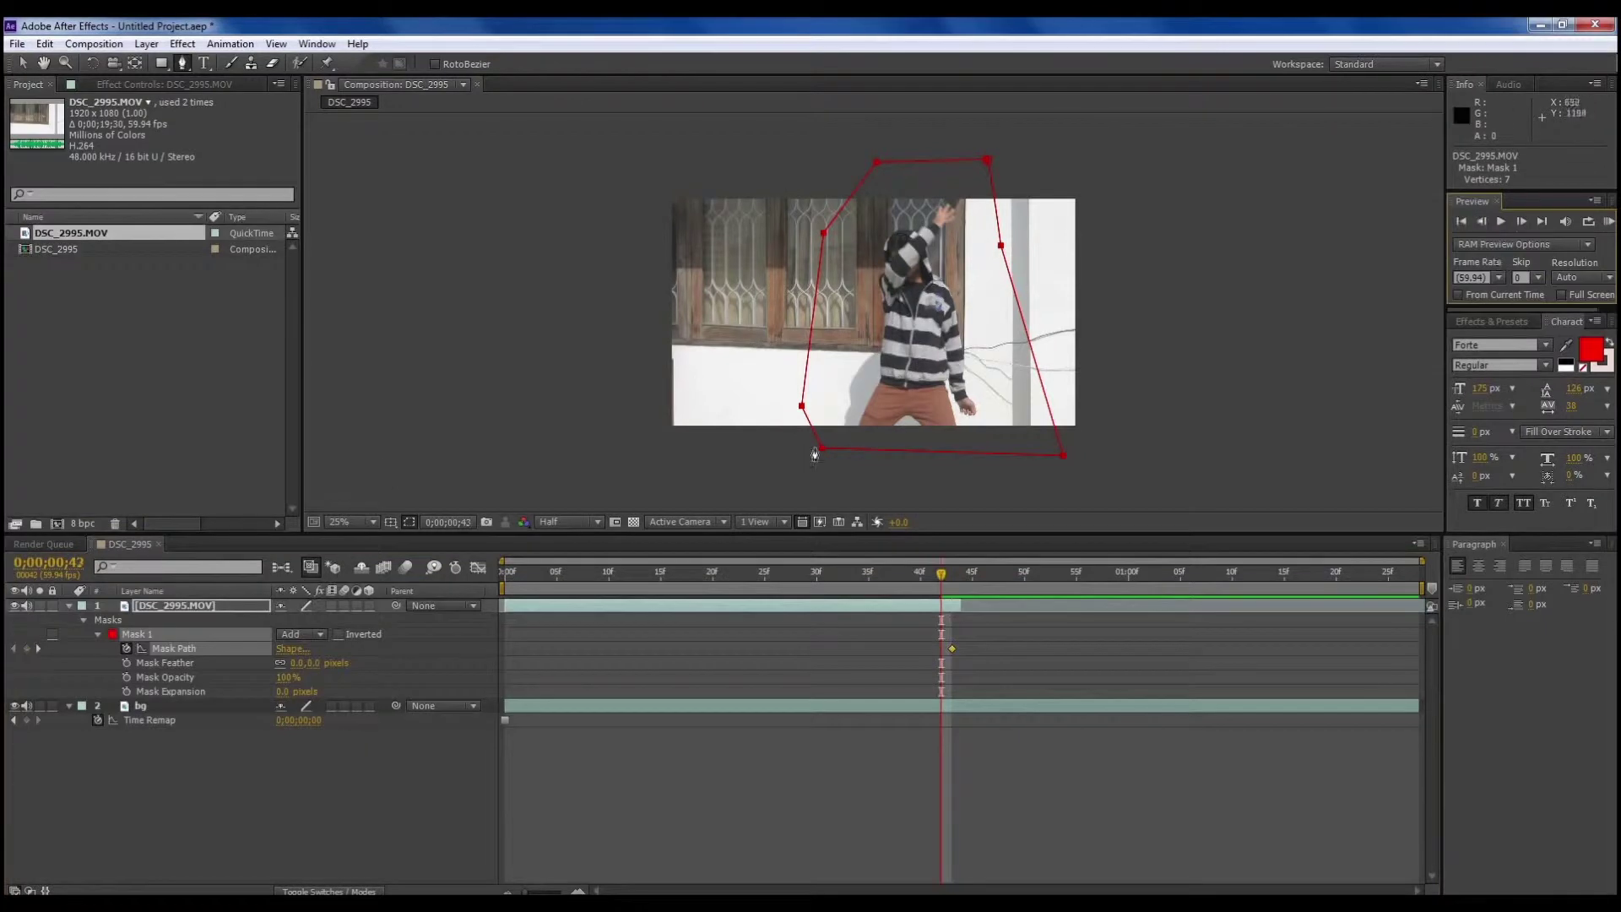
Enlarge the mask path to about 220% at 0;00;00;42 and check the change between both keyframes.
{"action": "key", "text": "ctrl+t"}
{"action": "left_click_drag", "start_coordinate": [805, 455], "coordinate": [537, 751]}
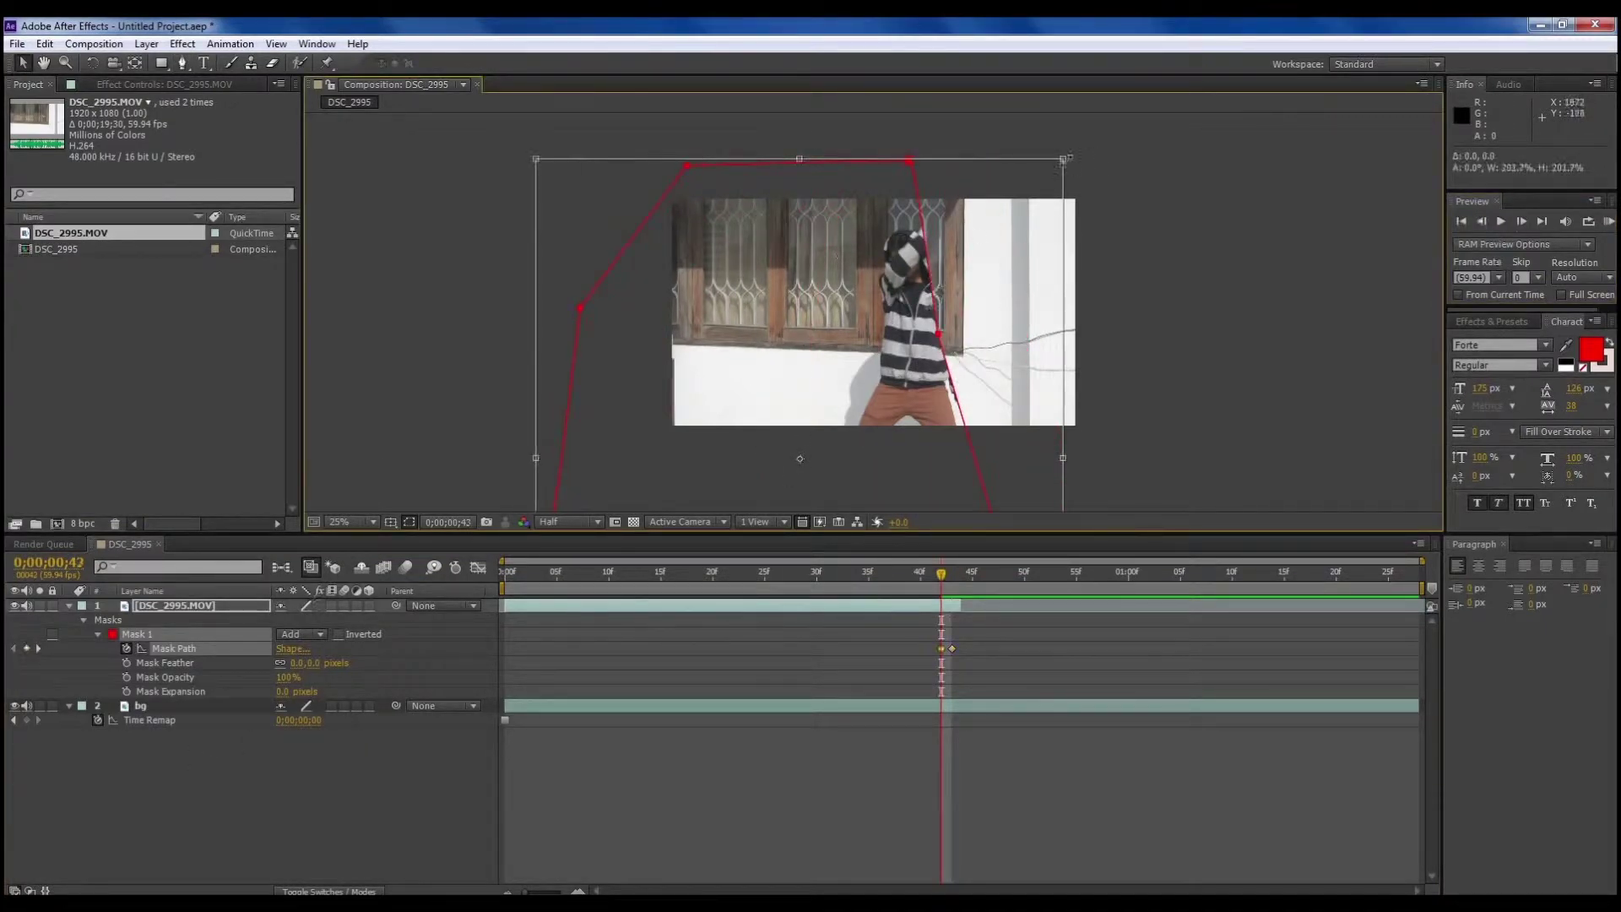
{"action": "left_click_drag", "start_coordinate": [1064, 161], "coordinate": [1182, 24]}
{"action": "scroll", "coordinate": [953, 225], "scroll_direction": "down", "scroll_amount": 2}
{"action": "key", "text": "Return"}
{"action": "key", "text": "period"}
{"action": "key", "text": "period"}
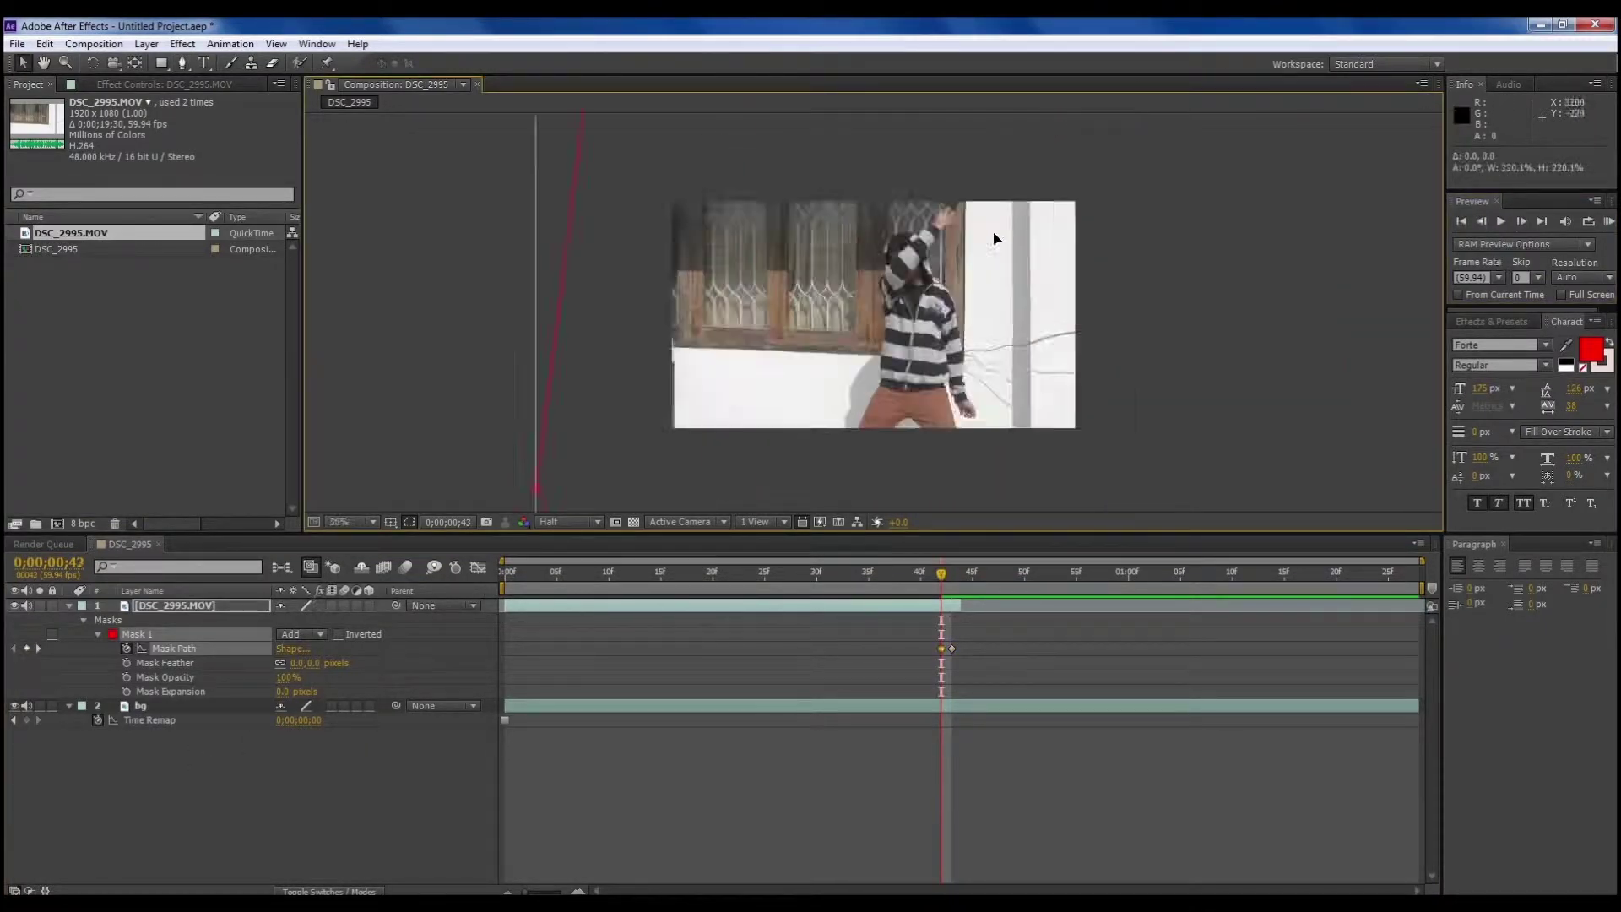
{"action": "left_click", "coordinate": [1521, 222]}
{"action": "left_click", "coordinate": [1483, 223]}
{"action": "scroll", "coordinate": [1064, 278], "scroll_direction": "down", "scroll_amount": 1}
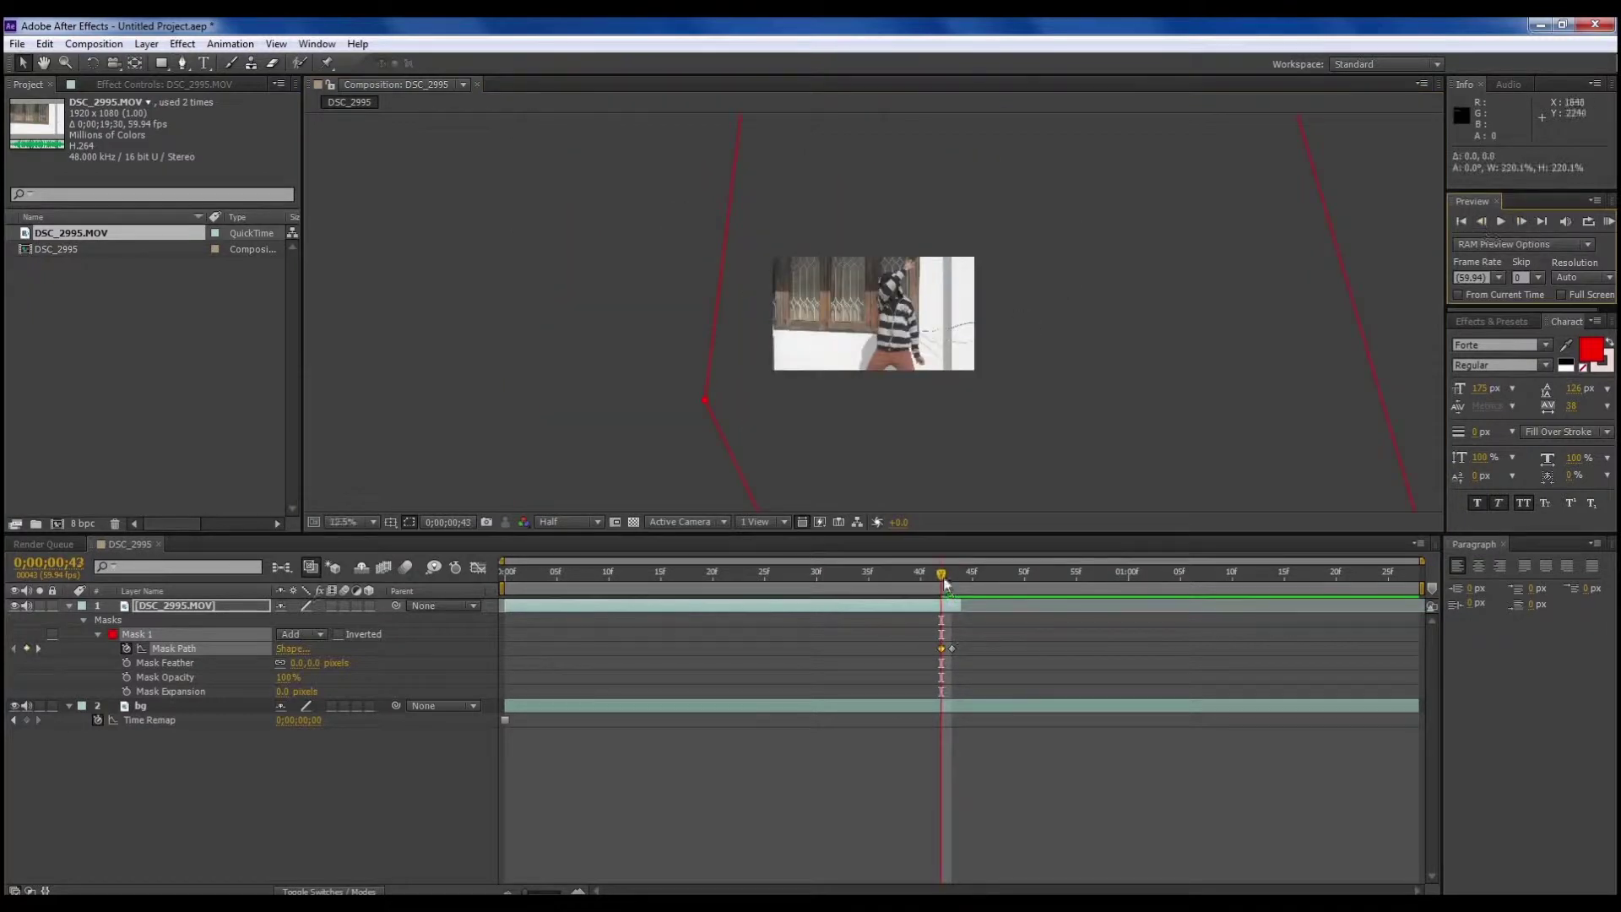
{"action": "left_click_drag", "start_coordinate": [944, 581], "coordinate": [963, 585]}
{"action": "left_click", "coordinate": [953, 579]}
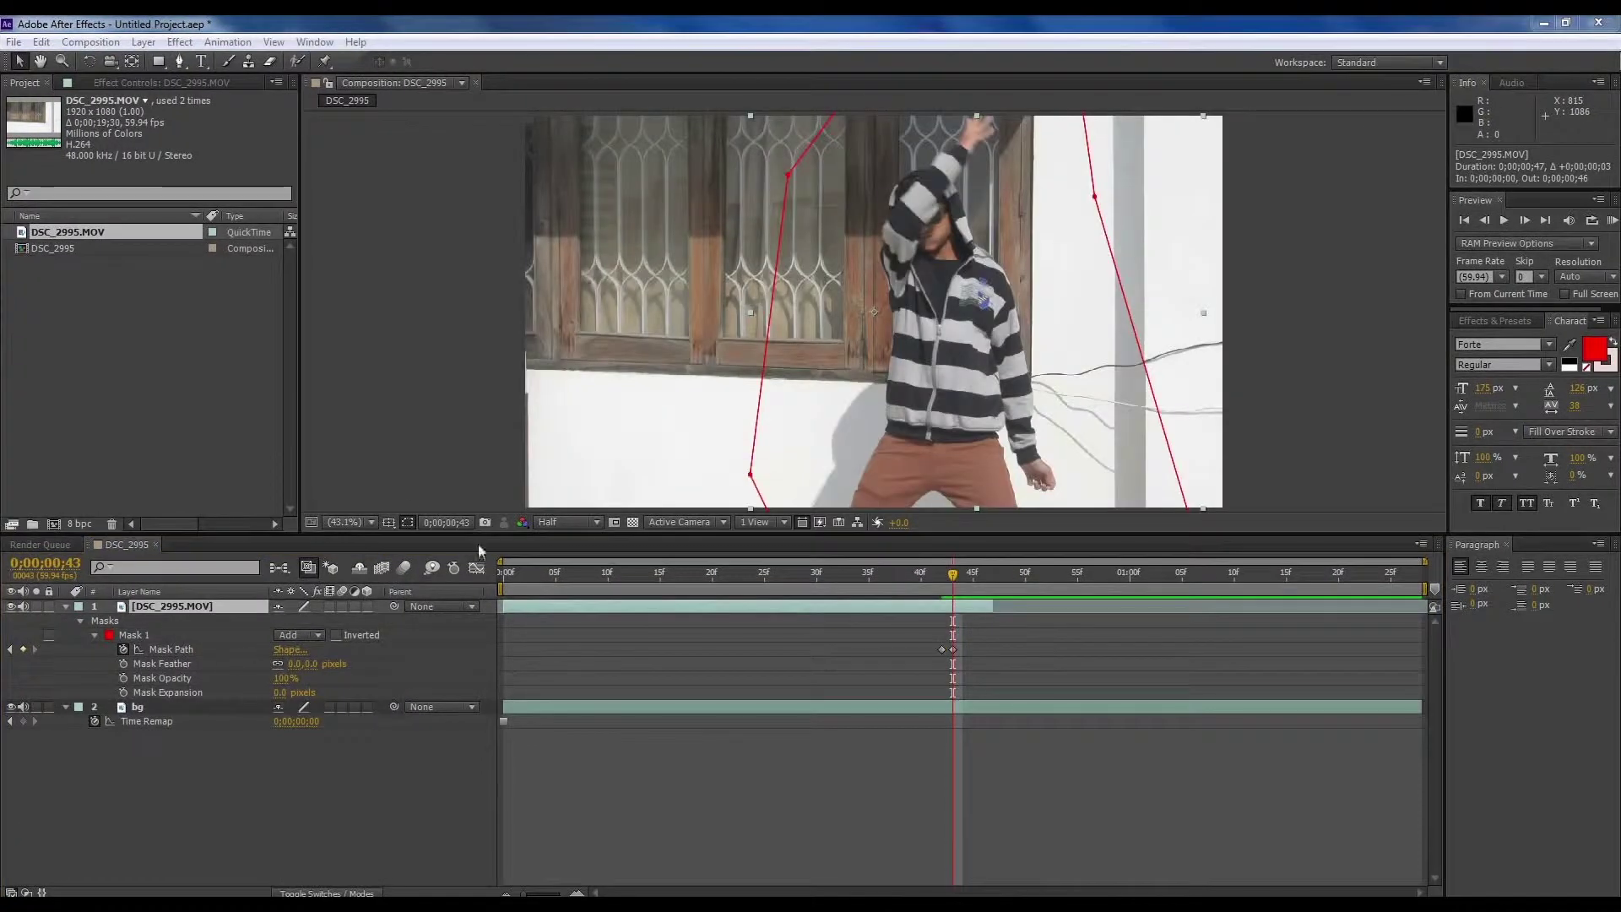
Animate Mask Expansion from 0 pixels at 0;00;00;43 to a strongly negative value at 0;00;00;46, shrinking the man away.
{"action": "left_click", "coordinate": [356, 521]}
{"action": "left_click", "coordinate": [361, 561]}
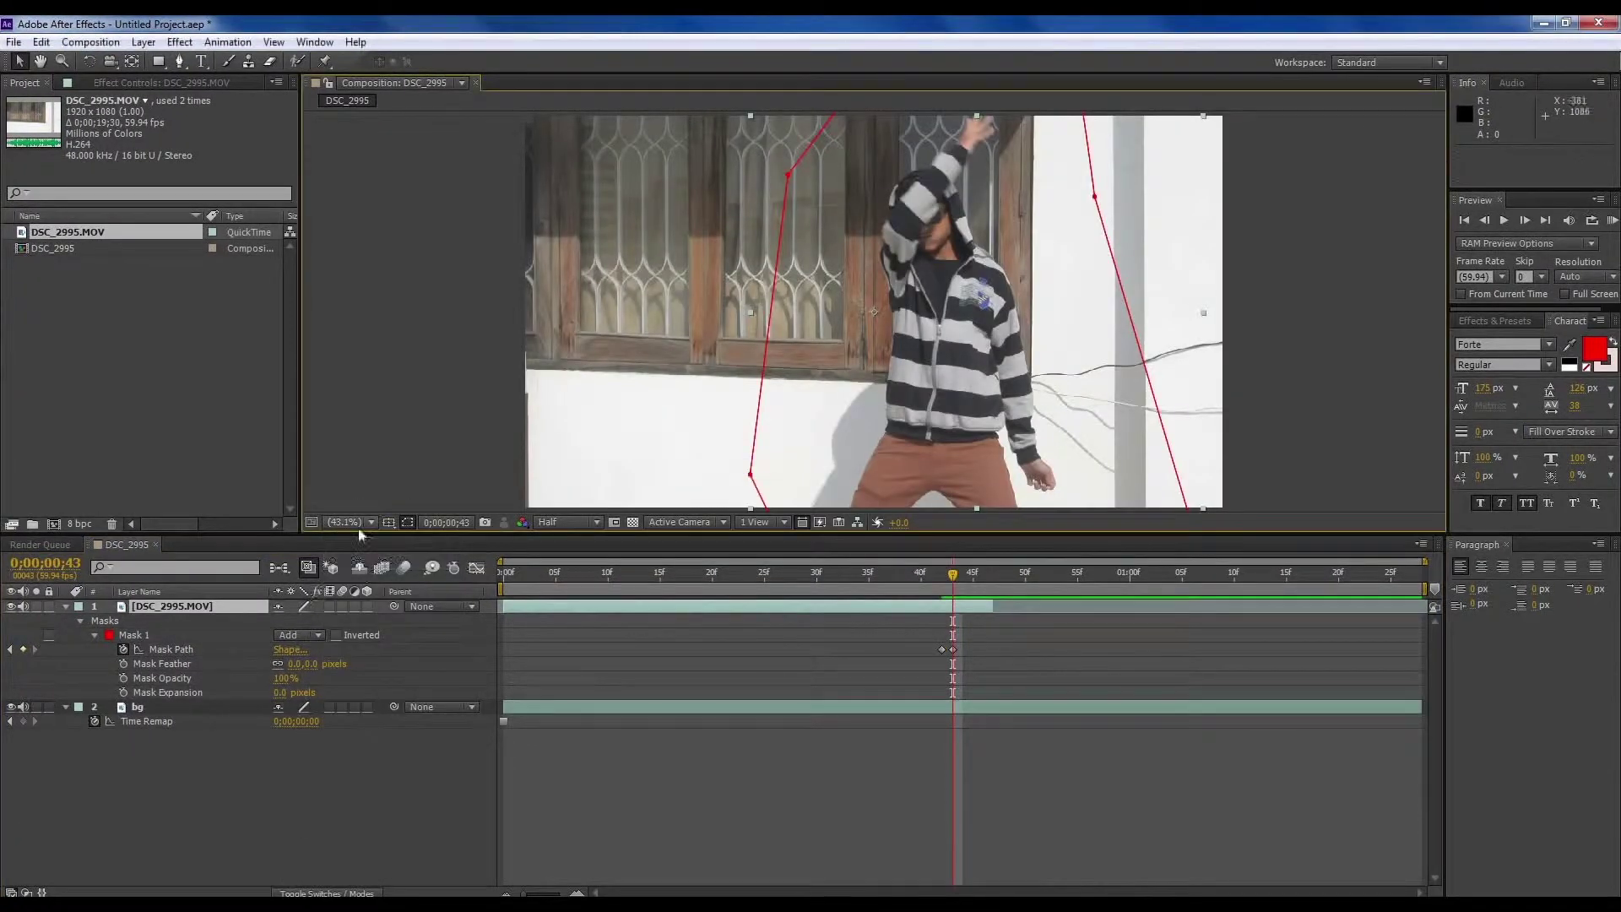
{"action": "left_click", "coordinate": [124, 693]}
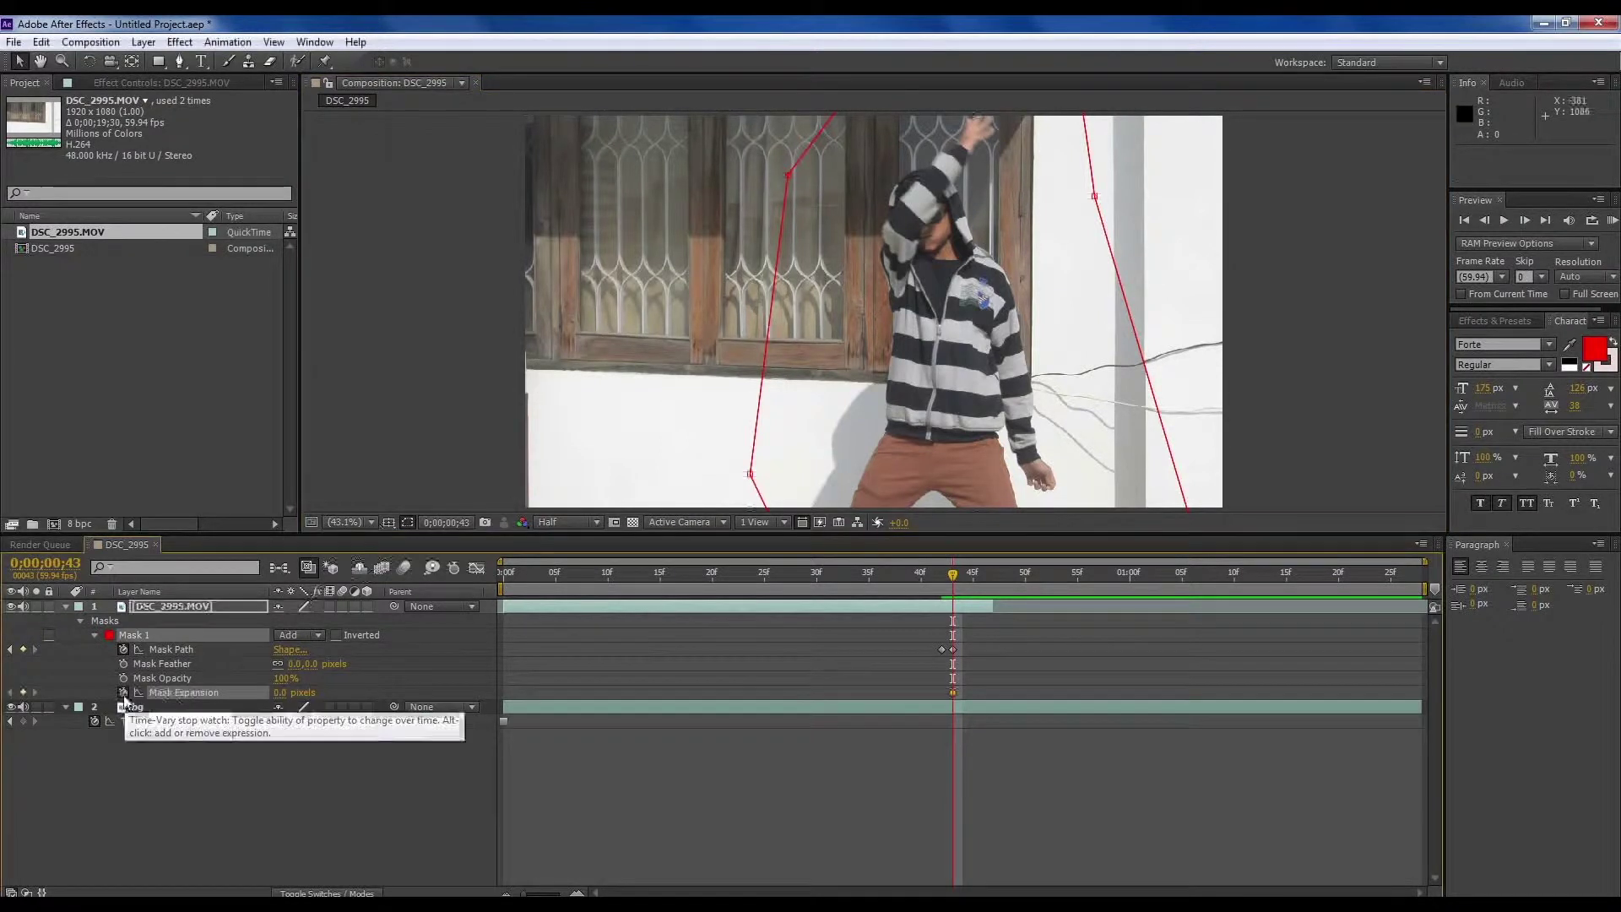
{"action": "left_click", "coordinate": [1522, 223]}
{"action": "left_click", "coordinate": [1522, 223]}
{"action": "left_click", "coordinate": [1522, 223]}
{"action": "left_click", "coordinate": [1522, 223]}
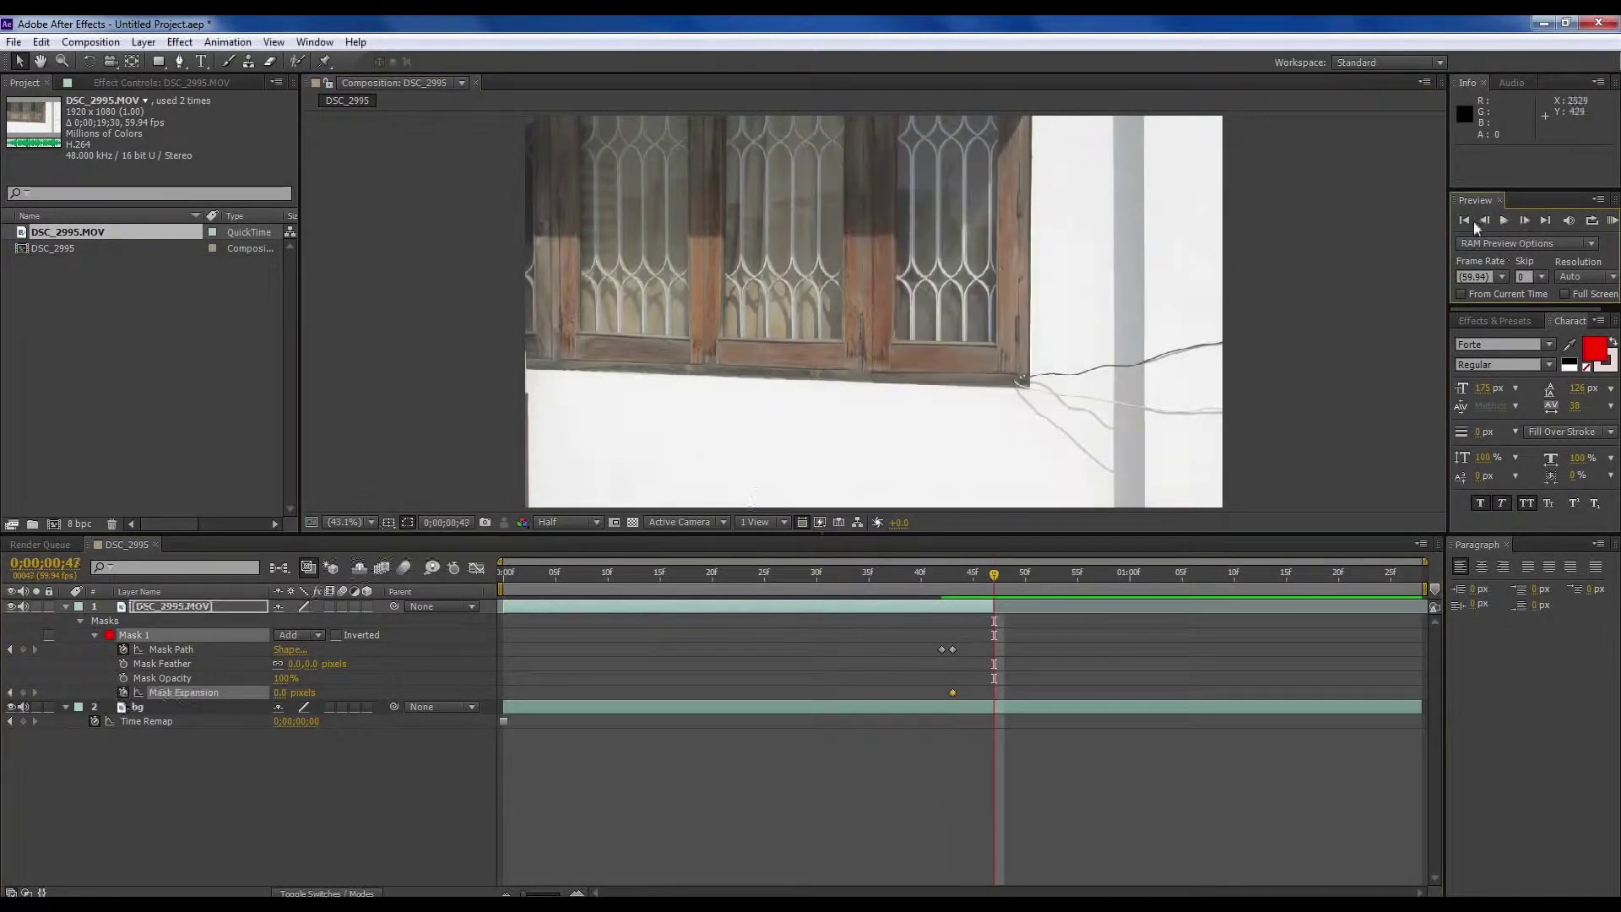
{"action": "left_click", "coordinate": [1486, 223]}
{"action": "left_click_drag", "start_coordinate": [279, 693], "coordinate": [875, 627]}
{"action": "mouse_move", "coordinate": [986, 581]}
{"action": "left_mouse_down"}
{"action": "mouse_move", "coordinate": [956, 570]}
{"action": "mouse_move", "coordinate": [983, 589]}
{"action": "left_mouse_up"}
{"action": "key", "text": "Page_Up"}
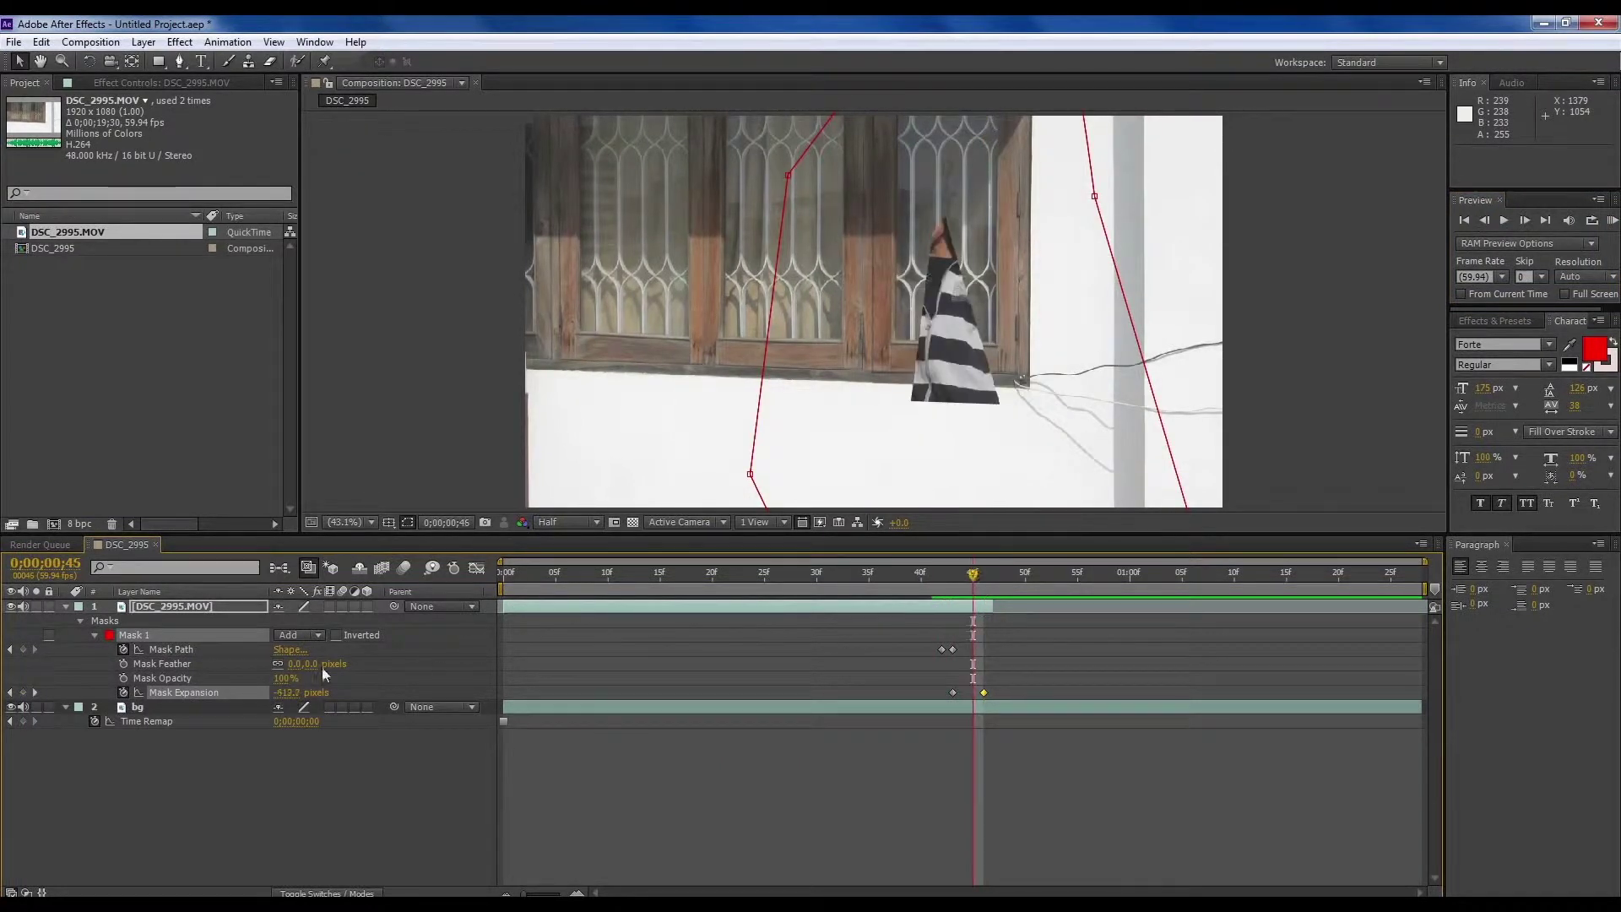
Set the Mask Feather of Mask 1 to 344 pixels and review the softened disappearance.
{"action": "left_click_drag", "start_coordinate": [312, 663], "coordinate": [728, 648]}
{"action": "mouse_move", "coordinate": [973, 576]}
{"action": "left_mouse_down"}
{"action": "mouse_move", "coordinate": [920, 589]}
{"action": "mouse_move", "coordinate": [978, 582]}
{"action": "mouse_move", "coordinate": [952, 582]}
{"action": "left_mouse_up"}
{"action": "left_click_drag", "start_coordinate": [331, 665], "coordinate": [205, 665]}
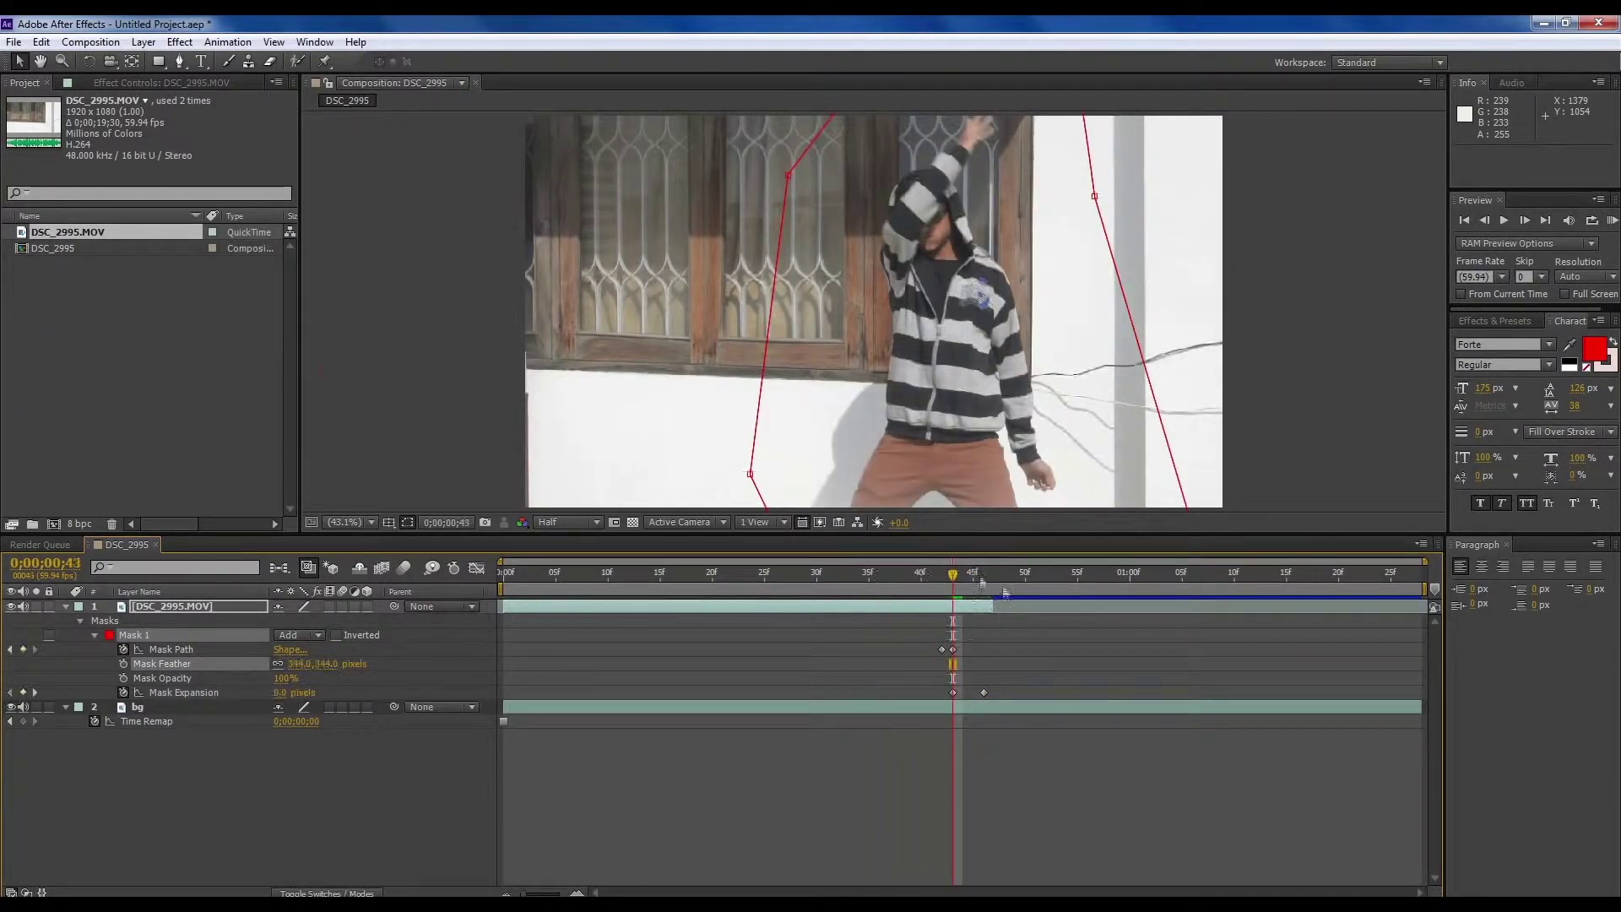
{"action": "left_click_drag", "start_coordinate": [979, 579], "coordinate": [942, 603]}
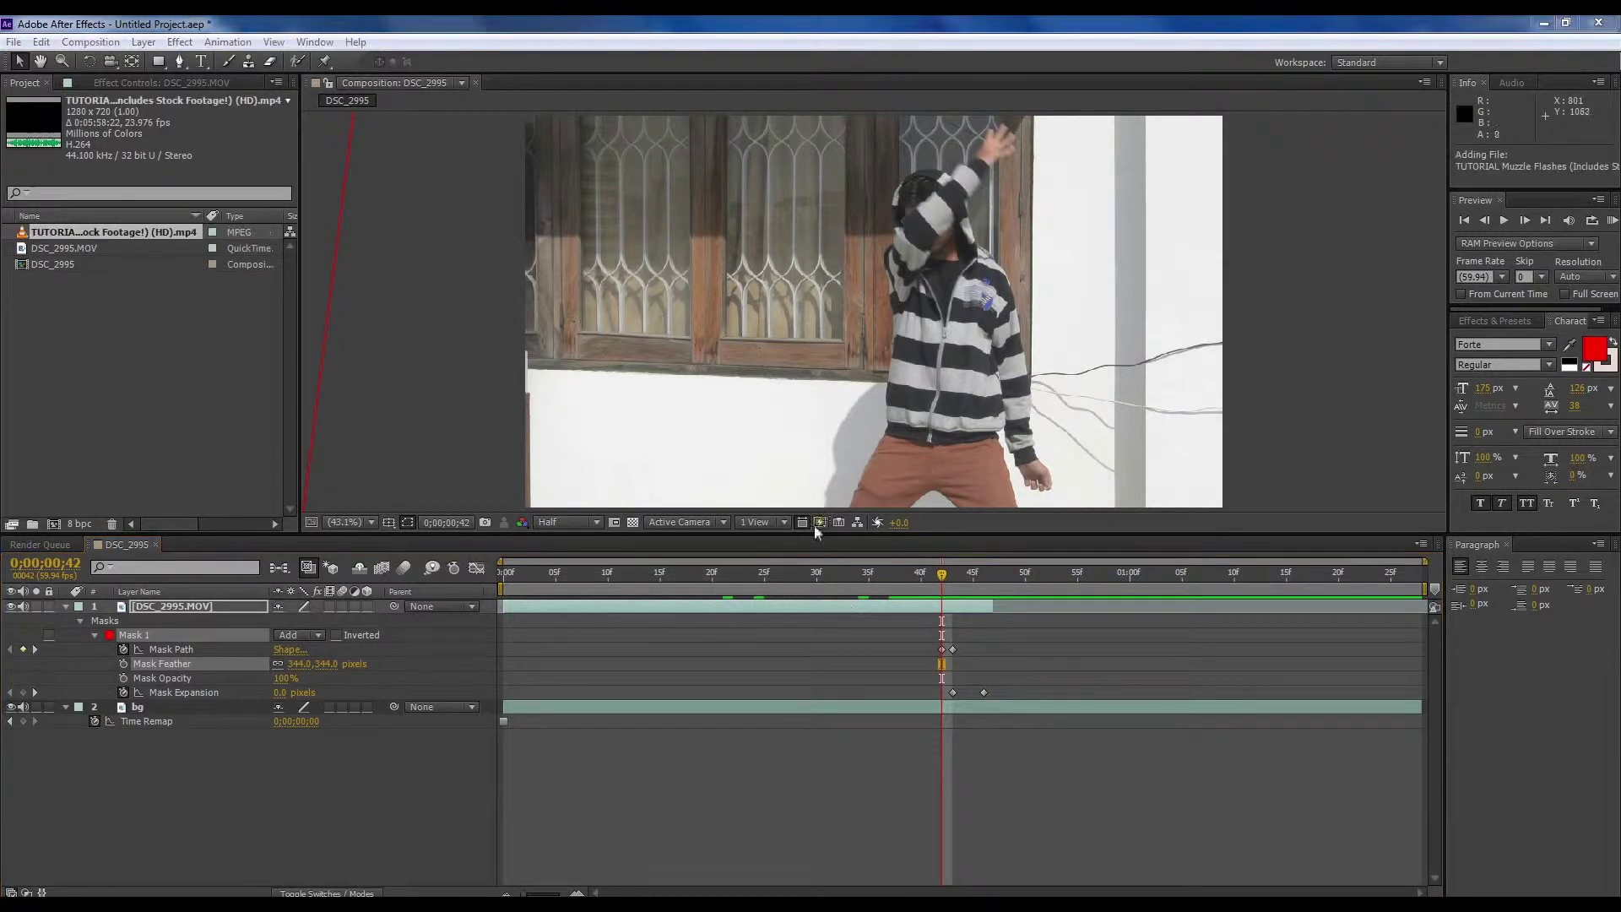
Place the muzzle flash tutorial MP4 below the bg layer and hide the two layers above it.
{"action": "left_click_drag", "start_coordinate": [126, 233], "coordinate": [225, 750]}
{"action": "left_click", "coordinate": [11, 606]}
{"action": "left_click", "coordinate": [11, 707]}
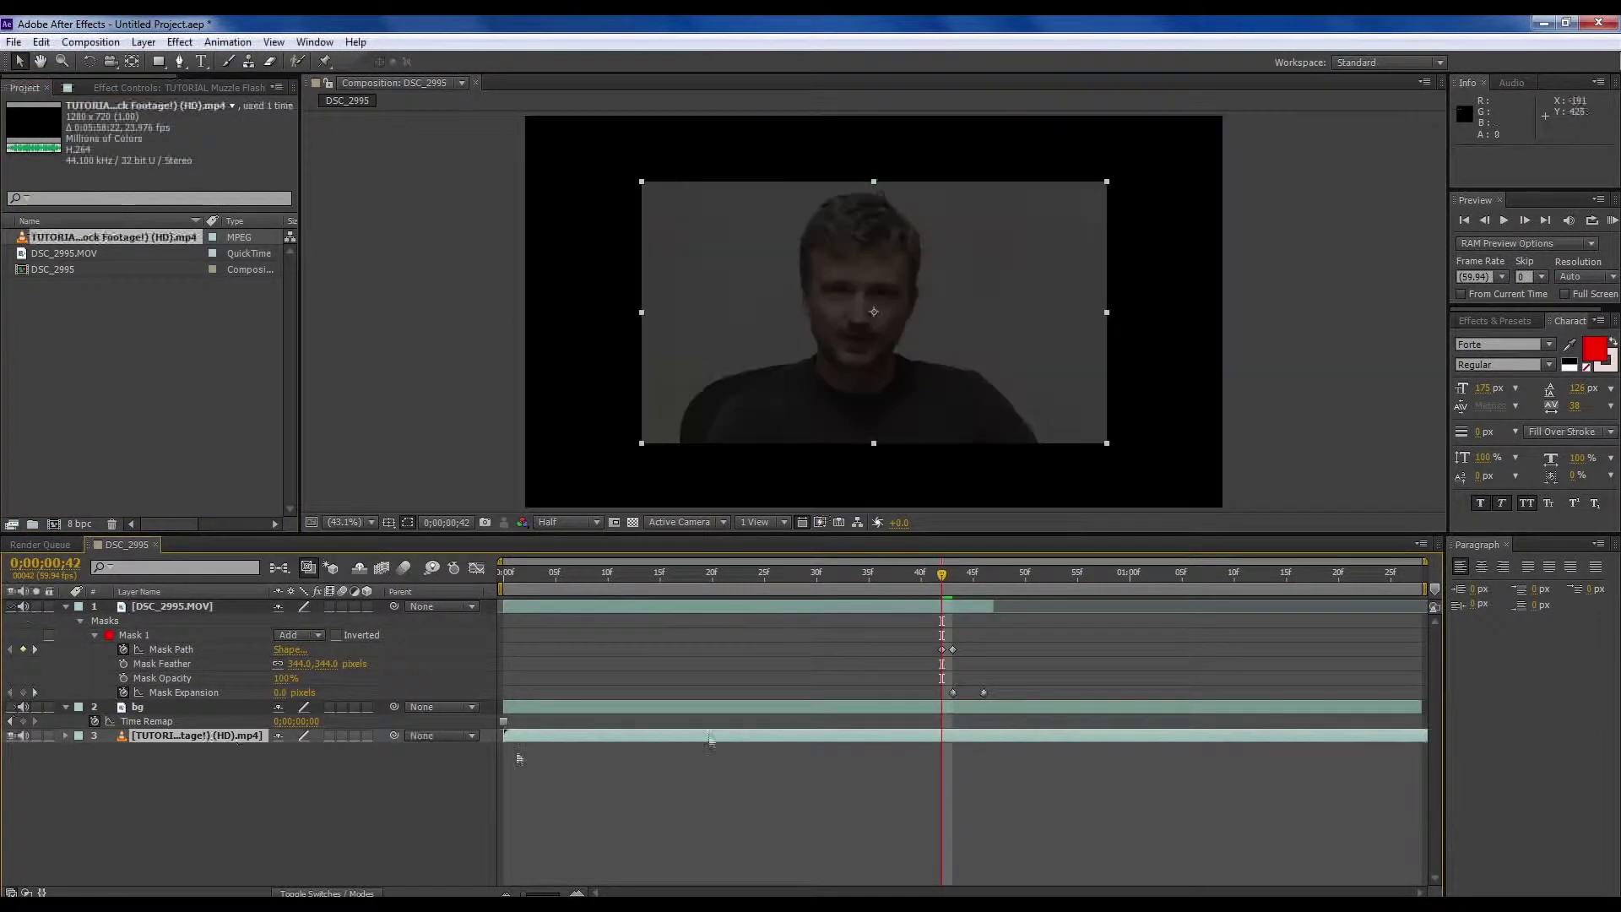
Slide the muzzle flash tutorial layer repeatedly earlier in time to reach a later section of the clip.
{"action": "left_click_drag", "start_coordinate": [918, 753], "coordinate": [50, 751]}
{"action": "left_click_drag", "start_coordinate": [1392, 737], "coordinate": [337, 747]}
{"action": "key", "text": "alt+["}
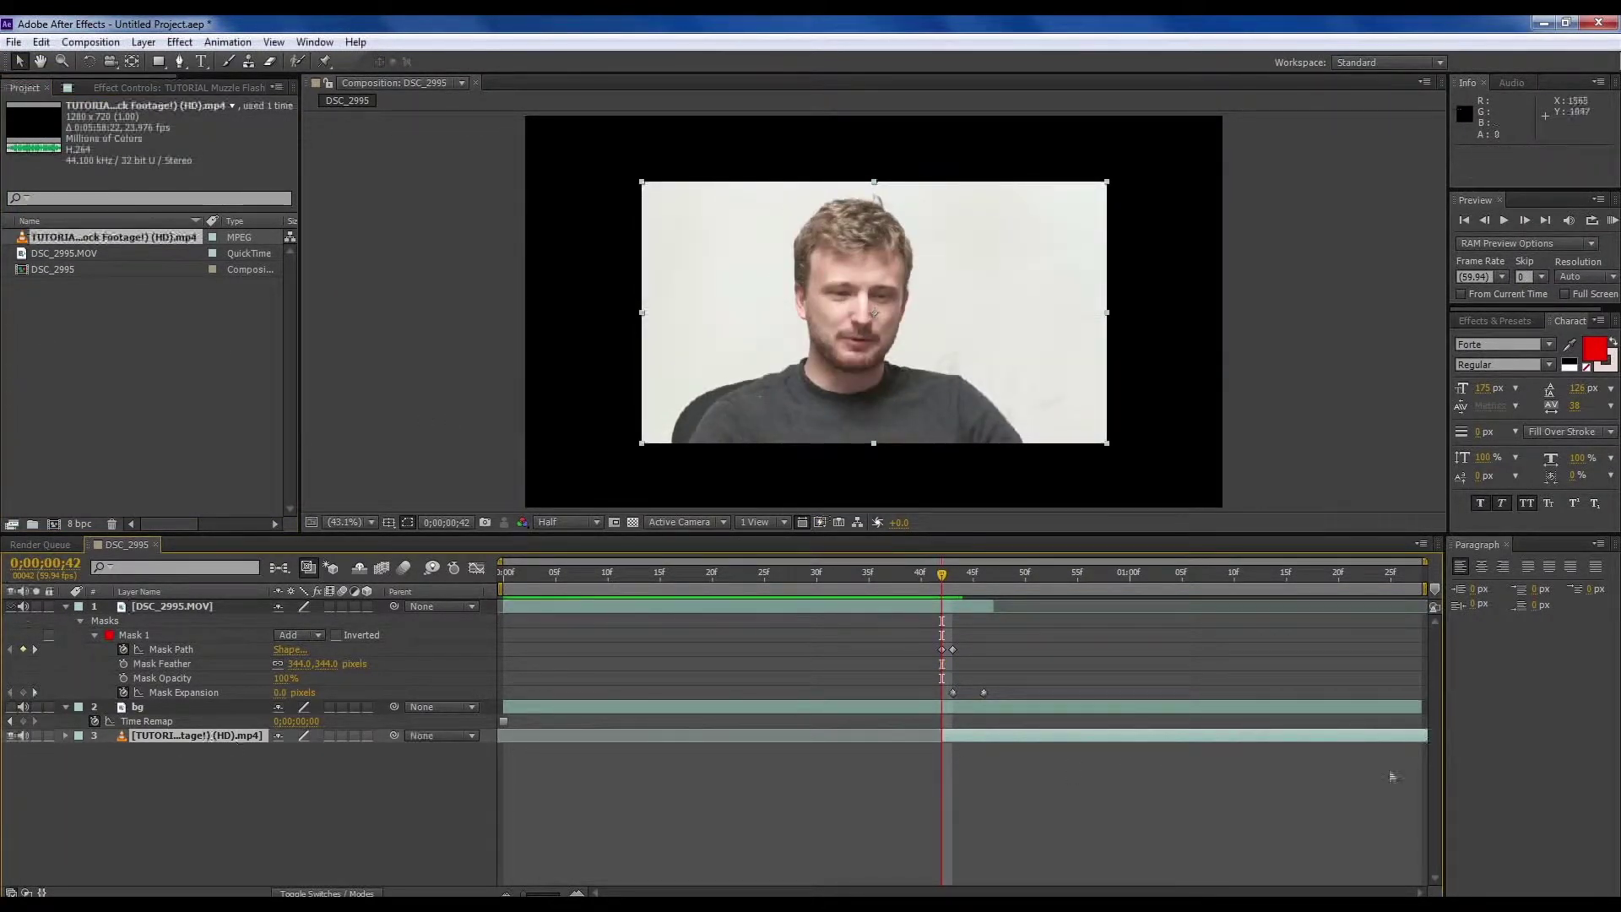
{"action": "left_click_drag", "start_coordinate": [1393, 737], "coordinate": [507, 752]}
{"action": "left_click_drag", "start_coordinate": [1404, 740], "coordinate": [507, 752]}
{"action": "left_click_drag", "start_coordinate": [1410, 737], "coordinate": [439, 751]}
{"action": "left_click_drag", "start_coordinate": [1410, 738], "coordinate": [190, 750]}
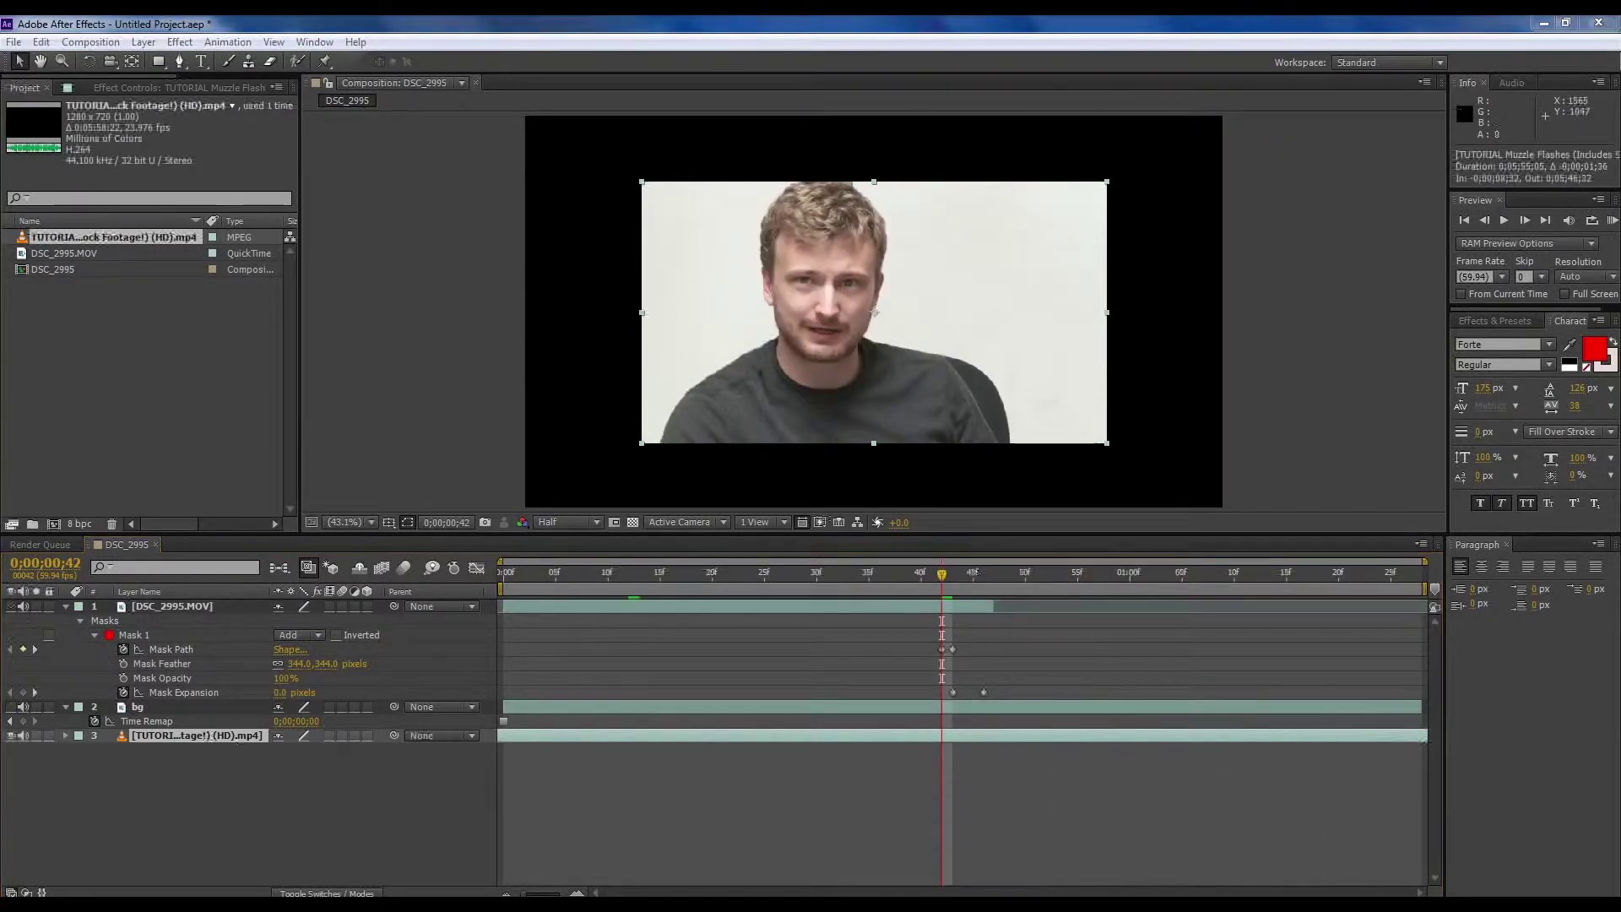
{"action": "left_click_drag", "start_coordinate": [524, 893], "coordinate": [390, 888]}
{"action": "left_click_drag", "start_coordinate": [1401, 737], "coordinate": [413, 749]}
{"action": "left_click_drag", "start_coordinate": [1402, 737], "coordinate": [414, 751]}
{"action": "left_click_drag", "start_coordinate": [1378, 764], "coordinate": [406, 737]}
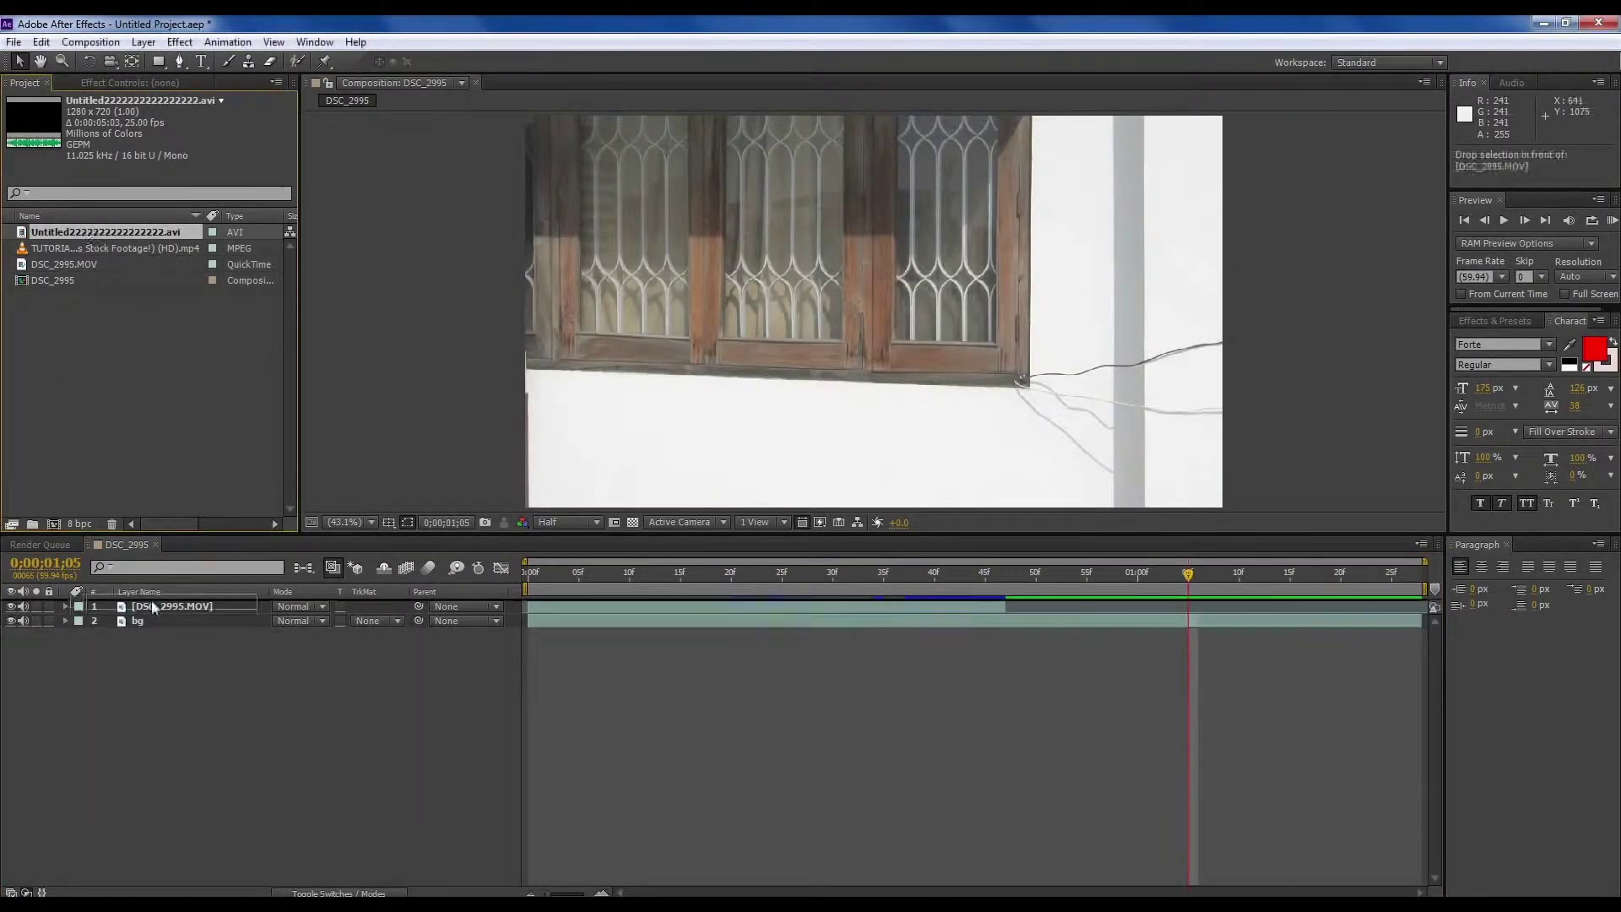
Rename the newly added smoke footage layer to Smoke and scale it up to fill the frame.
{"action": "right_click", "coordinate": [145, 609]}
{"action": "left_click", "coordinate": [193, 889]}
{"action": "type", "text": "Smoke"}
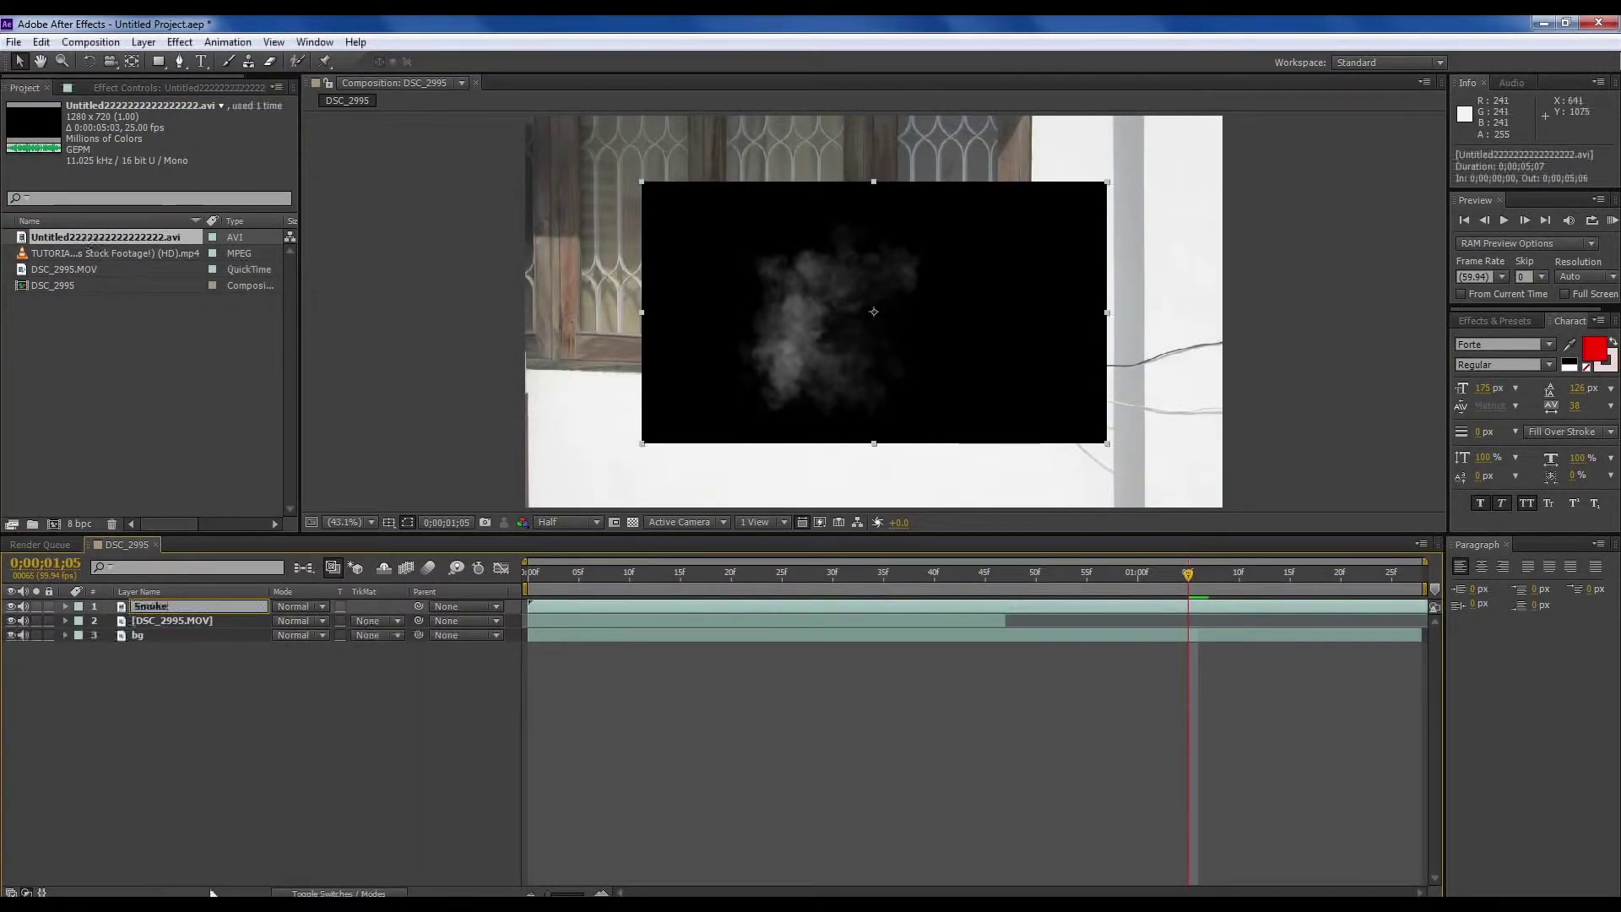
{"action": "left_click", "coordinate": [796, 394]}
{"action": "left_click_drag", "start_coordinate": [642, 443], "coordinate": [514, 513]}
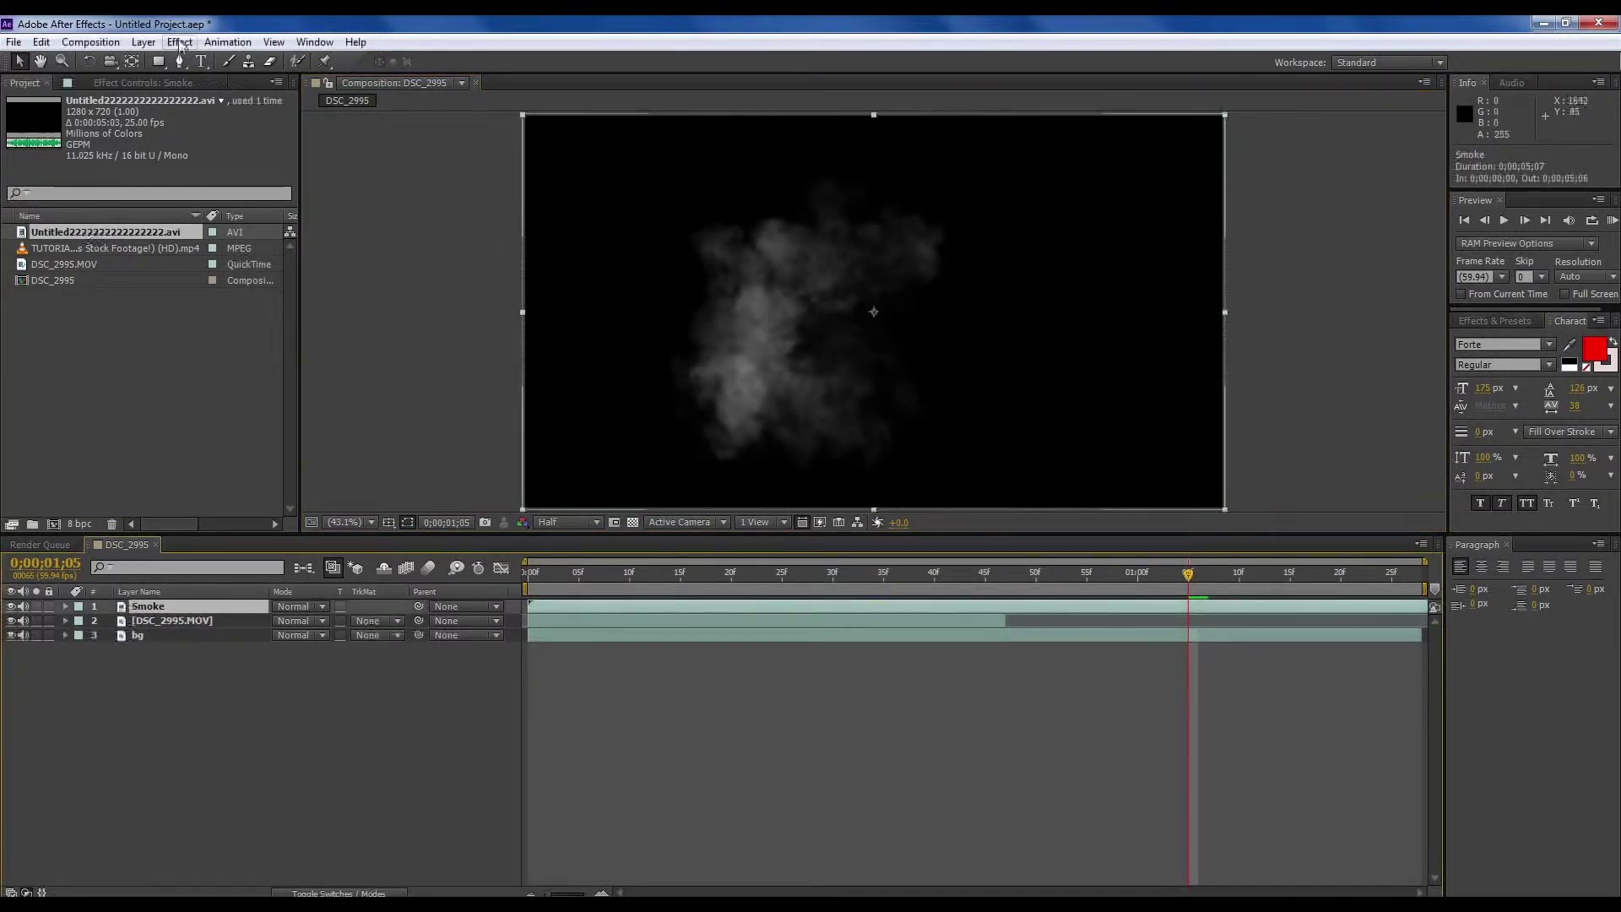
Apply the Invert effect to the Smoke layer and set its blending mode to Multiply.
{"action": "left_click", "coordinate": [1469, 324]}
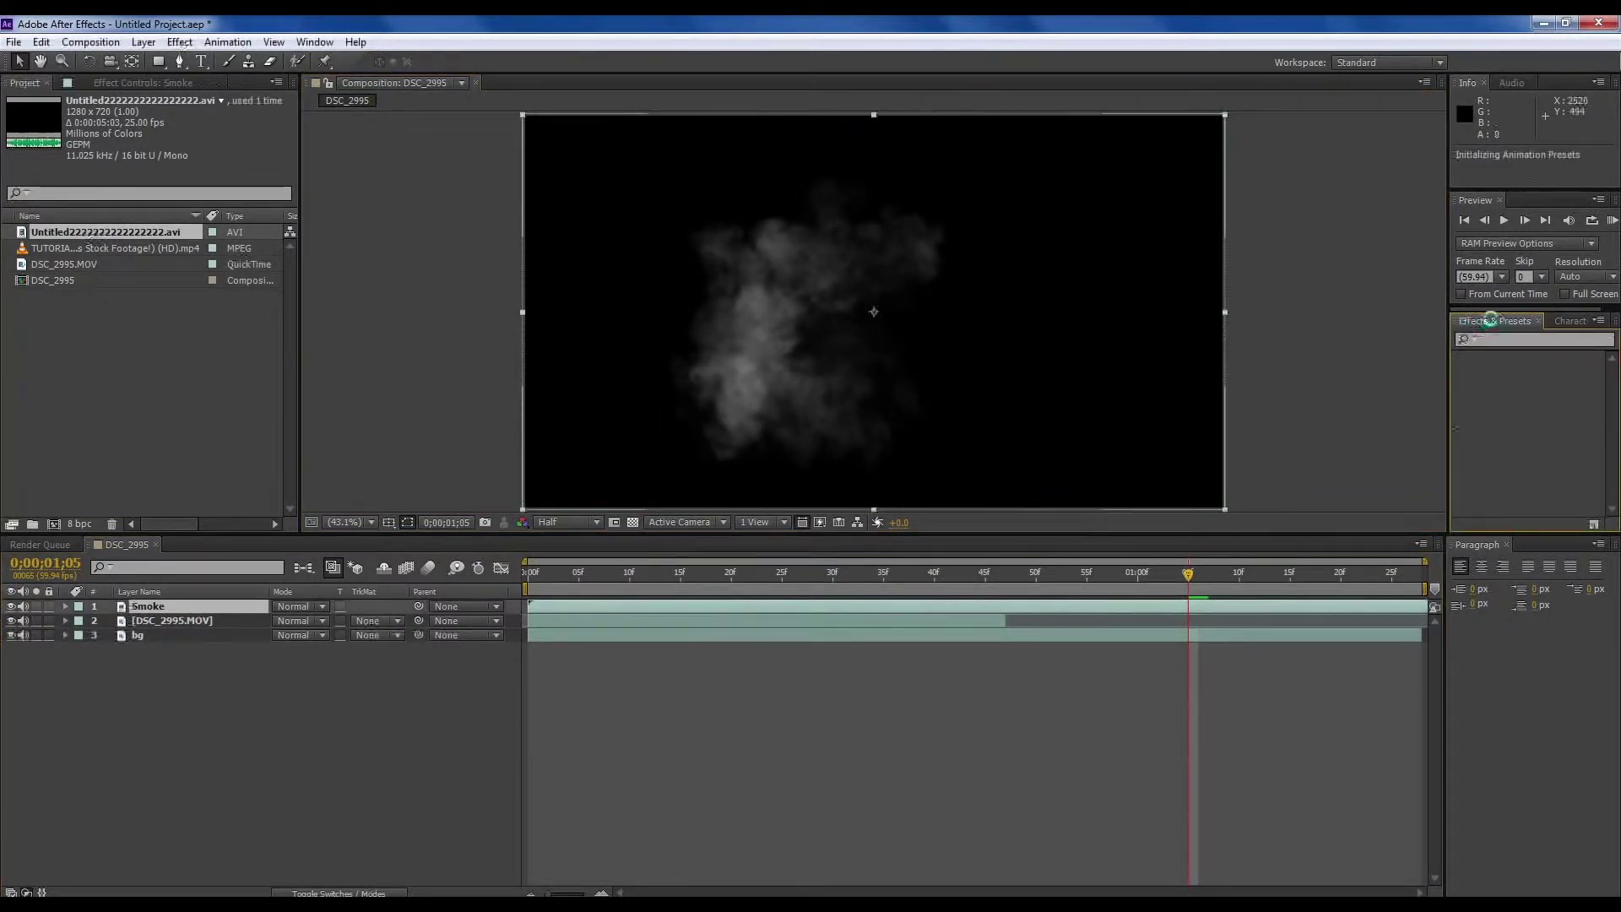
{"action": "left_click", "coordinate": [1501, 341]}
{"action": "type", "text": "invert"}
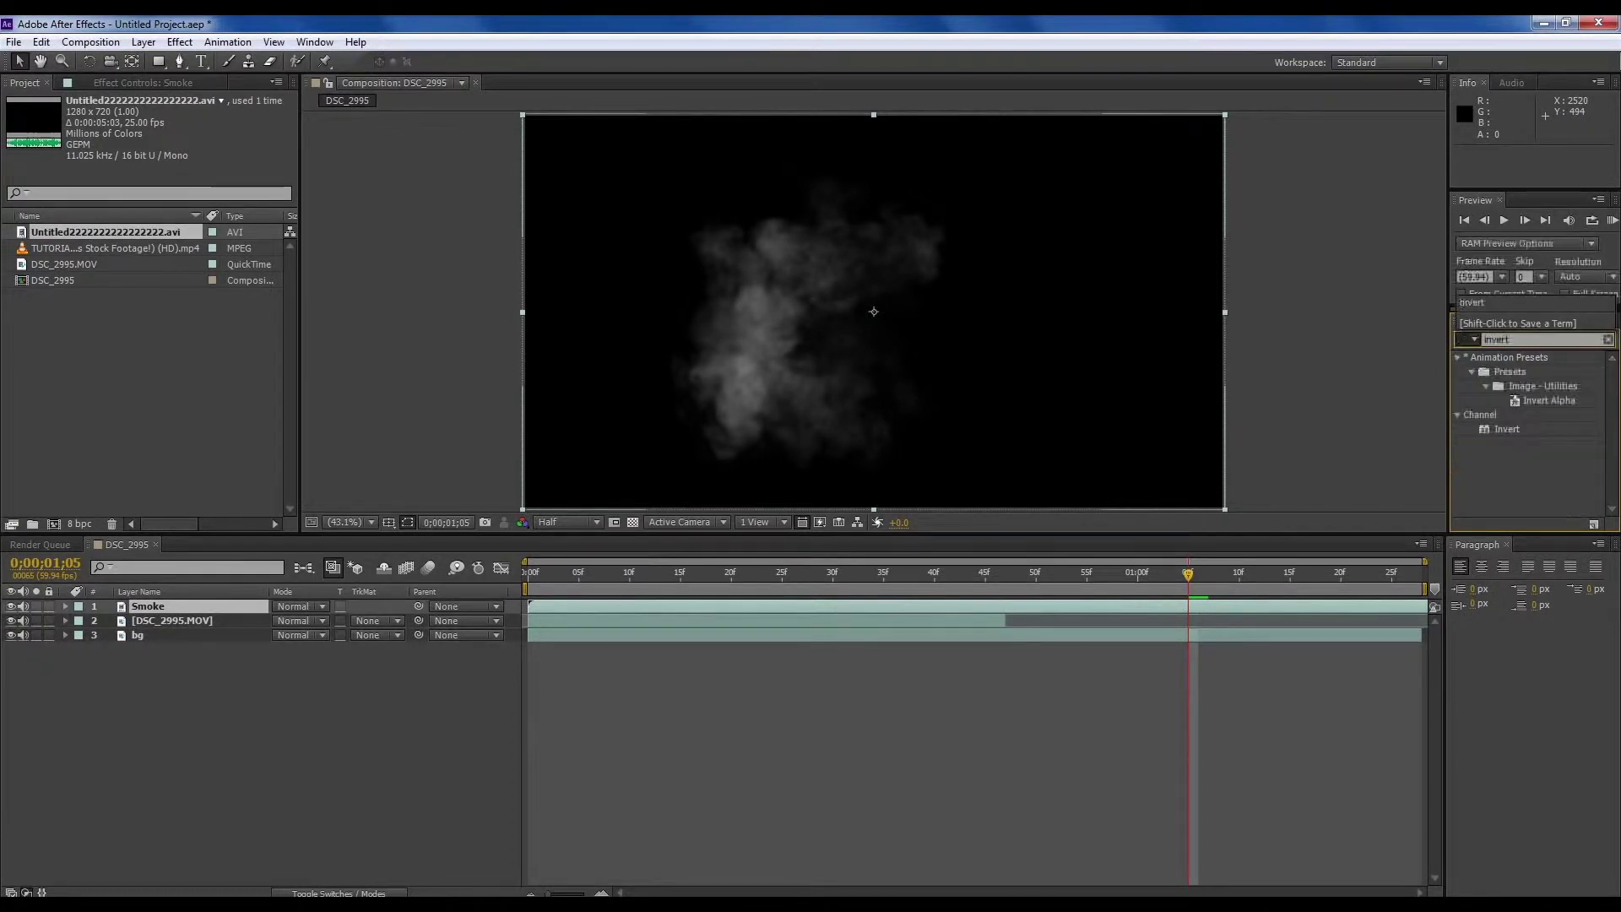
{"action": "left_click_drag", "start_coordinate": [1507, 429], "coordinate": [887, 396]}
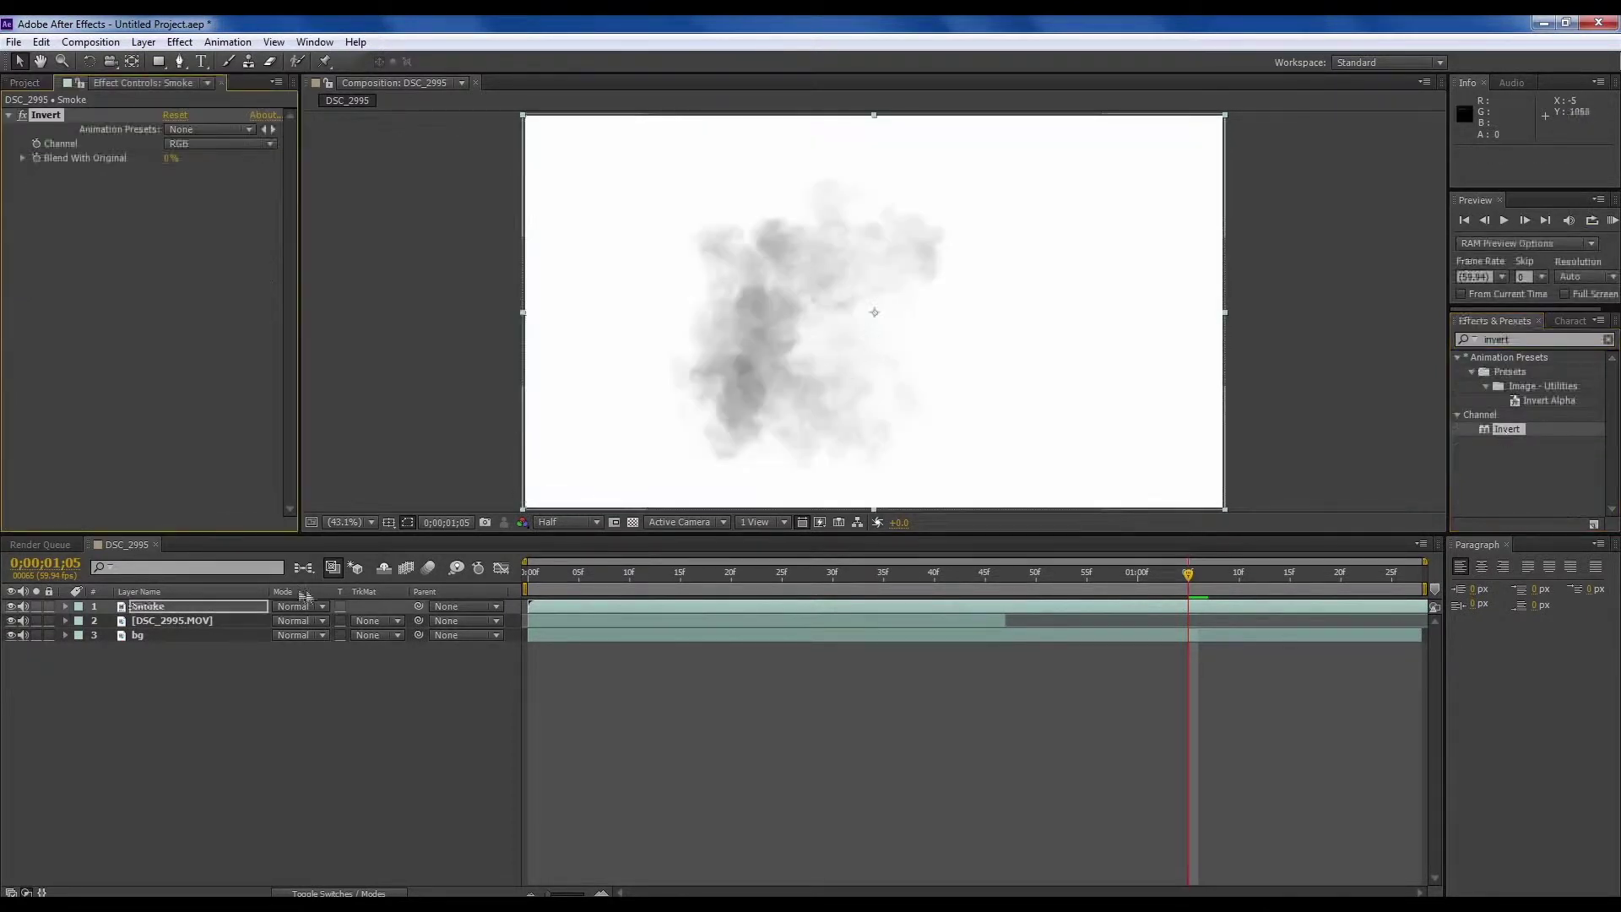
{"action": "left_click", "coordinate": [295, 606]}
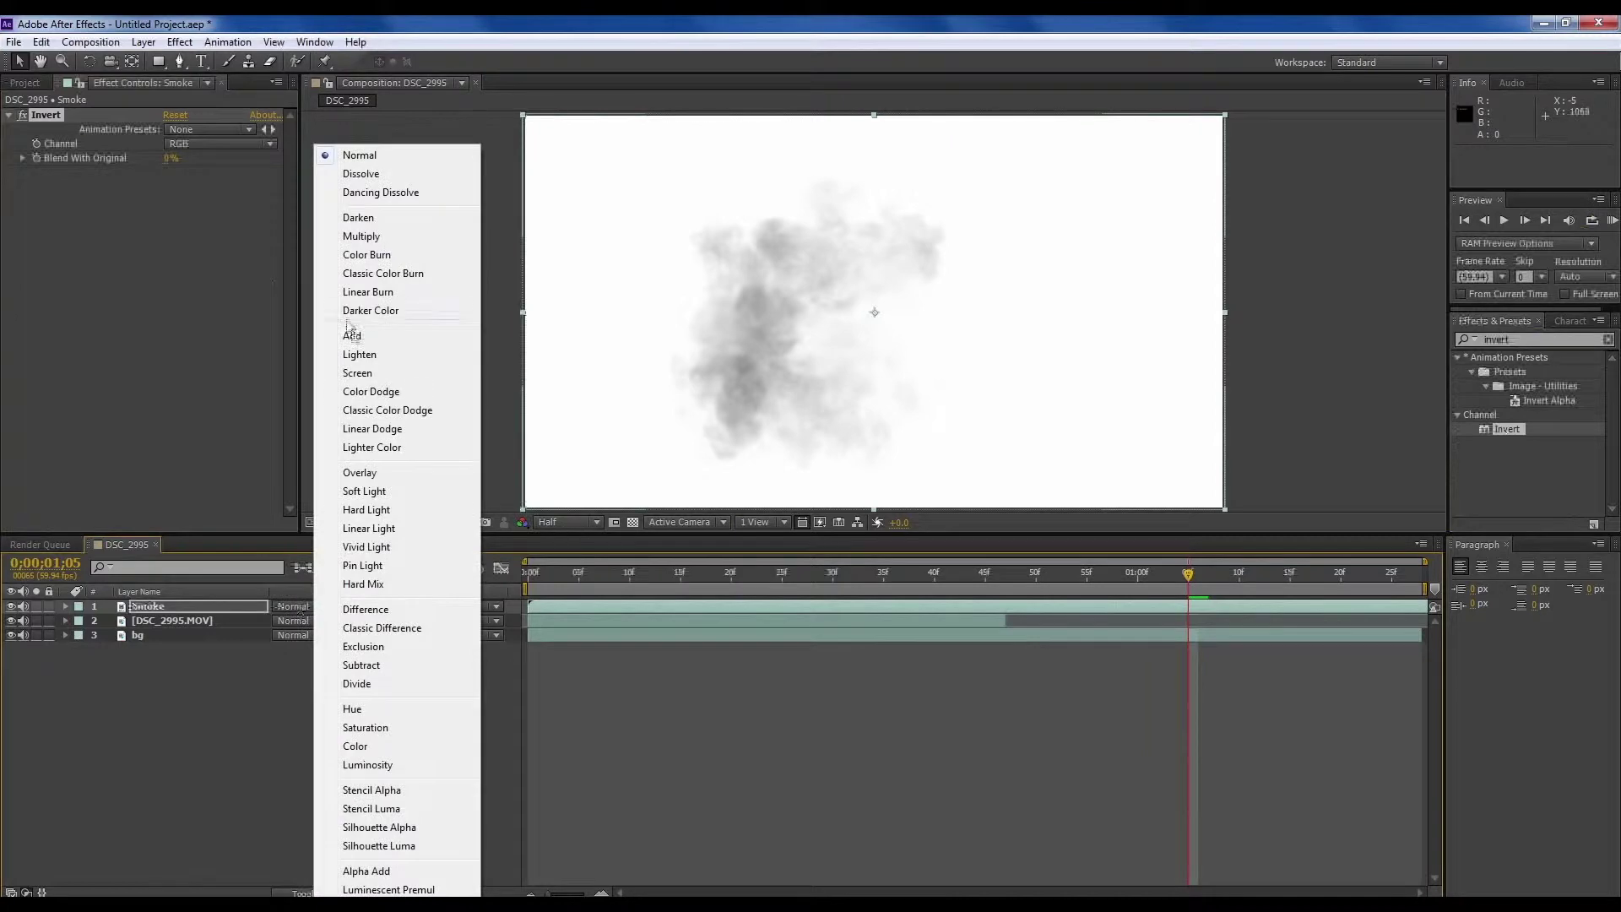
{"action": "left_click", "coordinate": [363, 238]}
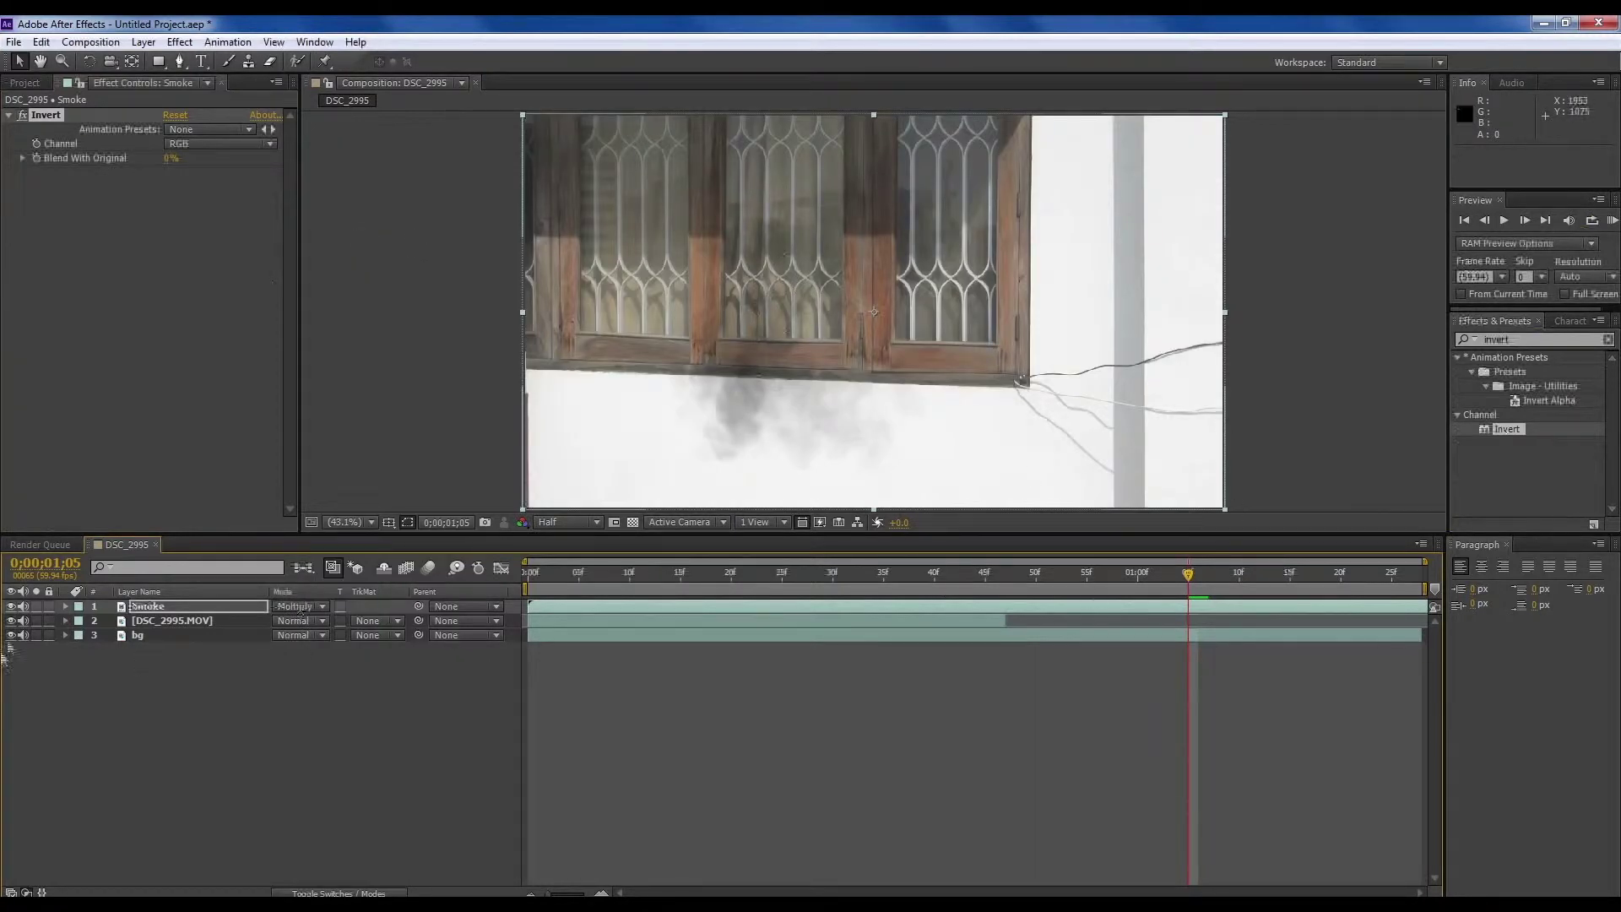
Delay the Smoke layer to begin at 0;00;00;33, enlarge it well beyond the frame and position it over the man.
{"action": "left_click_drag", "start_coordinate": [827, 586], "coordinate": [976, 577]}
{"action": "left_click_drag", "start_coordinate": [867, 409], "coordinate": [1017, 385]}
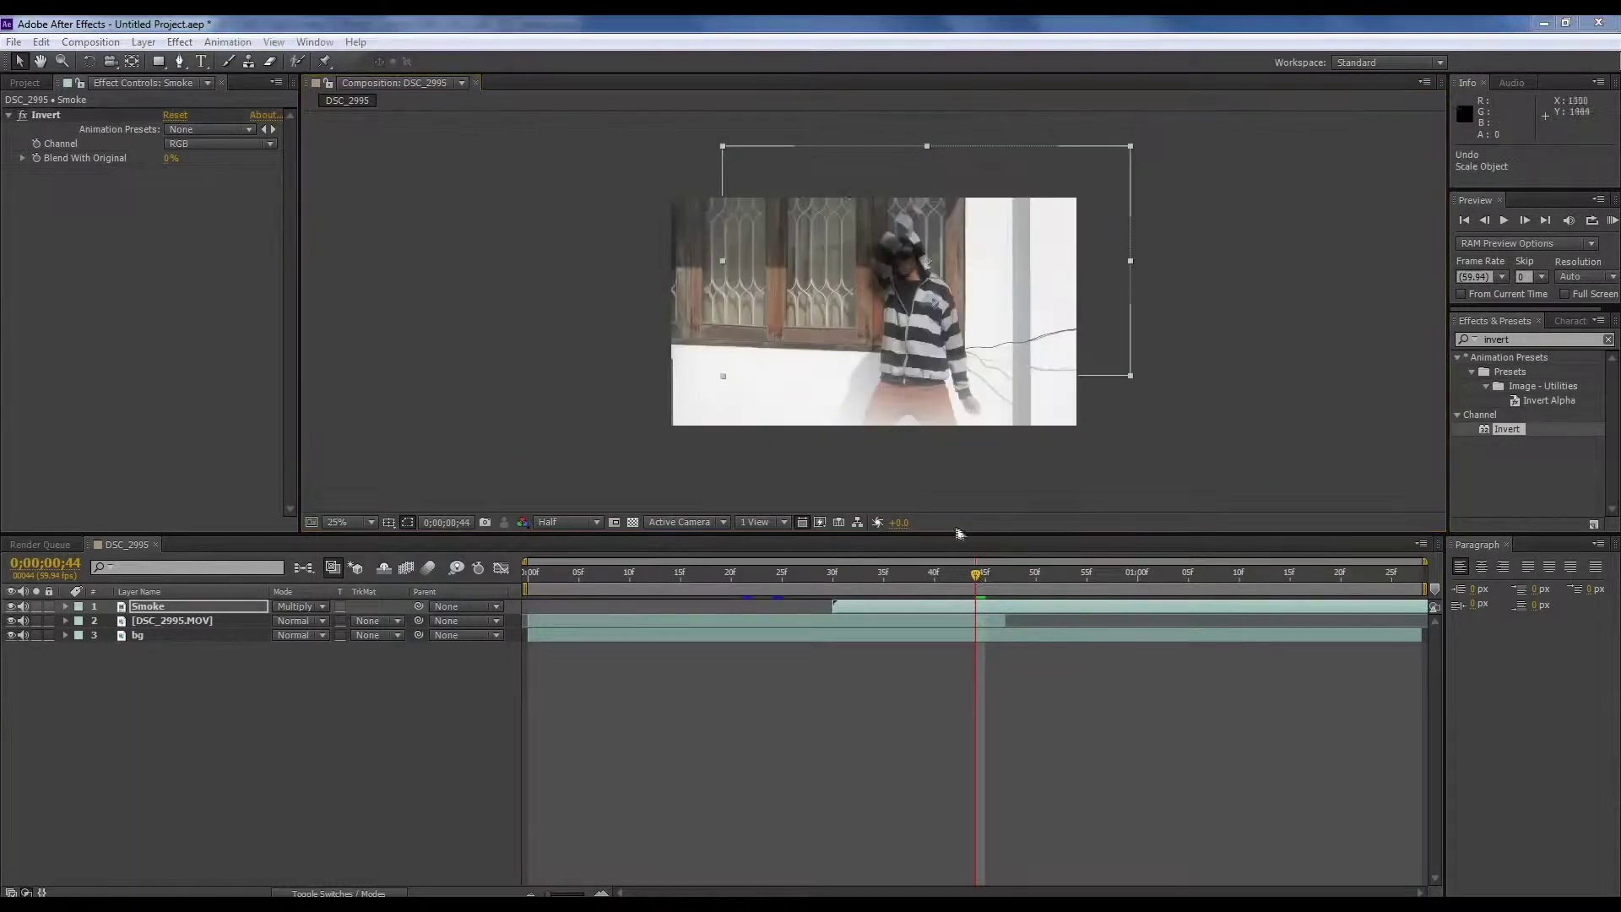
{"action": "left_click_drag", "start_coordinate": [1023, 607], "coordinate": [1043, 607]}
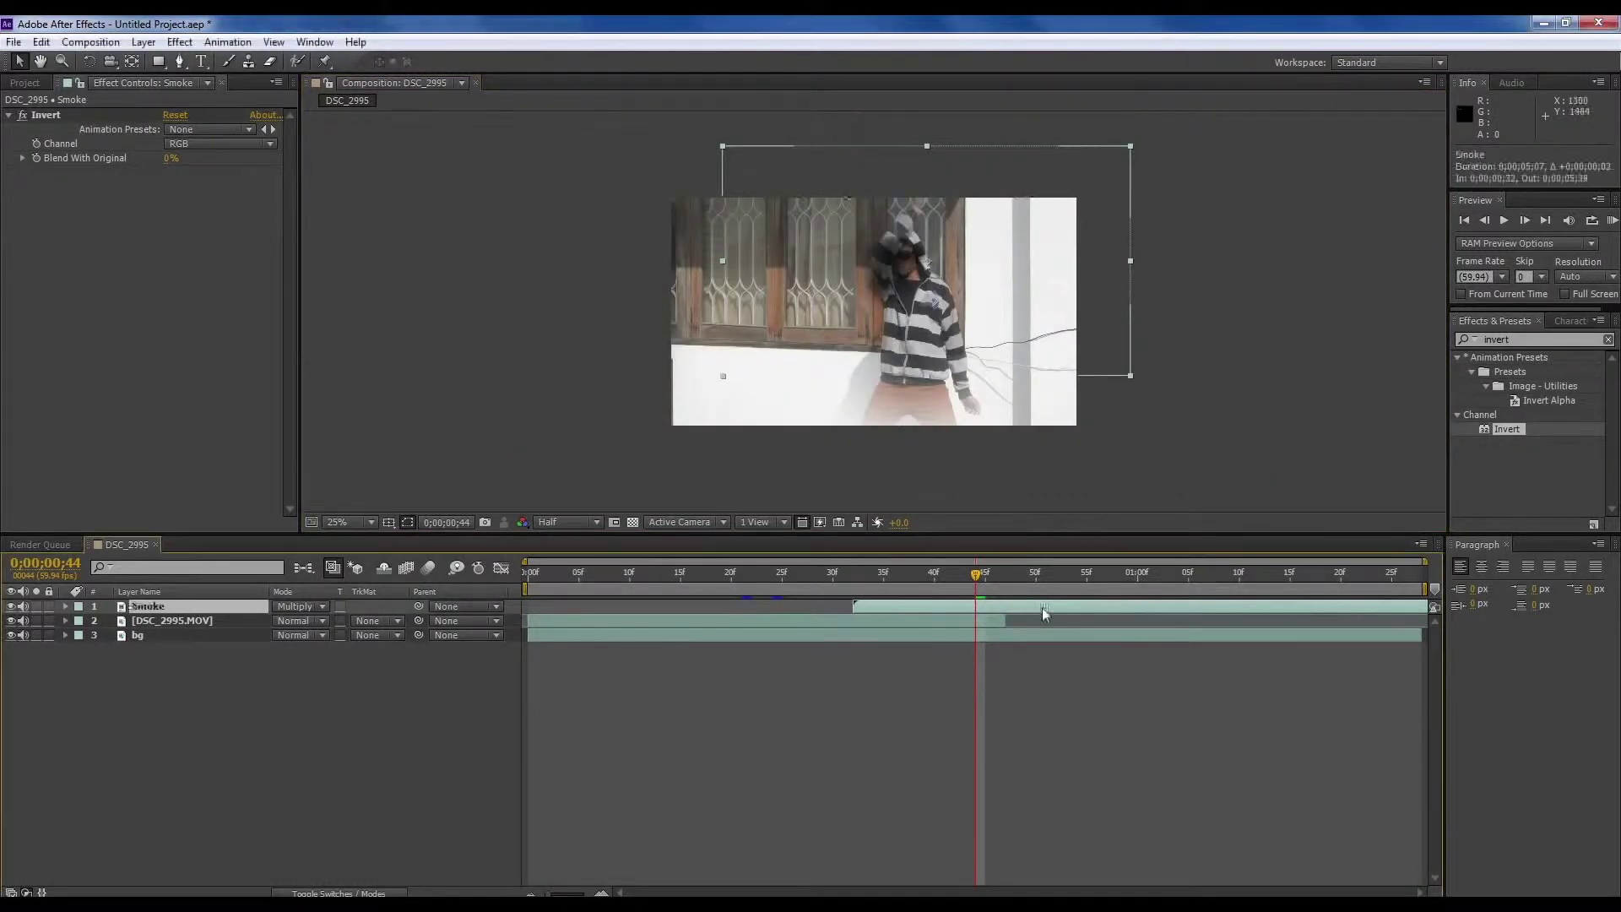
{"action": "left_click_drag", "start_coordinate": [1131, 378], "coordinate": [1503, 743]}
{"action": "left_click_drag", "start_coordinate": [821, 363], "coordinate": [948, 387]}
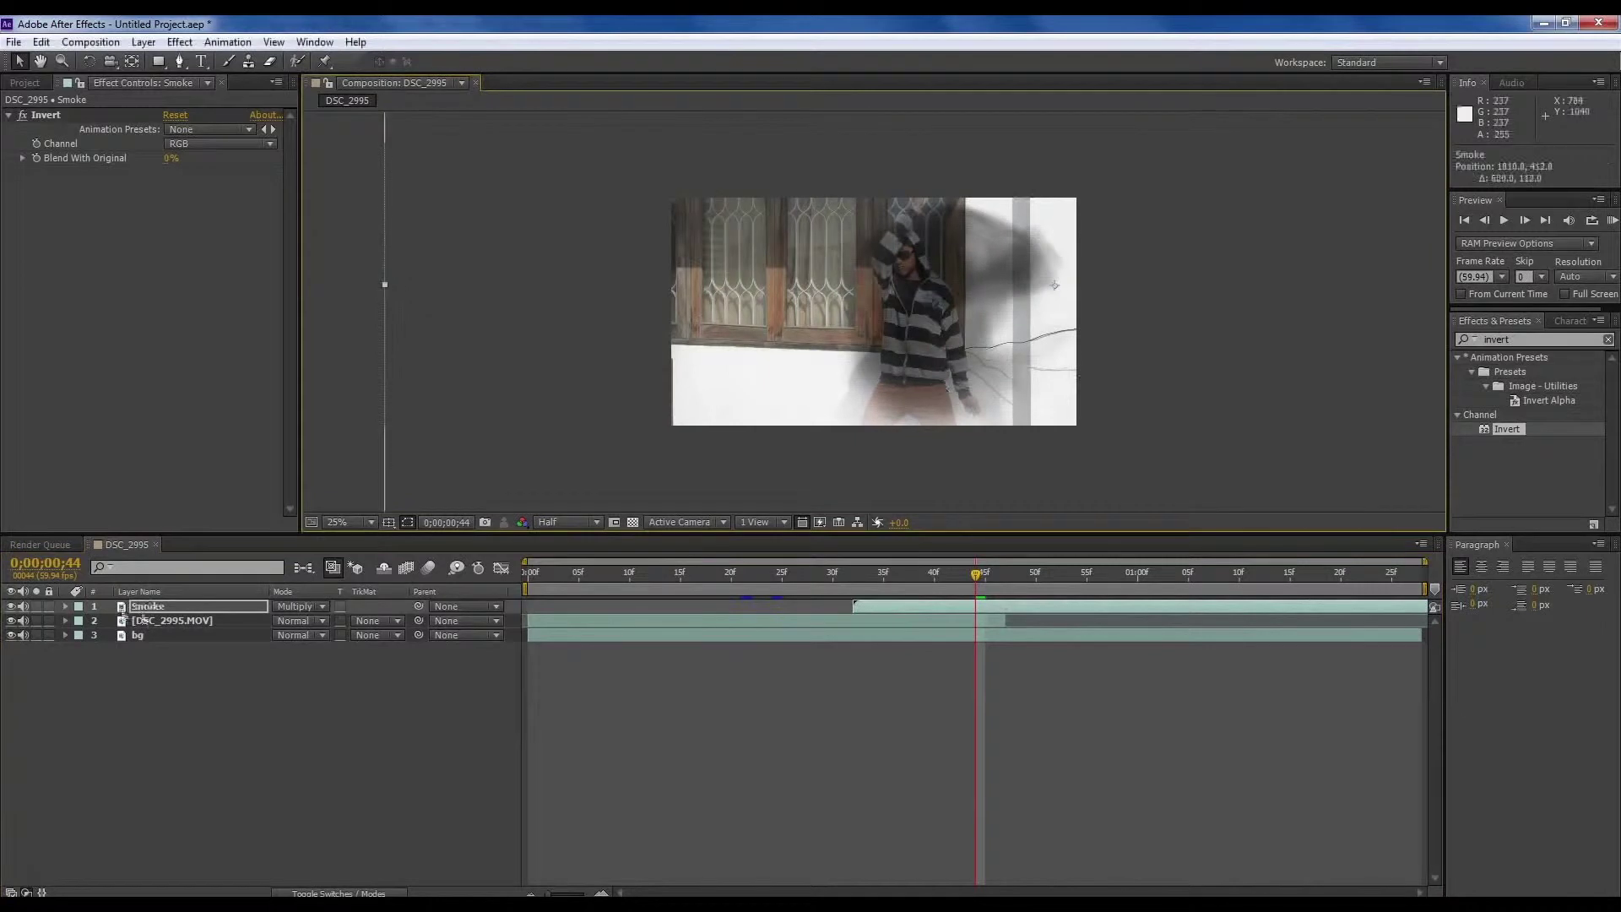
Duplicate the Smoke layer, shift the copy toward the window and rotate it about 15.7°.
{"action": "left_click", "coordinate": [165, 606]}
{"action": "key", "text": "ctrl+d"}
{"action": "left_click_drag", "start_coordinate": [897, 339], "coordinate": [773, 321]}
{"action": "key", "text": "w"}
{"action": "left_click_drag", "start_coordinate": [934, 341], "coordinate": [912, 343]}
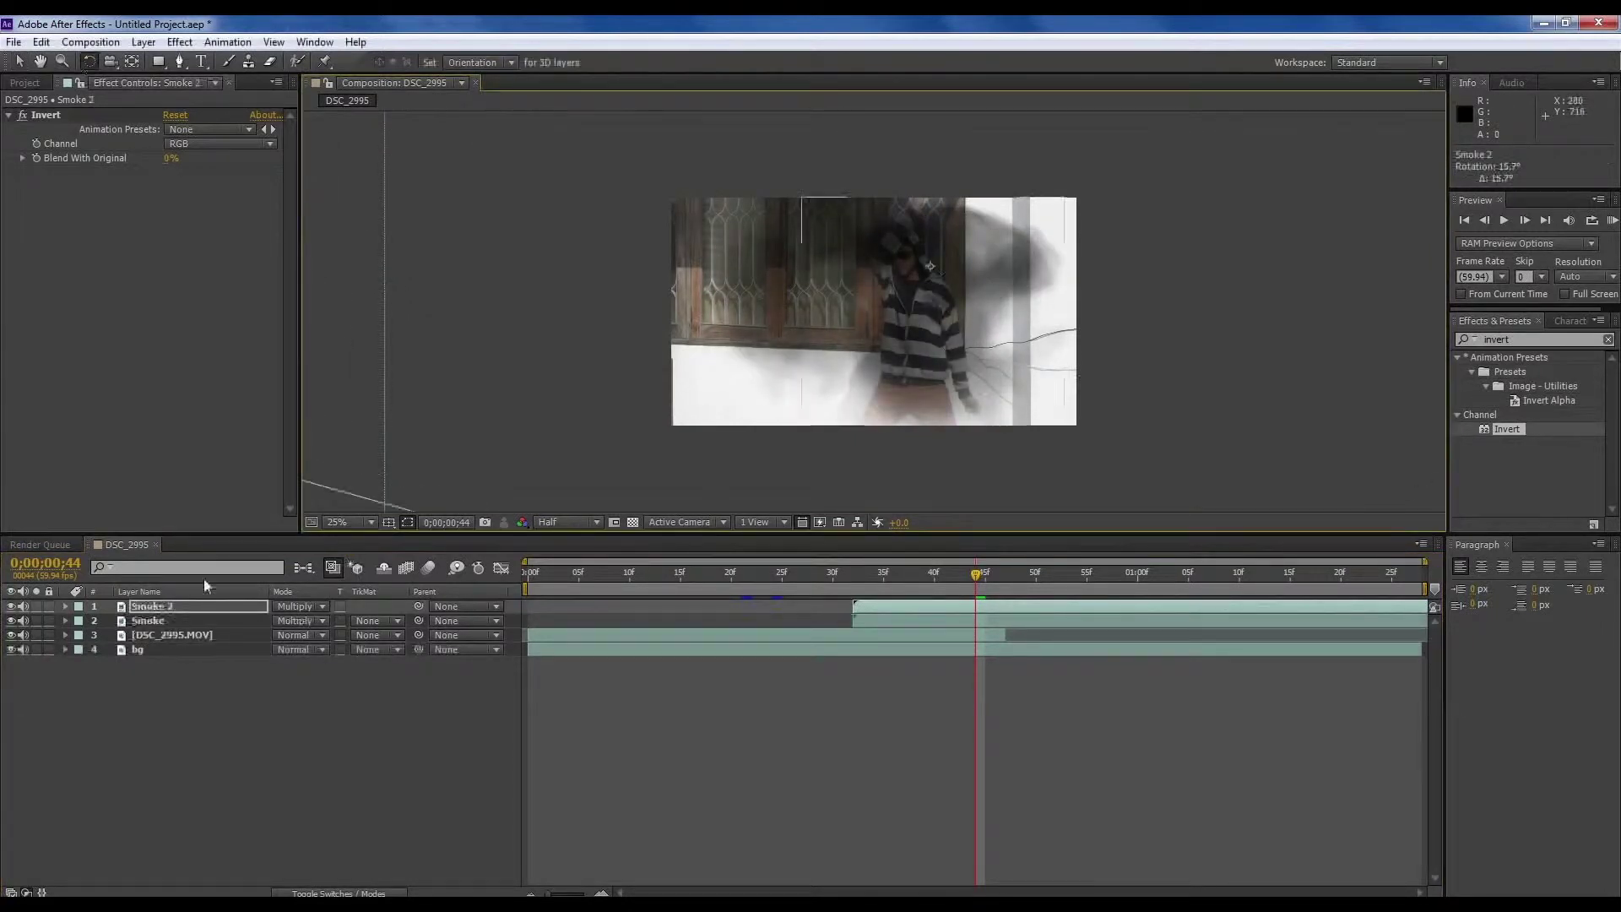
Duplicate Smoke 2, rotate the copy to about 183.4° and move it down over the man and the wall.
{"action": "left_click", "coordinate": [212, 608]}
{"action": "key", "text": "ctrl+d"}
{"action": "left_click_drag", "start_coordinate": [1031, 371], "coordinate": [1010, 469]}
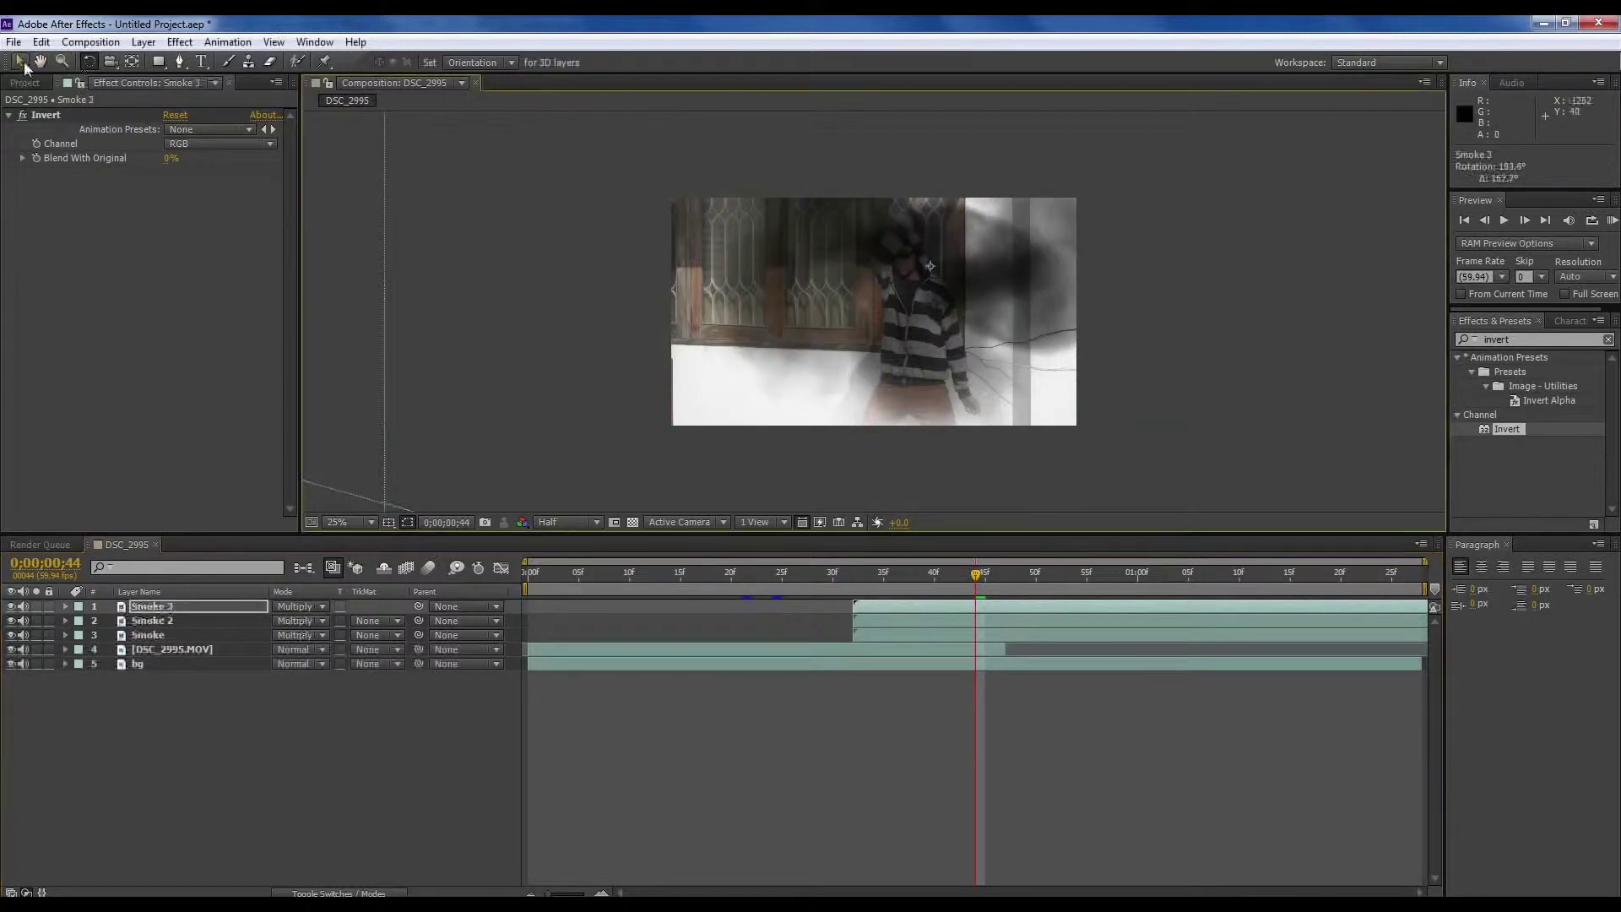
{"action": "left_click", "coordinate": [20, 62]}
{"action": "left_click_drag", "start_coordinate": [914, 293], "coordinate": [794, 417]}
Duplicate Smoke 3, rotate the fourth smoke copy and reposition it to cover the man's body.
{"action": "key", "text": "ctrl+d"}
{"action": "key", "text": "w"}
{"action": "left_click", "coordinate": [19, 62]}
{"action": "left_click_drag", "start_coordinate": [937, 428], "coordinate": [908, 329]}
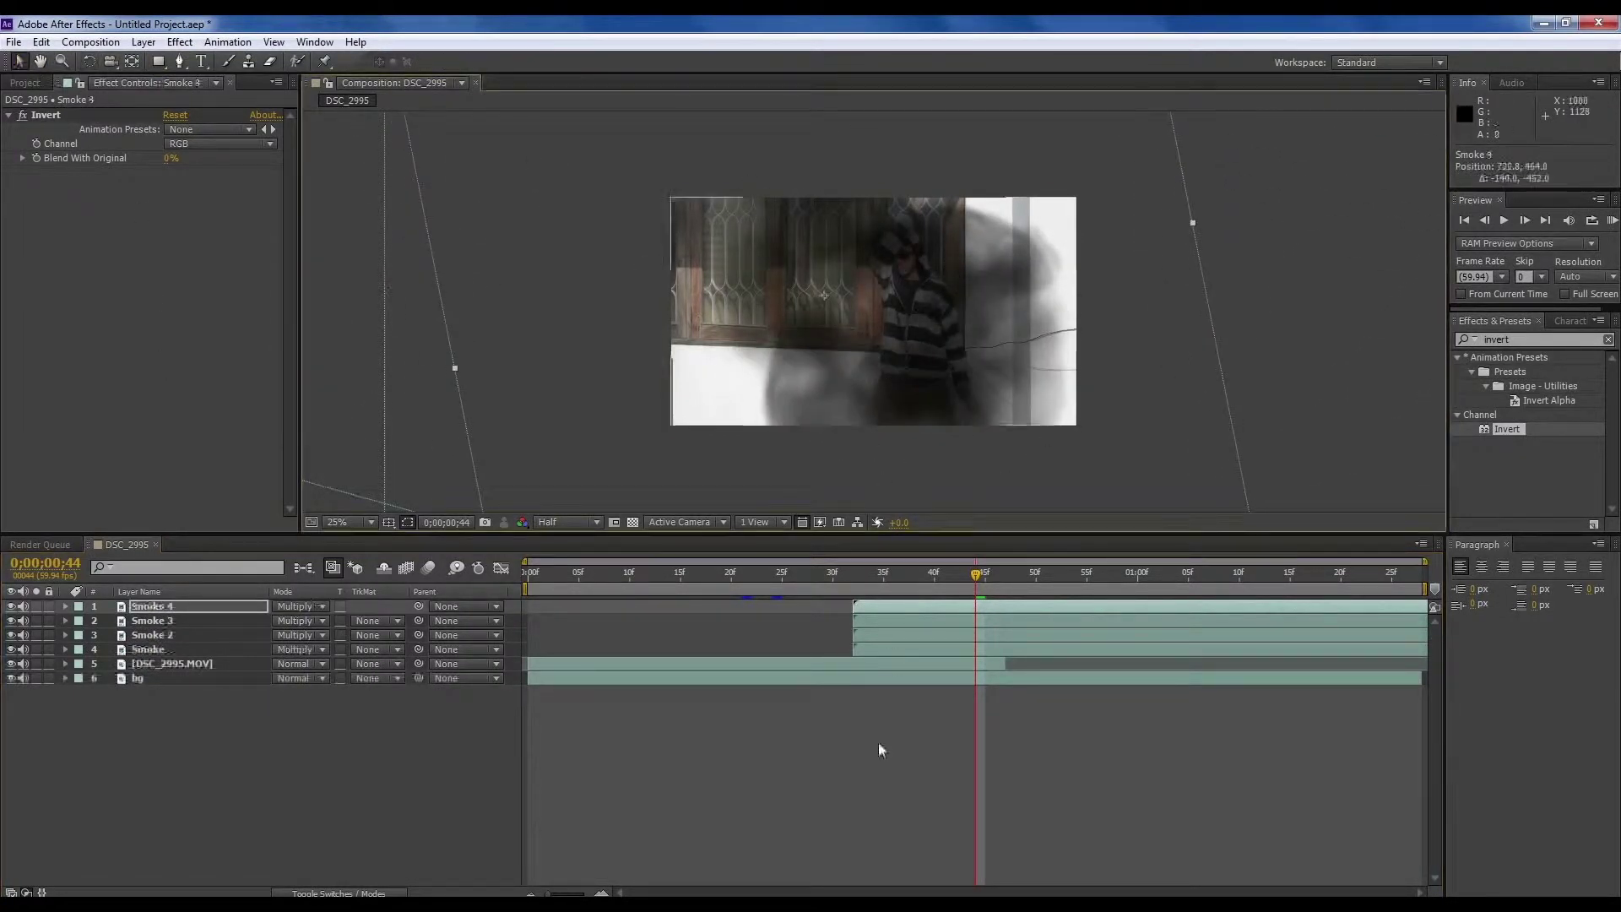
Preview the man's disappearance with all four smoke layers.
{"action": "left_click", "coordinate": [880, 749]}
{"action": "left_click_drag", "start_coordinate": [916, 576], "coordinate": [862, 591]}
{"action": "left_click", "coordinate": [1612, 220]}
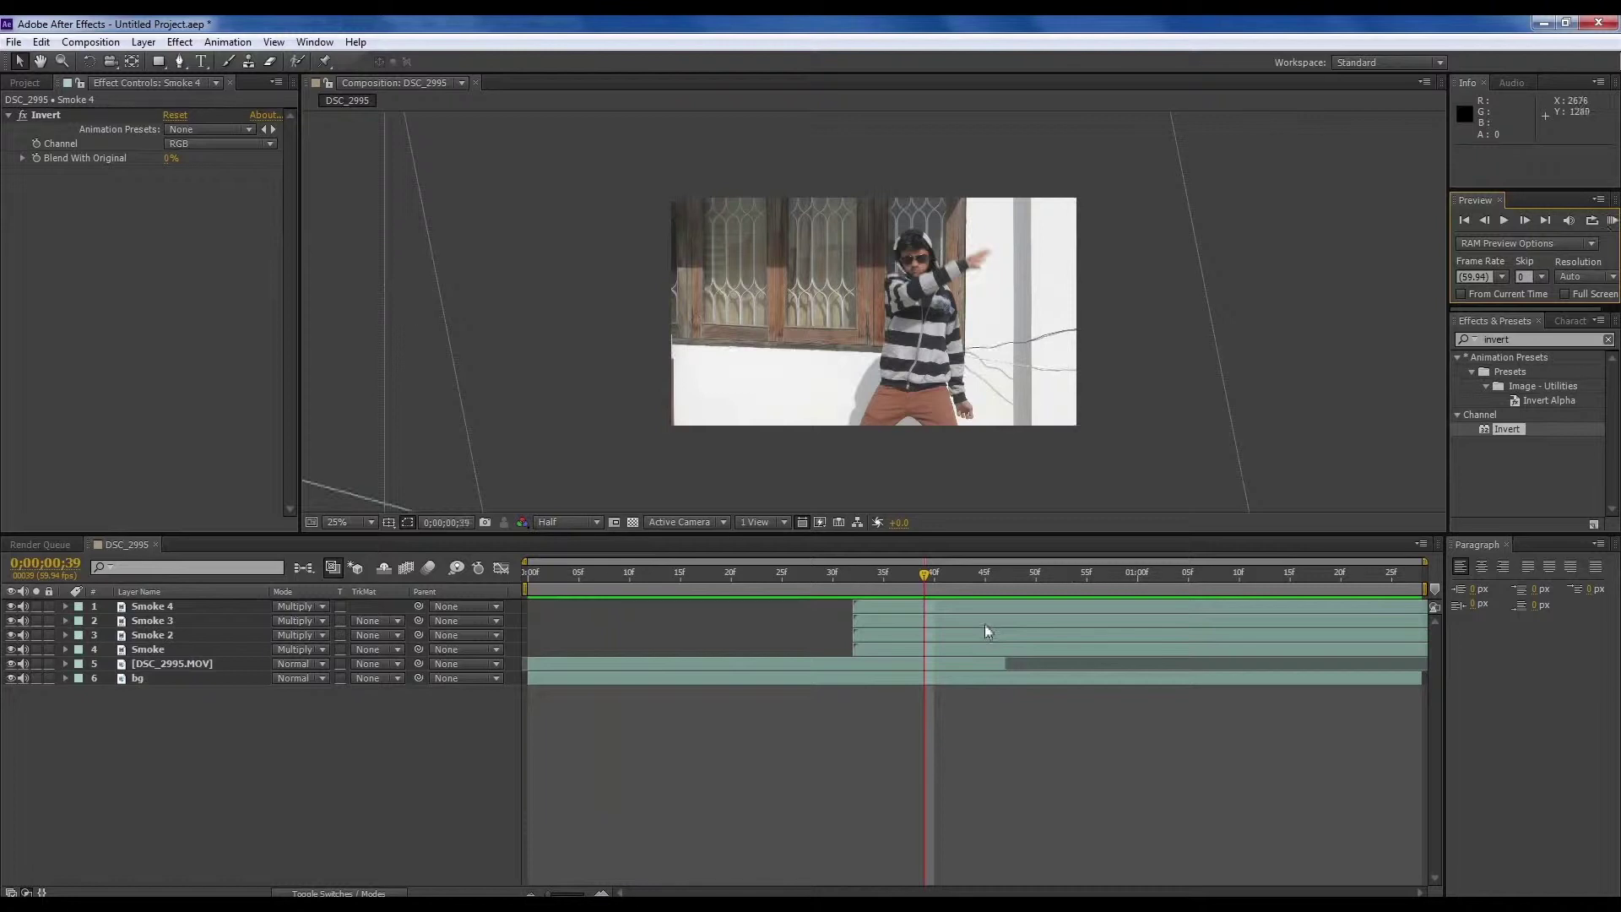
Pre-compose all the smoke, video and bg layers into Pre-comp 1.
{"action": "left_click", "coordinate": [286, 773]}
{"action": "key", "text": "ctrl+a"}
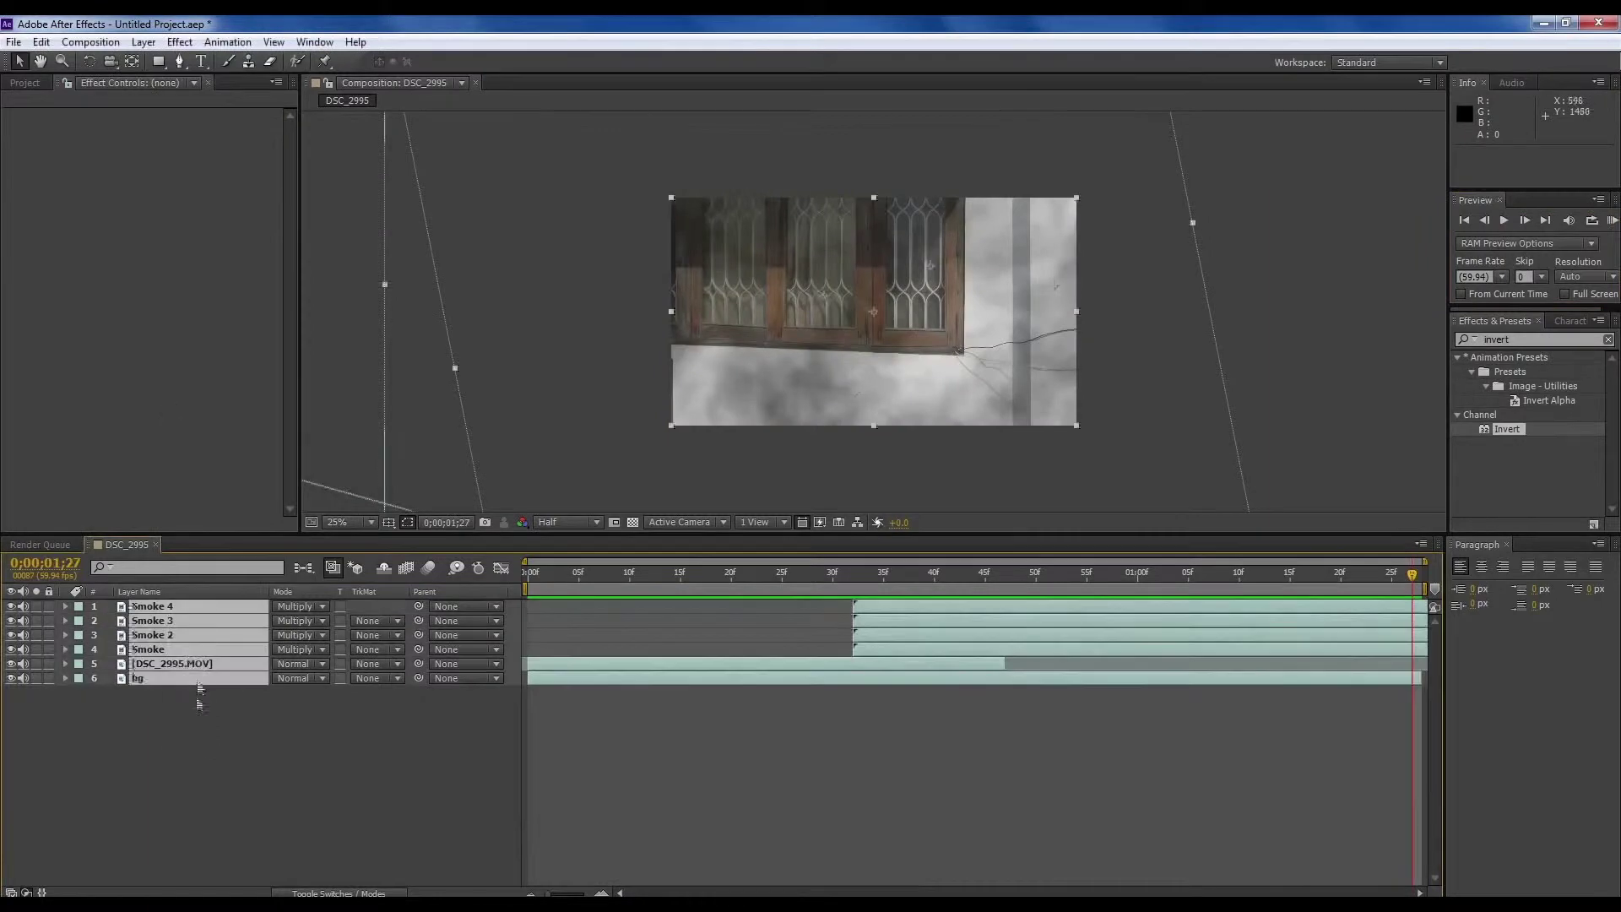
{"action": "right_click", "coordinate": [191, 663]}
{"action": "left_click", "coordinate": [236, 515]}
{"action": "left_click", "coordinate": [834, 541]}
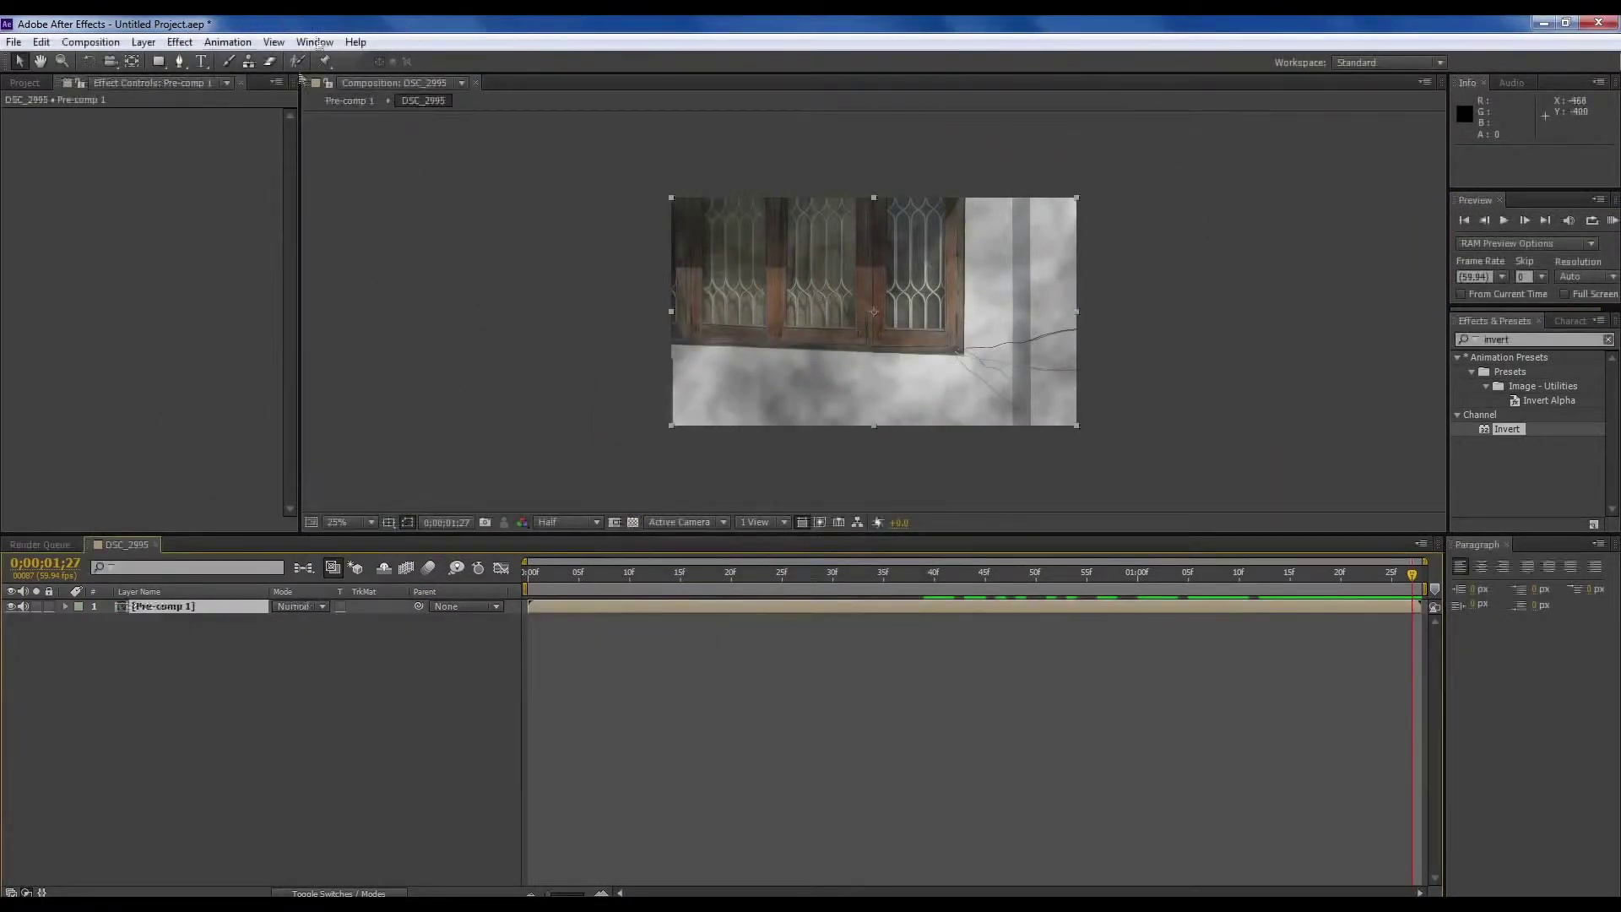
Show the Wiggler and set its Noise Type to Smooth.
{"action": "left_click", "coordinate": [314, 41]}
{"action": "left_click", "coordinate": [337, 384]}
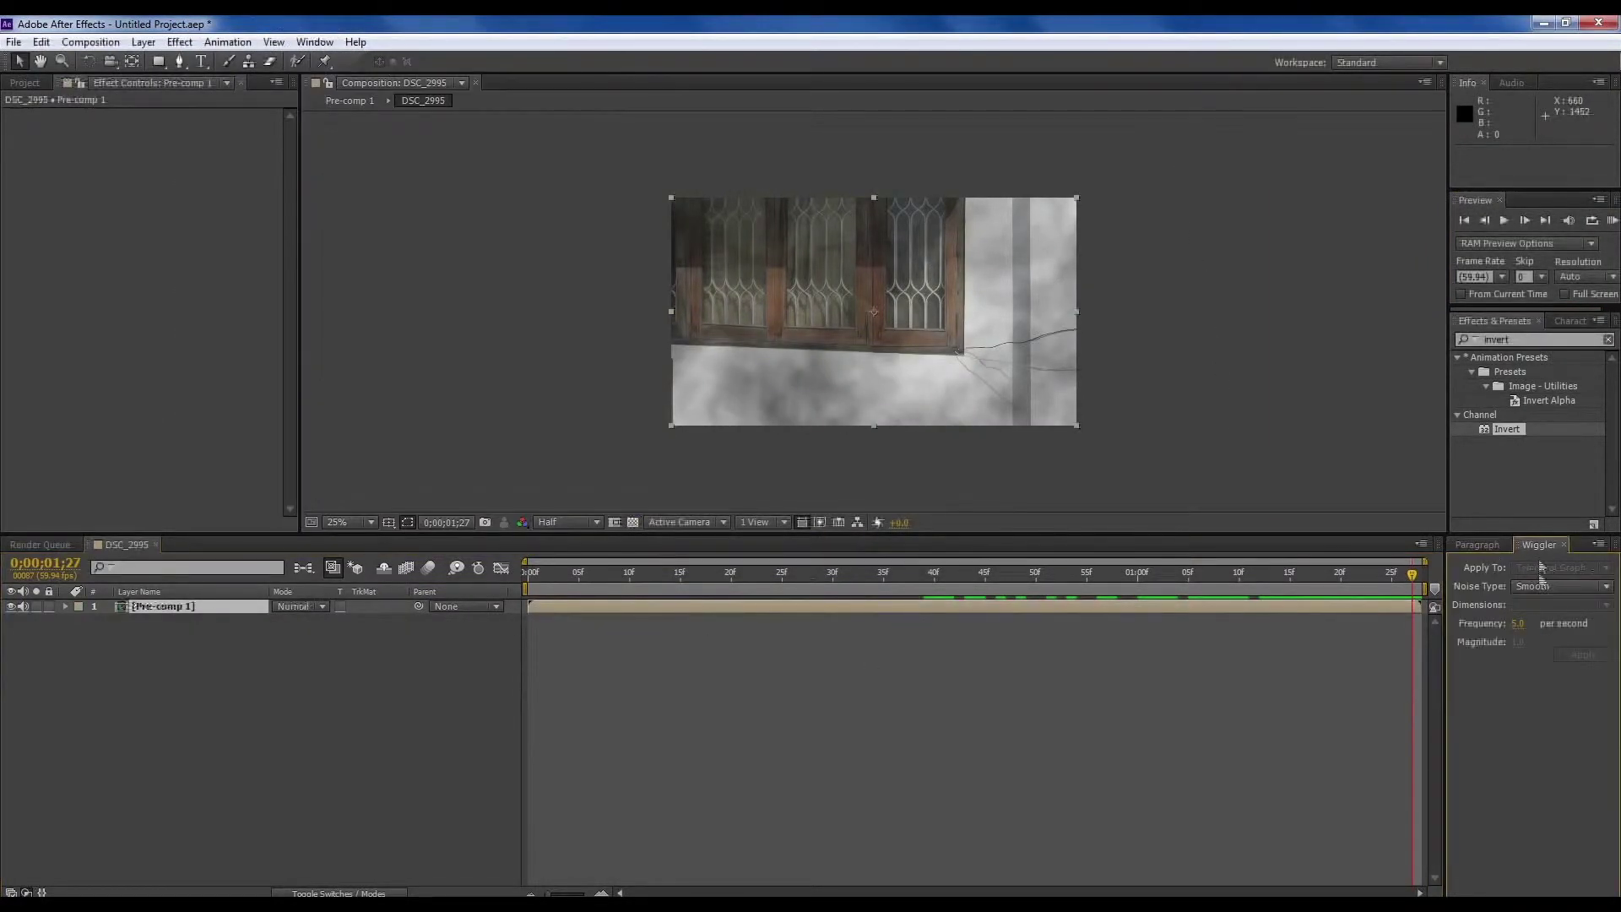
{"action": "left_click", "coordinate": [1560, 586]}
{"action": "left_click", "coordinate": [1557, 608]}
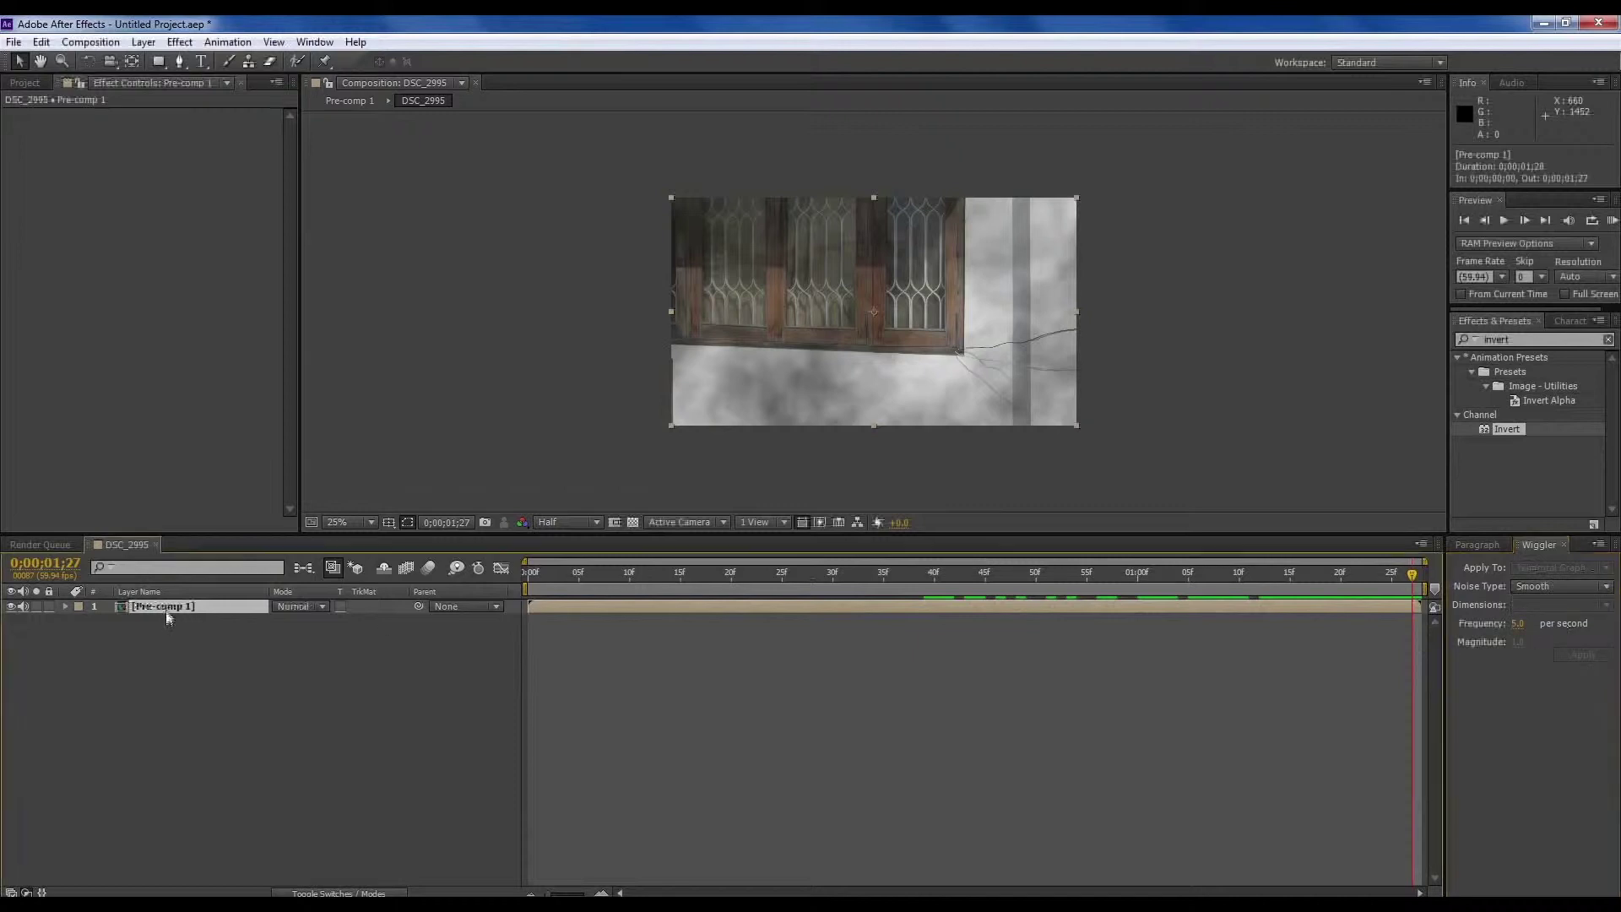
{"action": "key", "text": "ctrl+z"}
{"action": "right_click", "coordinate": [202, 629]}
{"action": "left_click", "coordinate": [253, 764]}
{"action": "left_click", "coordinate": [698, 644]}
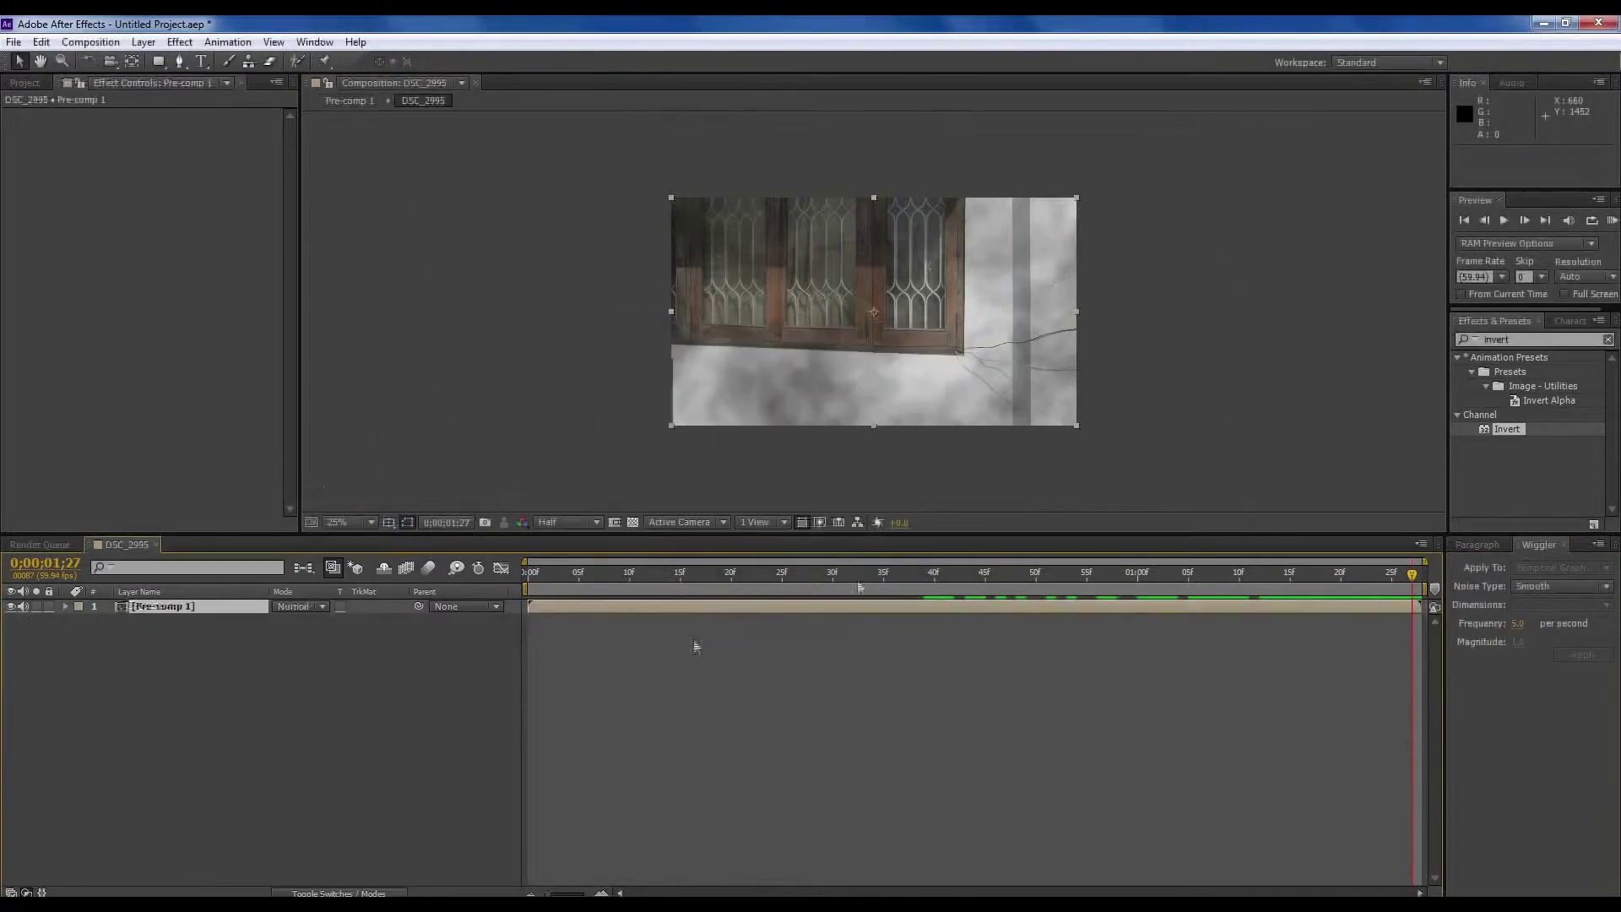
Add Position keyframes to Pre-comp 1 at 0;00;00;42 and 0;00;00;50 and select both.
{"action": "left_click", "coordinate": [184, 616]}
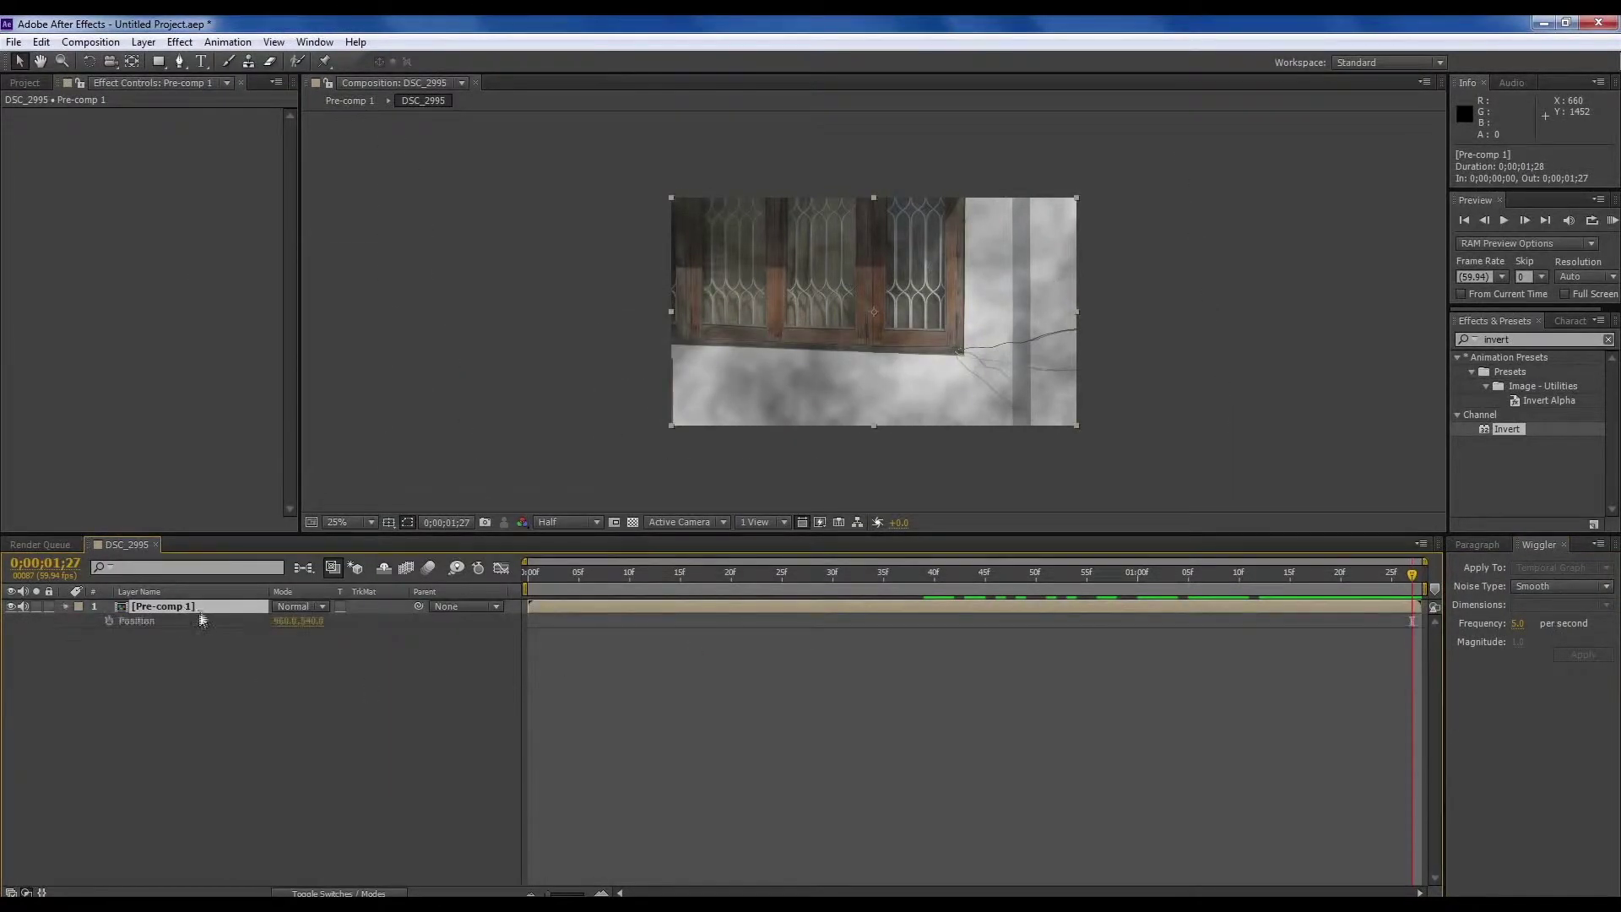
{"action": "left_click_drag", "start_coordinate": [1138, 577], "coordinate": [1036, 574]}
{"action": "left_click", "coordinate": [108, 620]}
{"action": "left_click", "coordinate": [23, 620]}
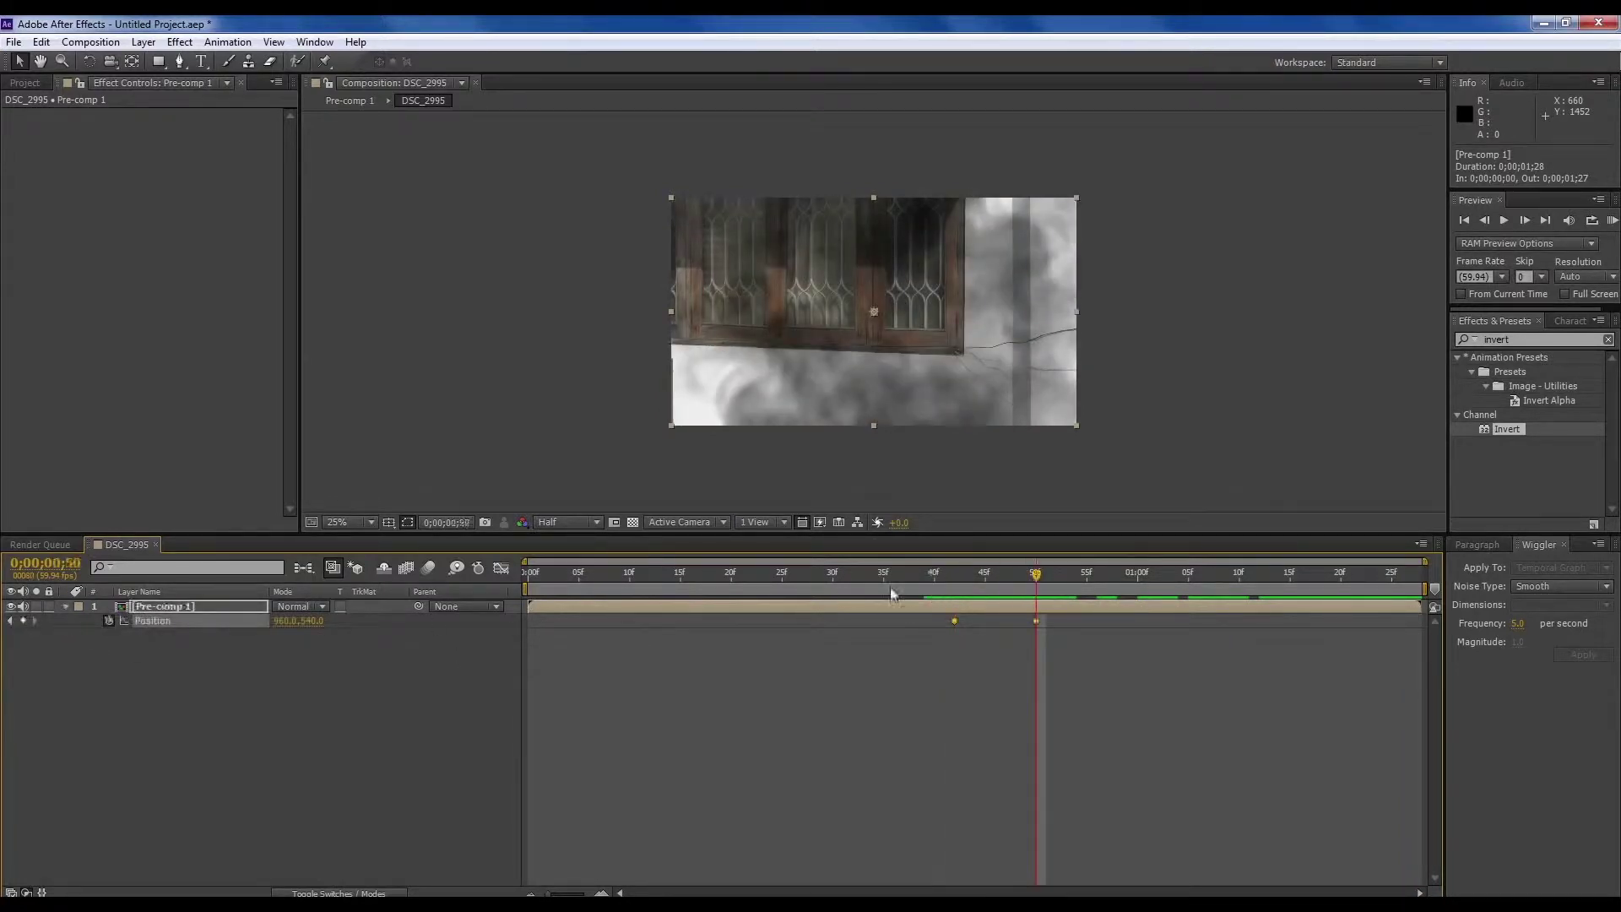
{"action": "left_click_drag", "start_coordinate": [909, 654], "coordinate": [1092, 616]}
Apply the Wiggler to both Position keyframes with a Frequency of 19 per second and an increased Magnitude, and check the shake.
{"action": "left_click", "coordinate": [1517, 623]}
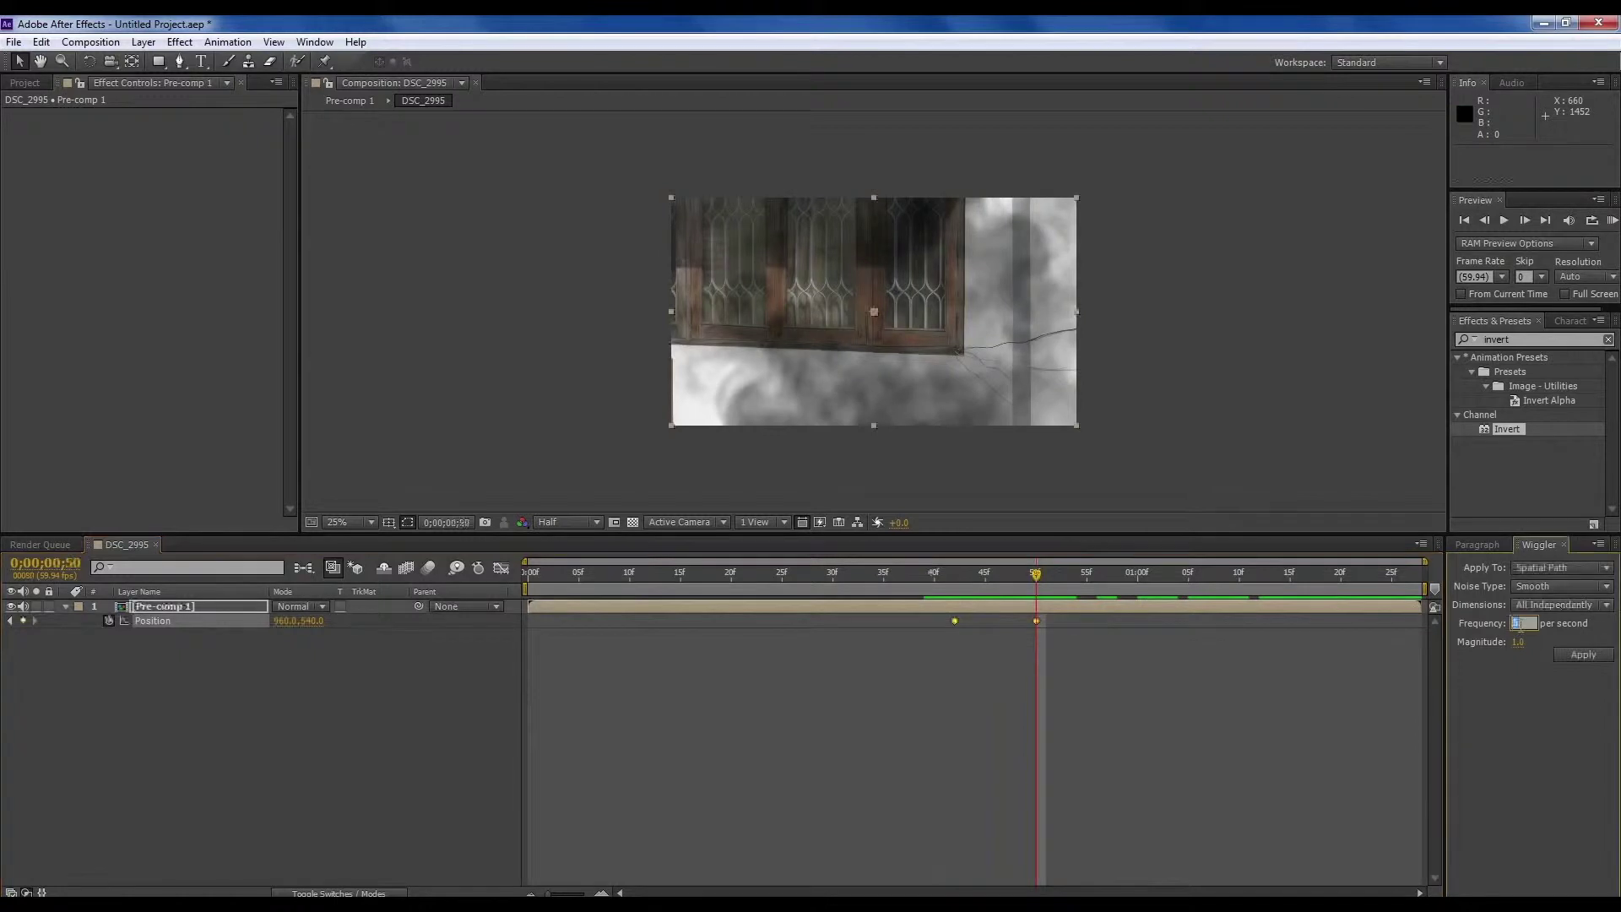
{"action": "type", "text": "19"}
{"action": "left_click", "coordinate": [1182, 676]}
{"action": "mouse_move", "coordinate": [952, 576]}
{"action": "left_mouse_down"}
{"action": "mouse_move", "coordinate": [913, 574]}
{"action": "mouse_move", "coordinate": [1031, 586]}
{"action": "mouse_move", "coordinate": [954, 583]}
{"action": "left_mouse_up"}
{"action": "scroll", "coordinate": [878, 422], "scroll_direction": "up", "scroll_amount": 3}
{"action": "scroll", "coordinate": [878, 427], "scroll_direction": "down", "scroll_amount": 1}
{"action": "left_click", "coordinate": [347, 523]}
{"action": "left_click", "coordinate": [379, 560]}
{"action": "left_click_drag", "start_coordinate": [923, 644], "coordinate": [1093, 618]}
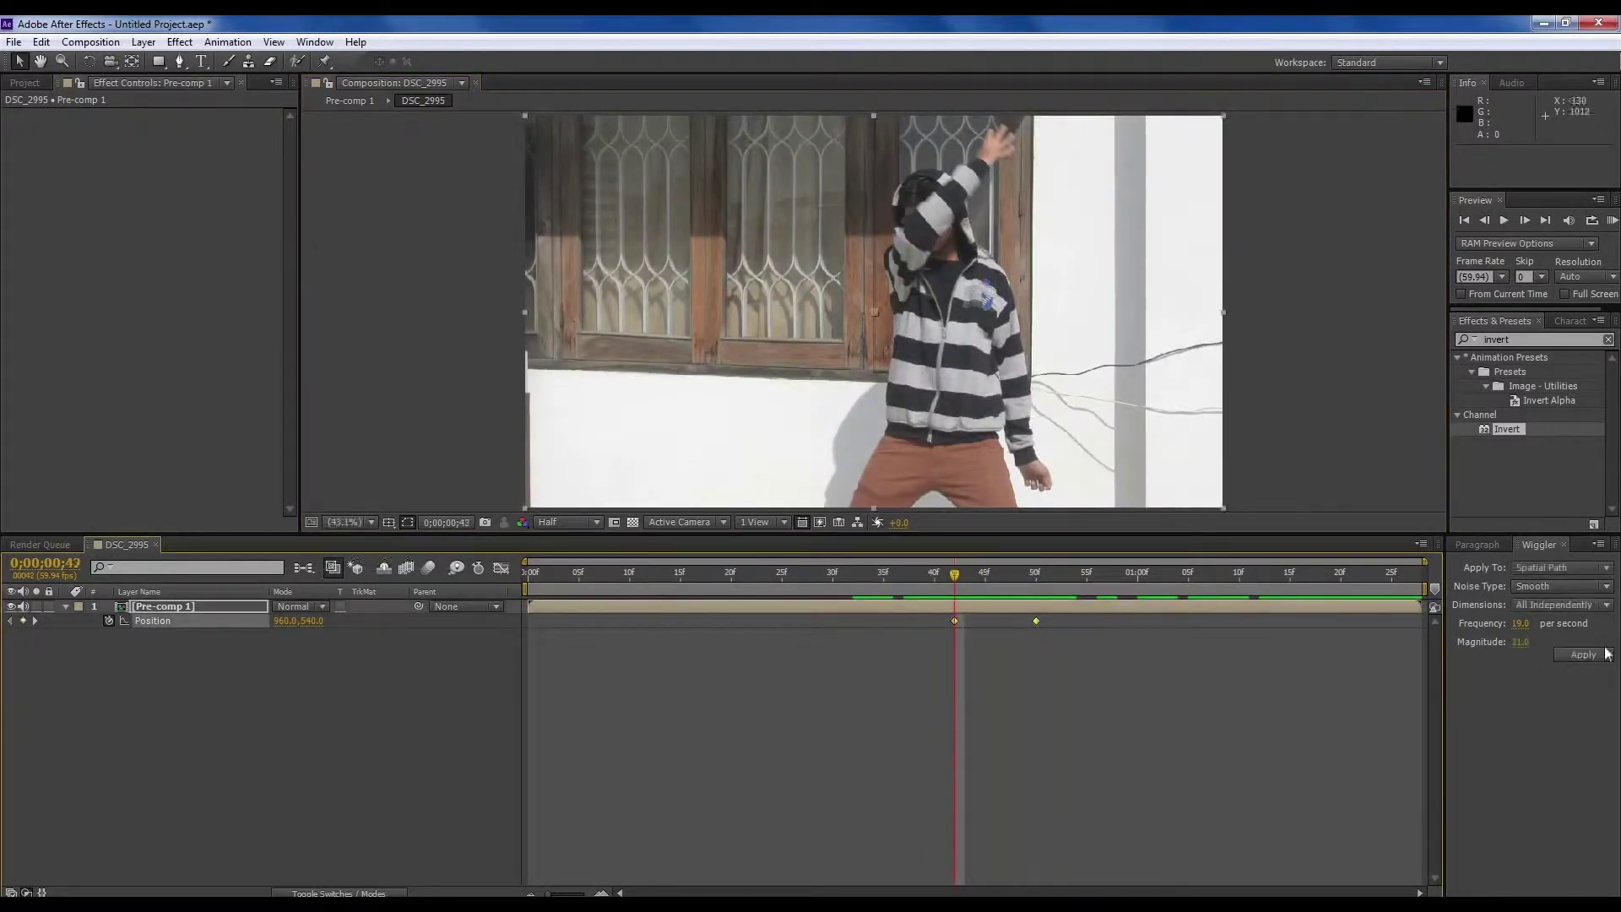
{"action": "left_click", "coordinate": [1583, 654]}
{"action": "left_click_drag", "start_coordinate": [916, 572], "coordinate": [964, 579]}
Apply the Motion Tile effect to the Pre-comp 1 layer.
{"action": "left_click", "coordinate": [338, 676]}
{"action": "left_click", "coordinate": [187, 608]}
{"action": "key", "text": "u"}
{"action": "left_click_drag", "start_coordinate": [1520, 339], "coordinate": [1264, 361]}
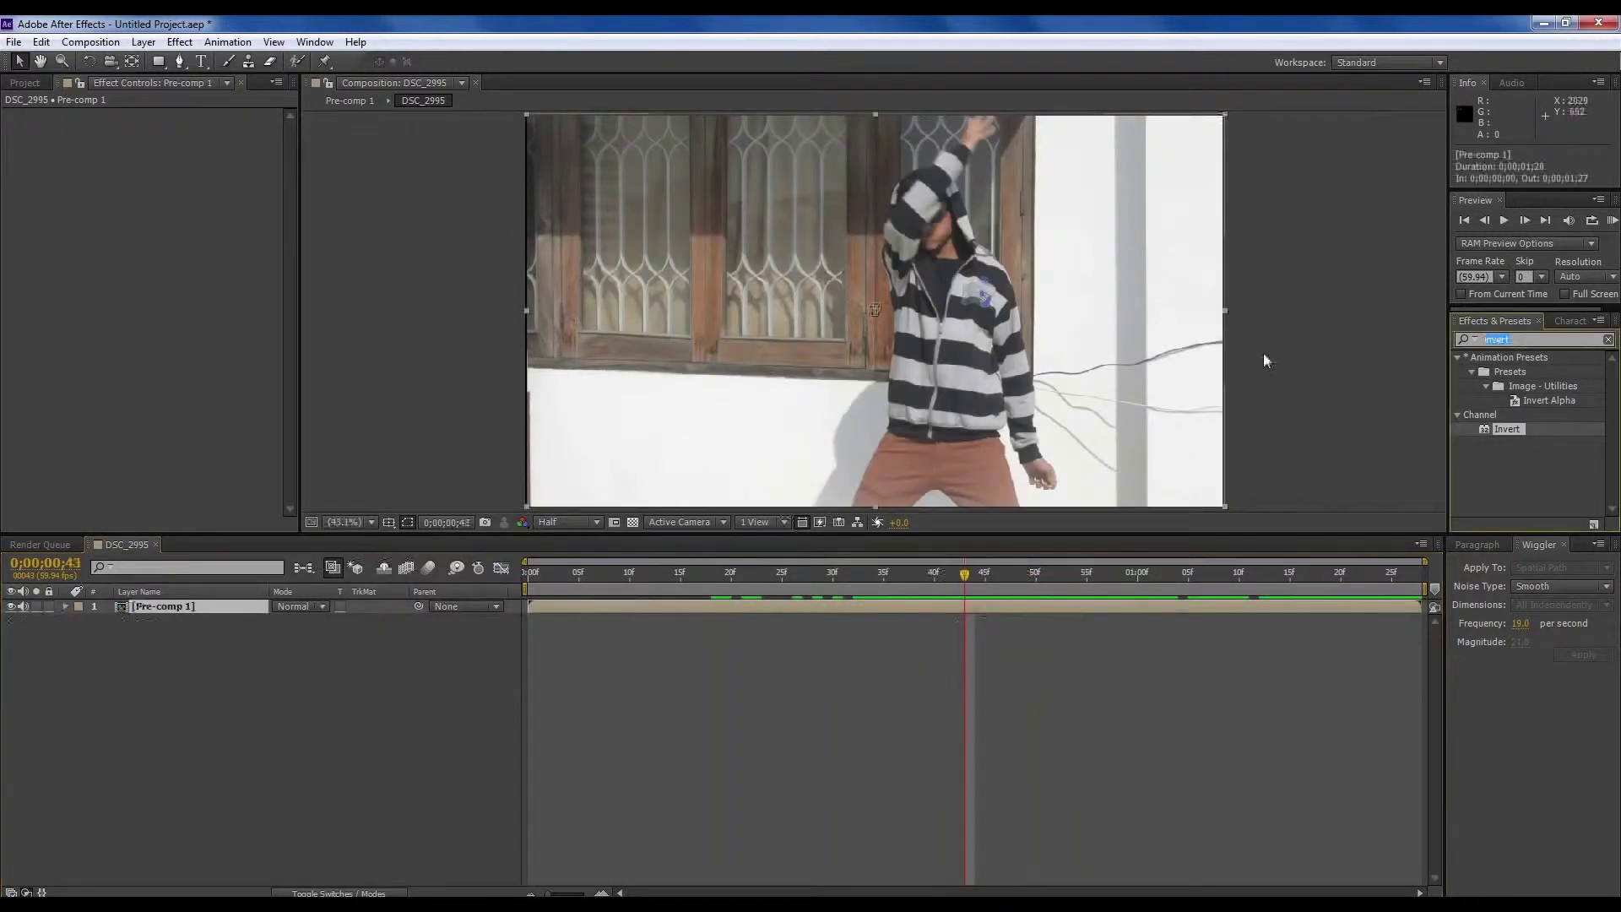
{"action": "type", "text": "motion til"}
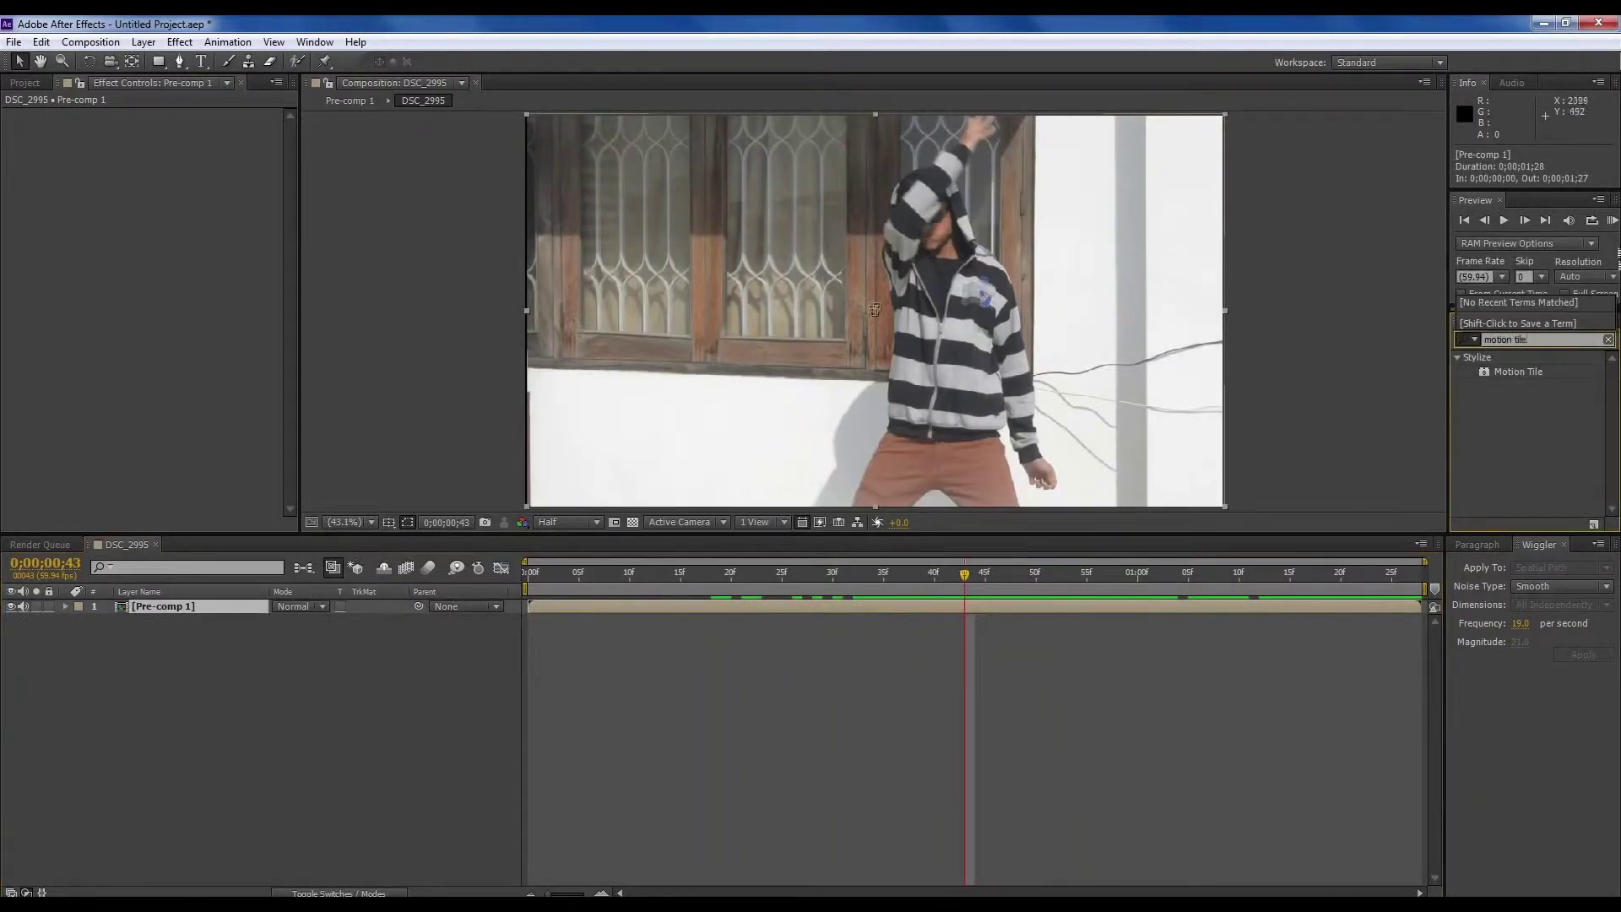
{"action": "double_click", "coordinate": [1518, 371]}
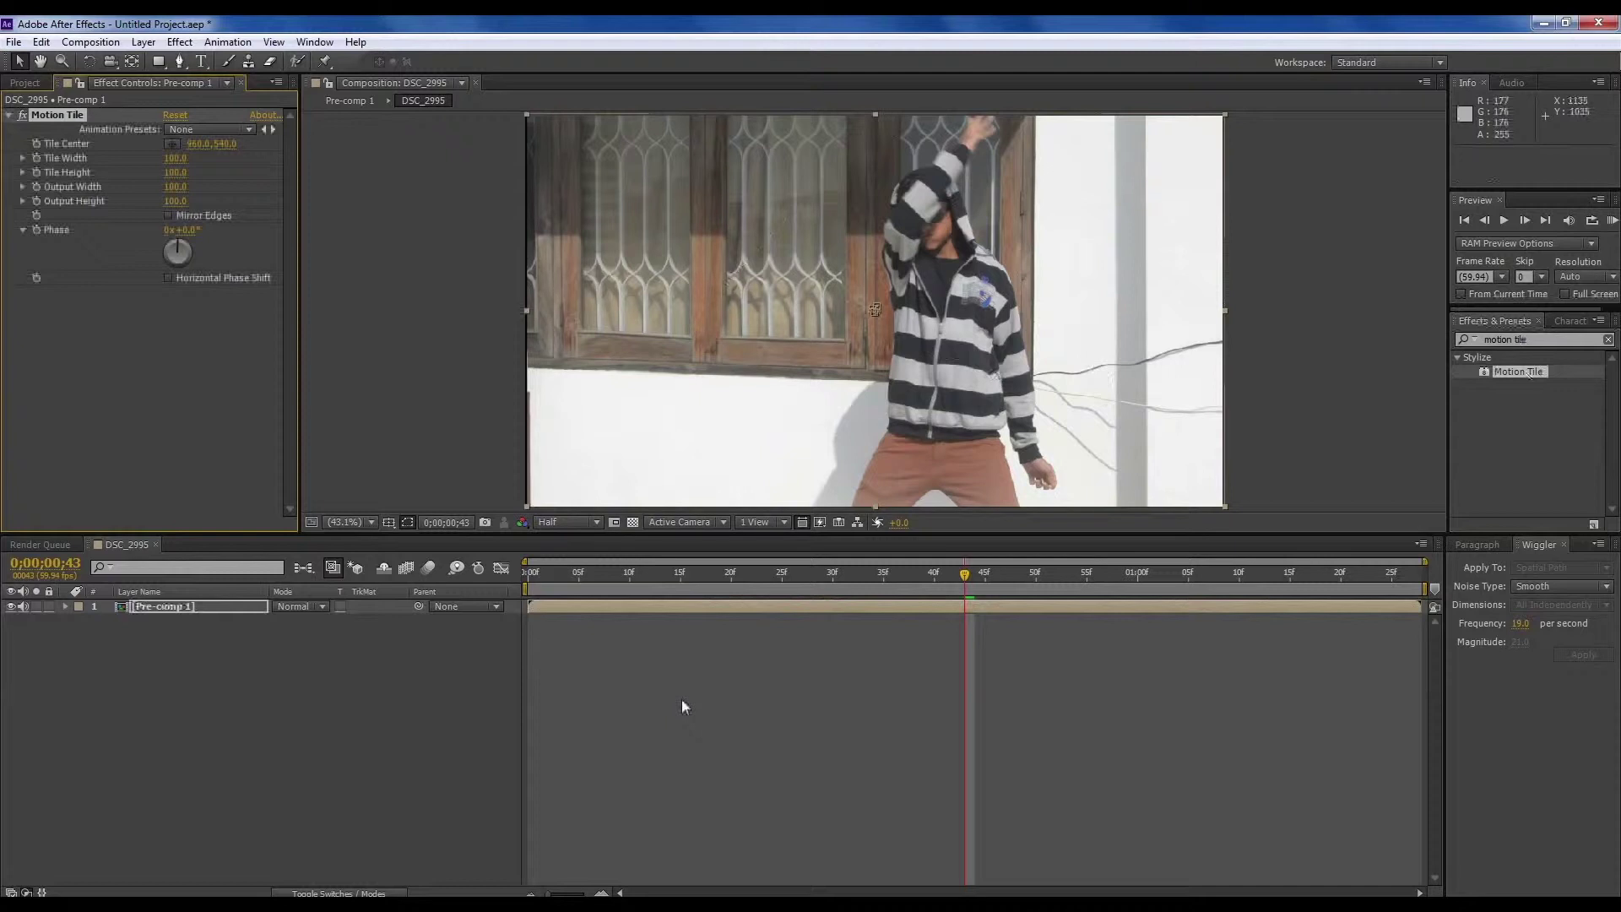
Enable Mirror Edges in Motion Tile, set Output Height to 1760, and check the shaking frame's edges.
{"action": "left_click_drag", "start_coordinate": [965, 573], "coordinate": [986, 572]}
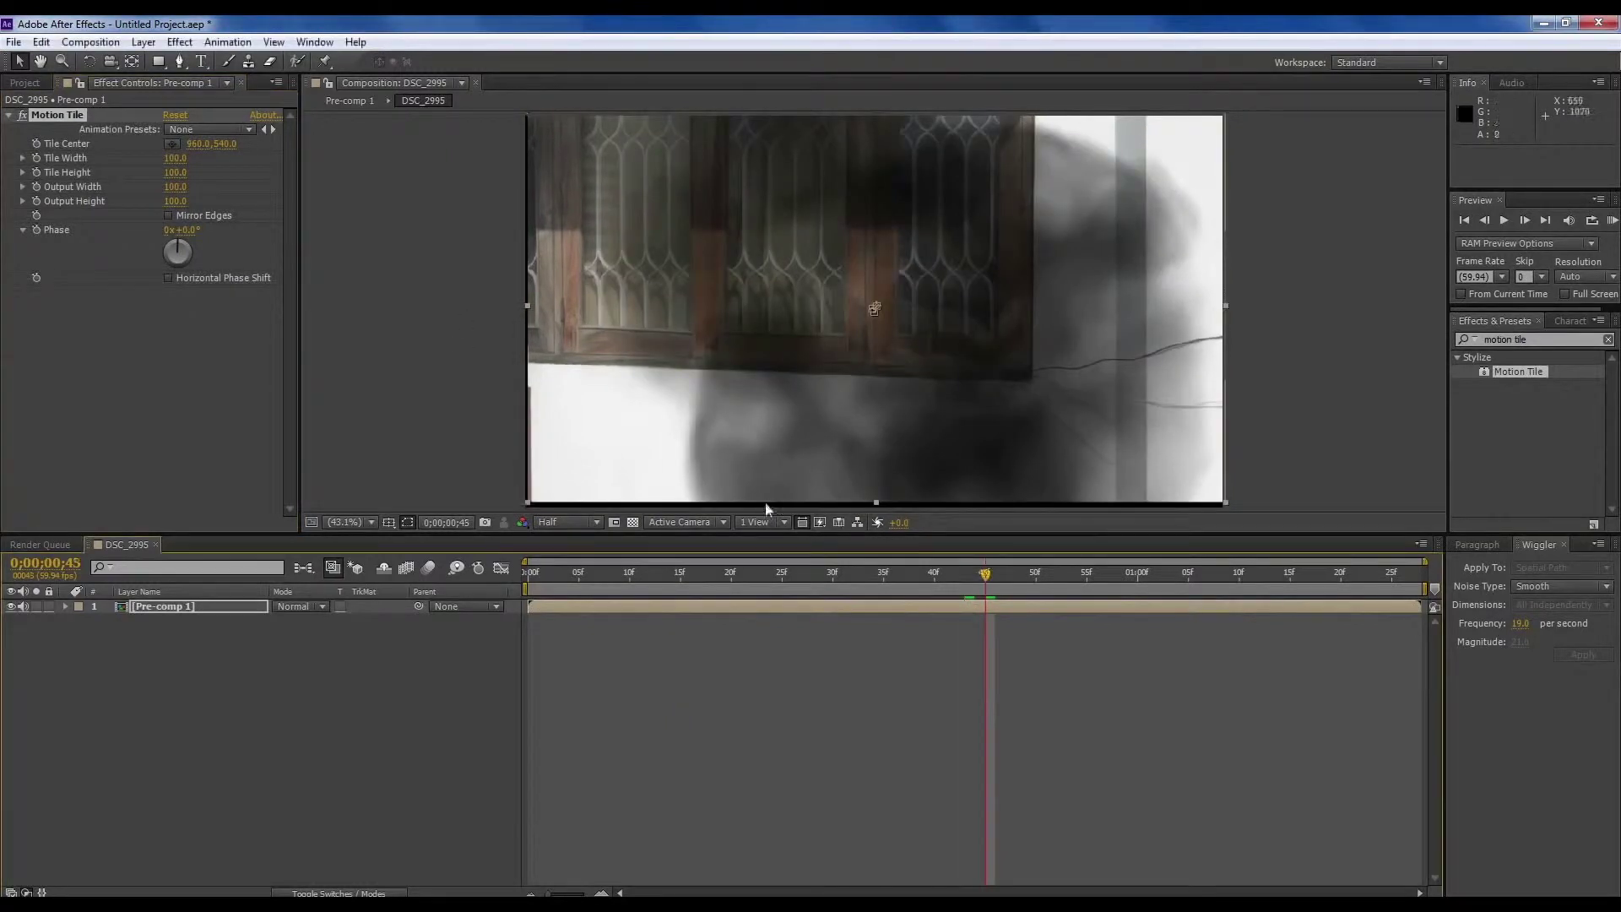
{"action": "left_click", "coordinate": [169, 216]}
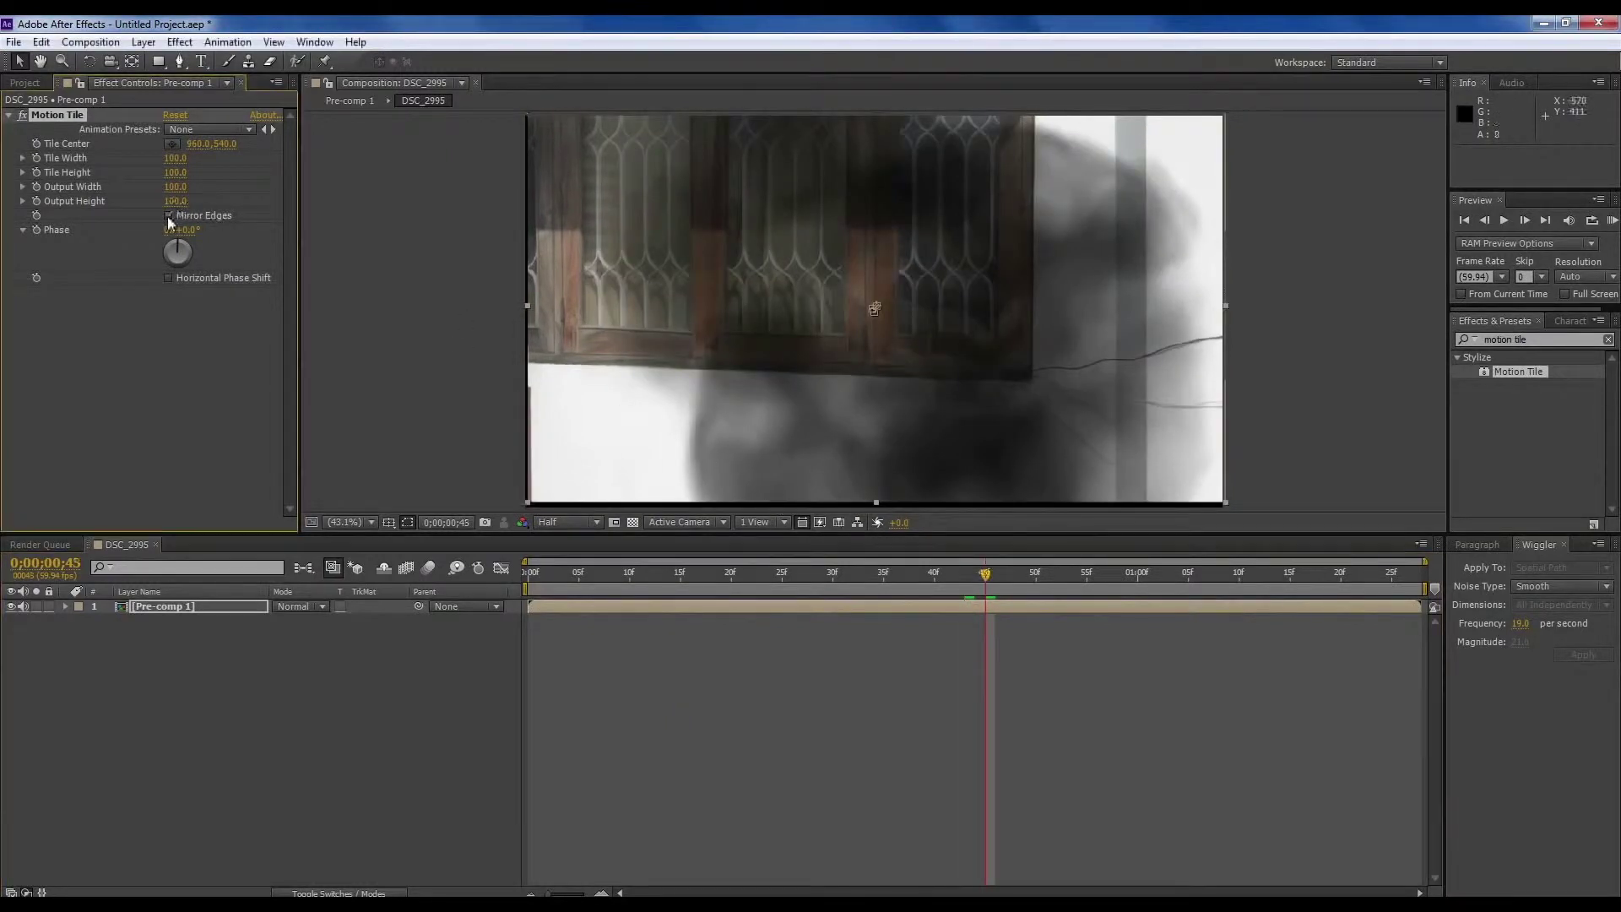
{"action": "left_click_drag", "start_coordinate": [973, 580], "coordinate": [996, 580]}
{"action": "left_click", "coordinate": [169, 278]}
{"action": "left_click", "coordinate": [169, 278]}
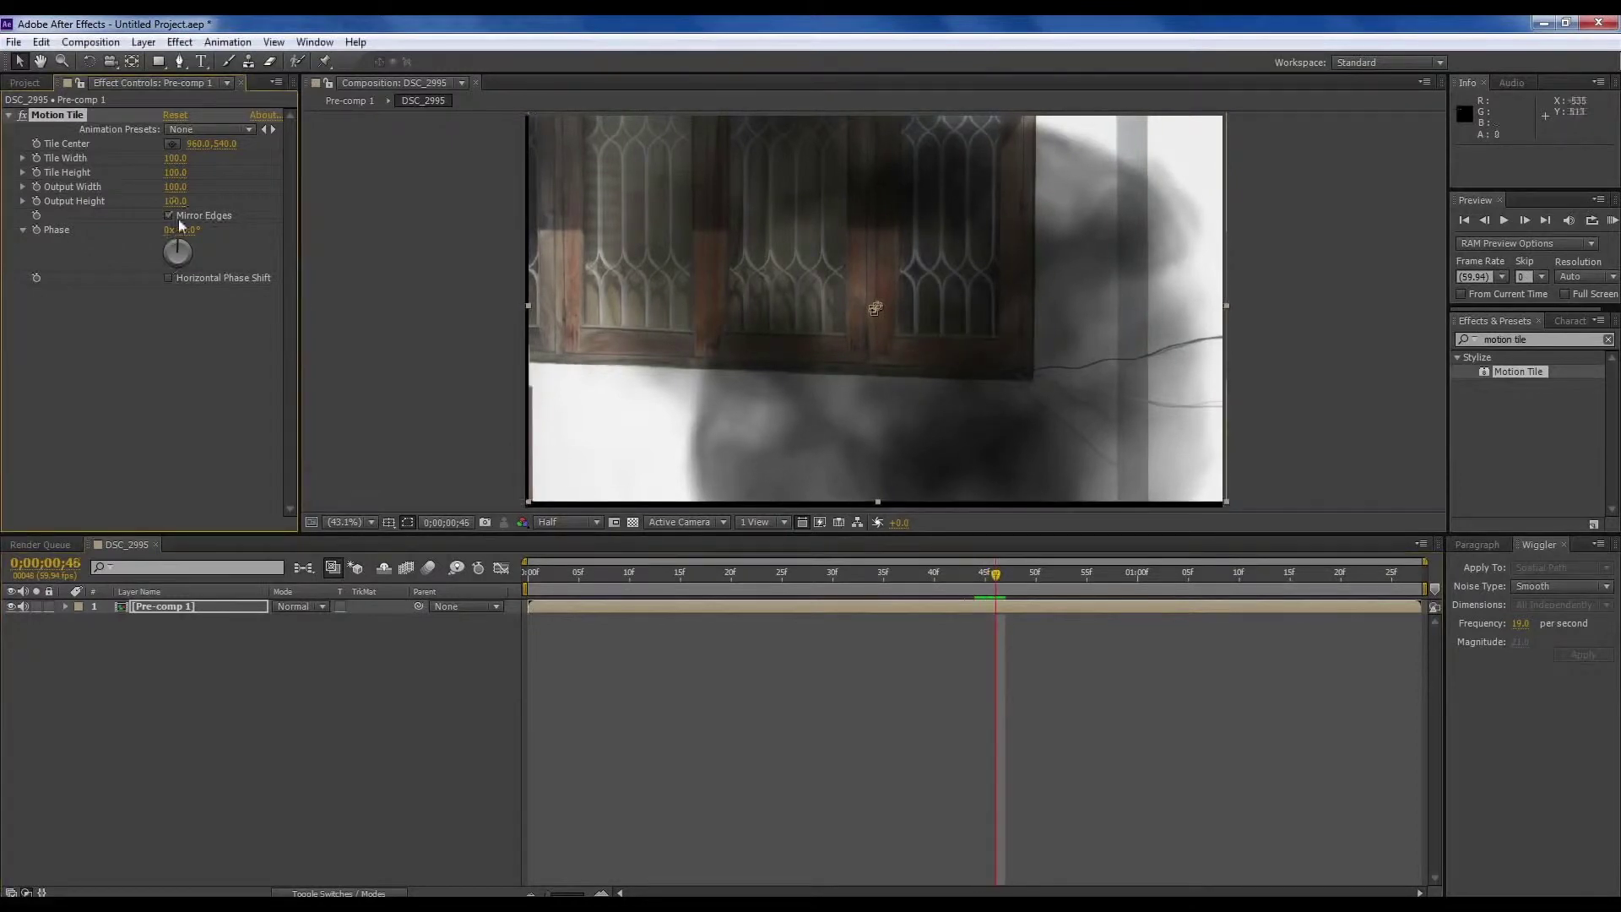
{"action": "left_click_drag", "start_coordinate": [175, 158], "coordinate": [331, 189]}
{"action": "left_click_drag", "start_coordinate": [180, 201], "coordinate": [309, 213]}
{"action": "left_click_drag", "start_coordinate": [997, 580], "coordinate": [1145, 575]}
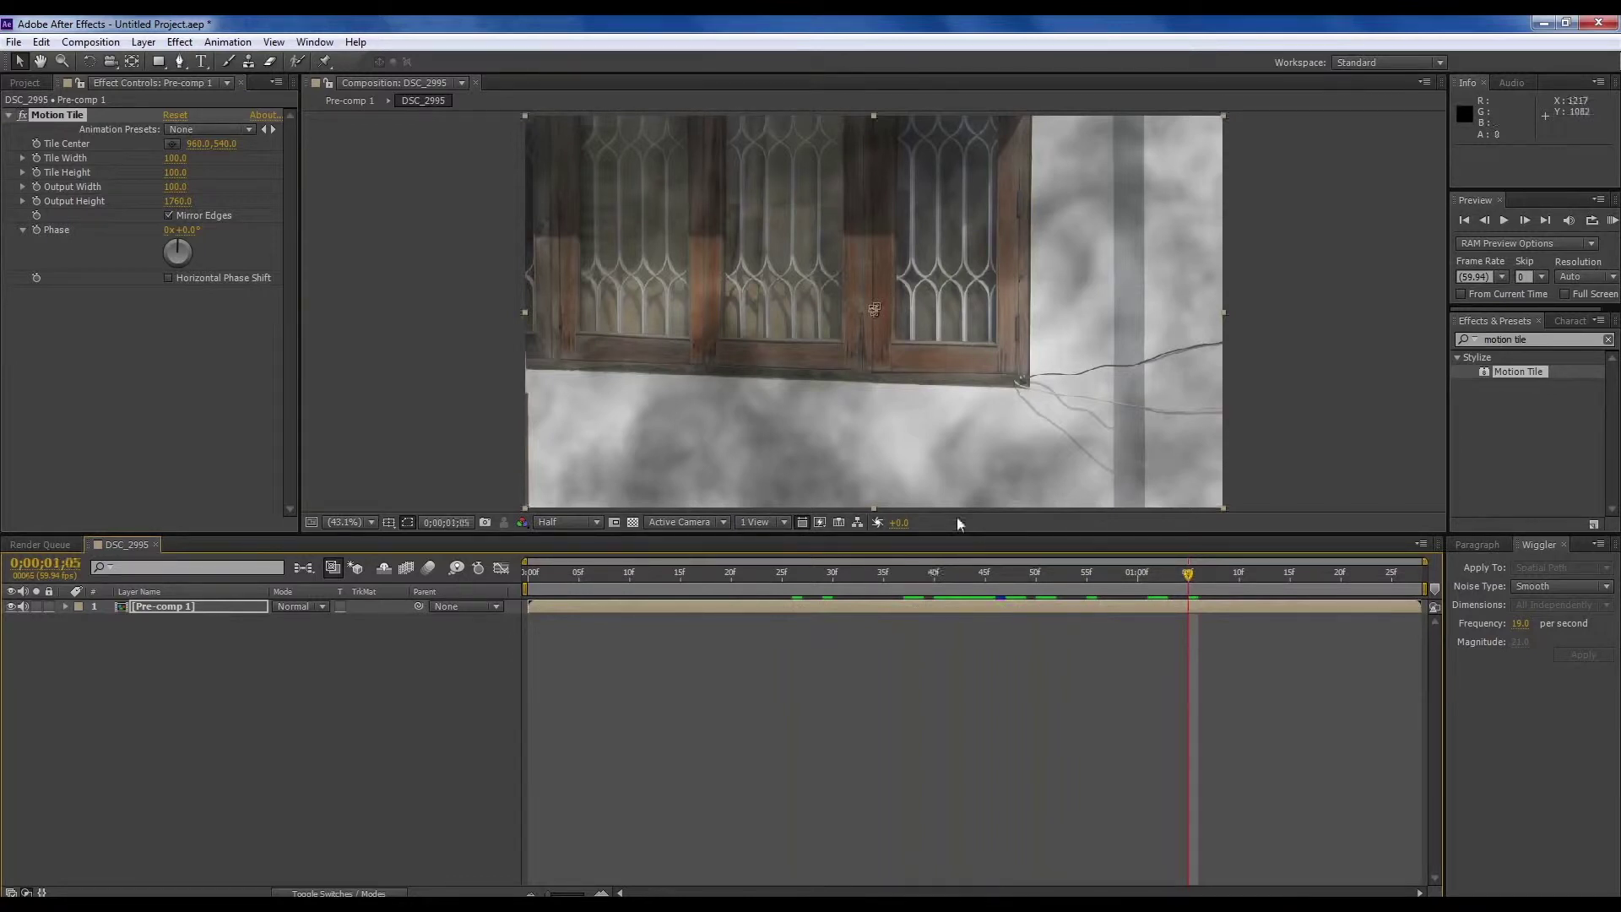
Add a new adjustment layer above Pre-comp 1.
{"action": "left_click", "coordinate": [199, 667]}
{"action": "right_click", "coordinate": [199, 667]}
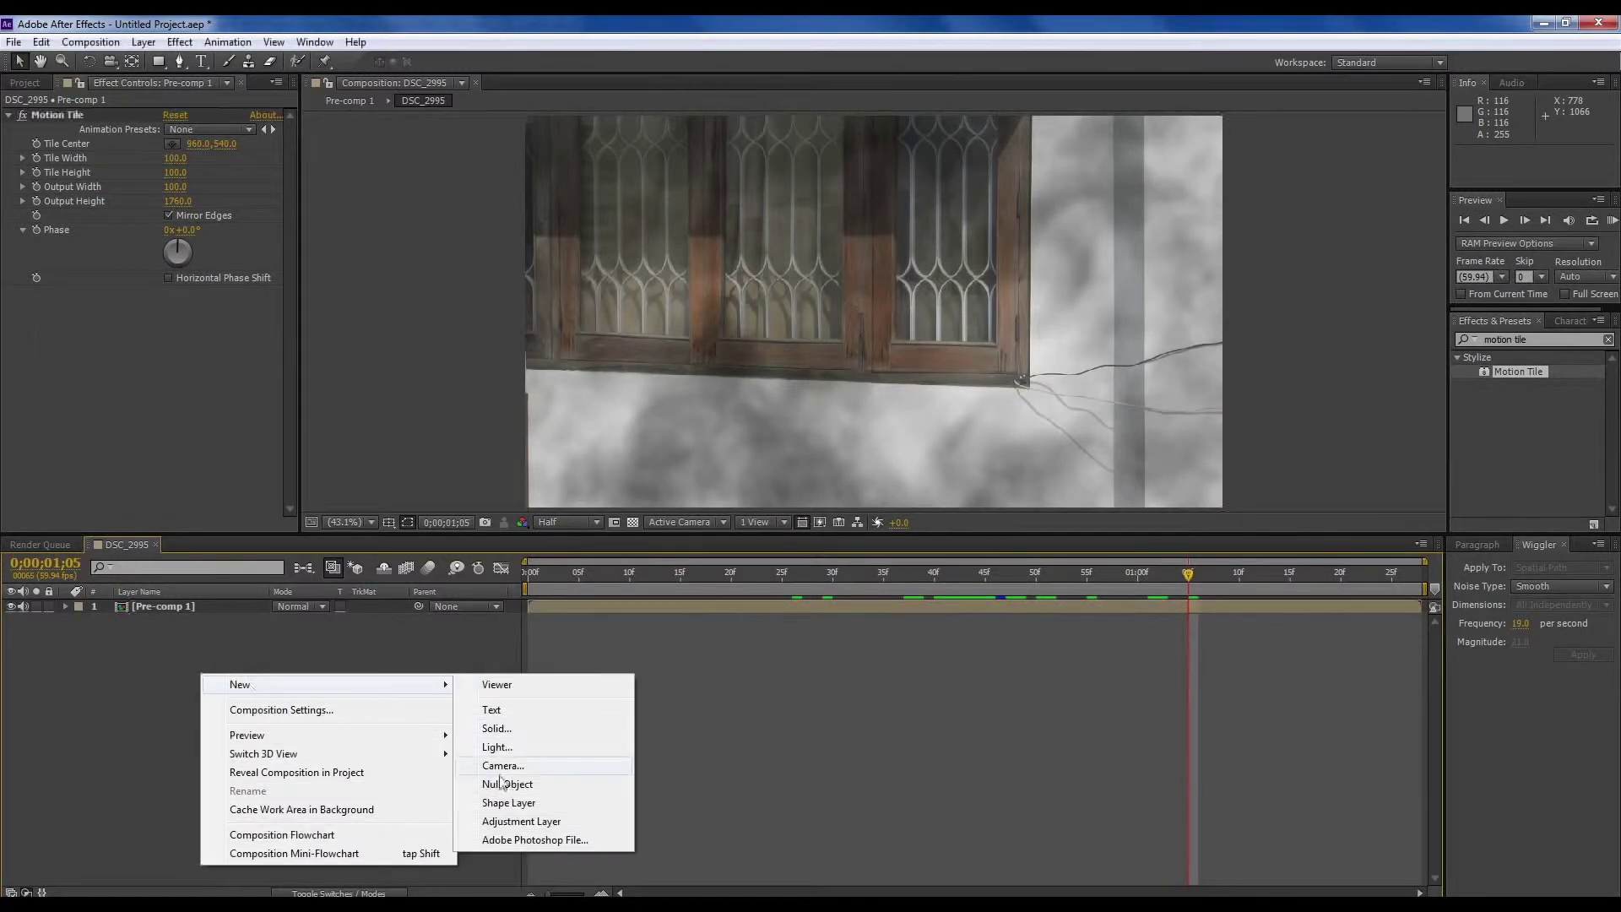
{"action": "left_click", "coordinate": [557, 802]}
Apply Radial Blur to the adjustment layer and set its Type to Zoom.
{"action": "left_click", "coordinate": [1564, 339]}
{"action": "type", "text": "ra"}
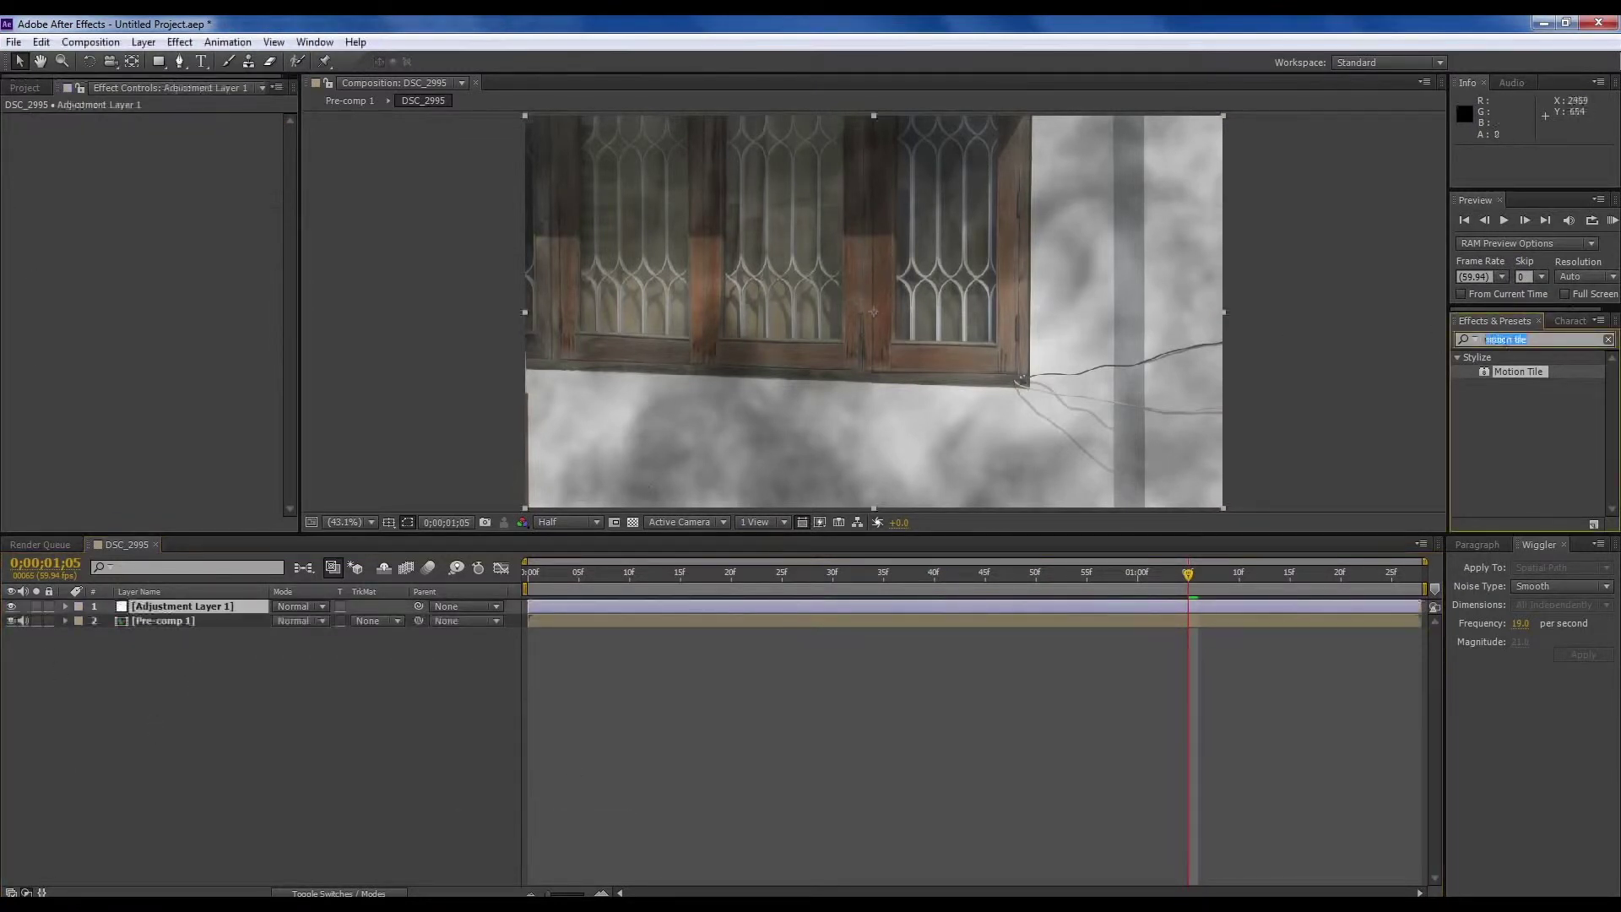
{"action": "type", "text": "diul"}
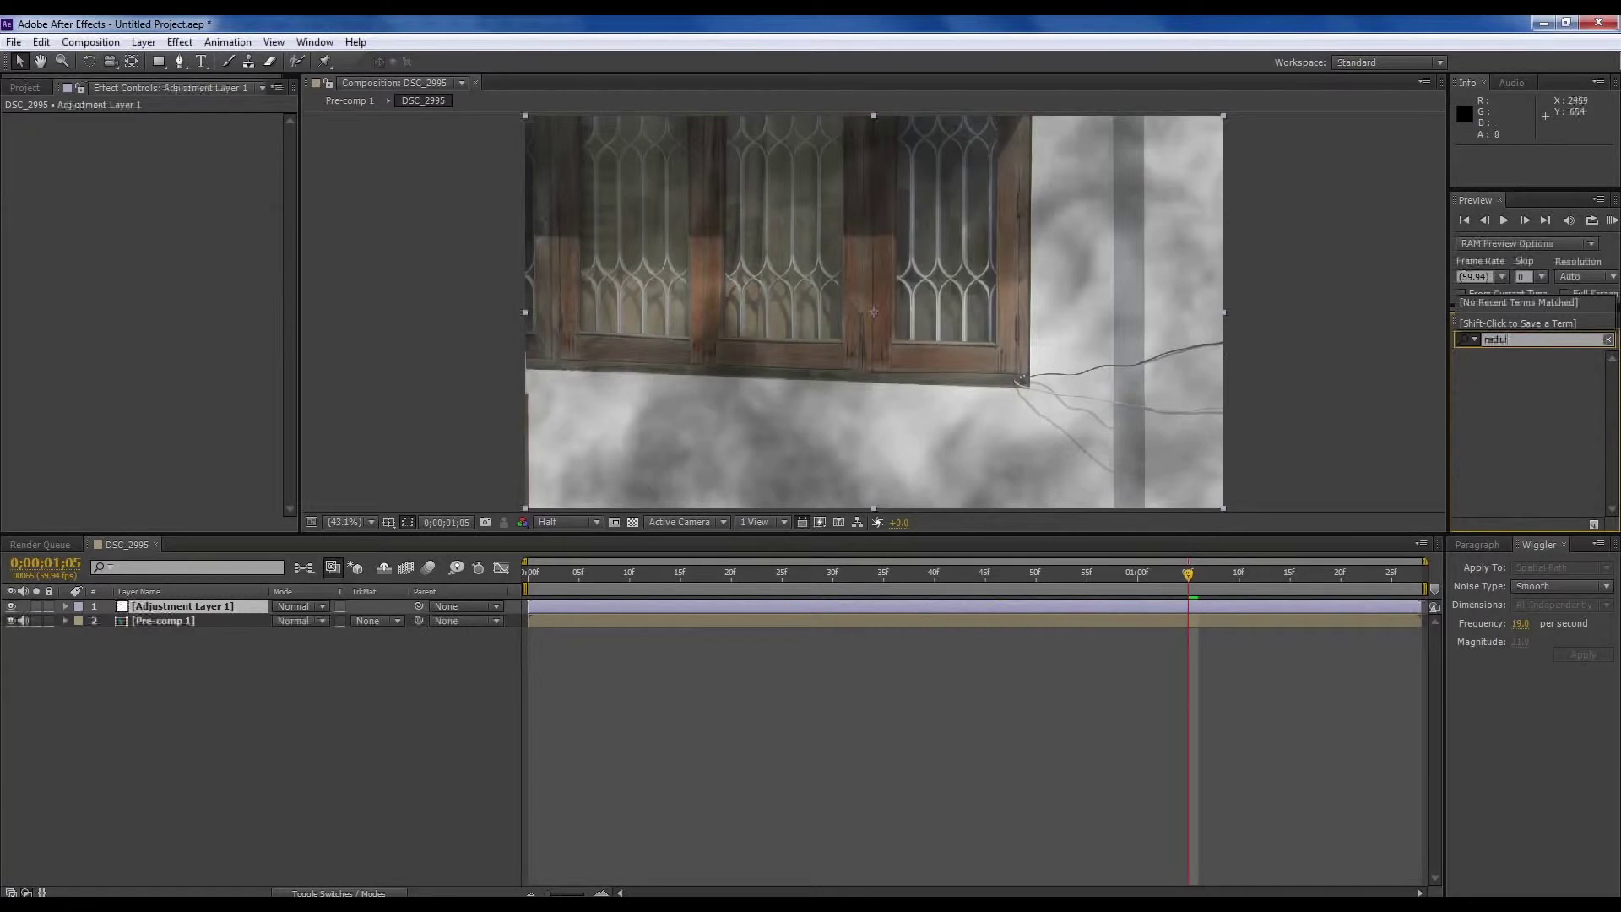
{"action": "key", "text": "BackSpace"}
{"action": "key", "text": "BackSpace"}
{"action": "double_click", "coordinate": [1517, 429]}
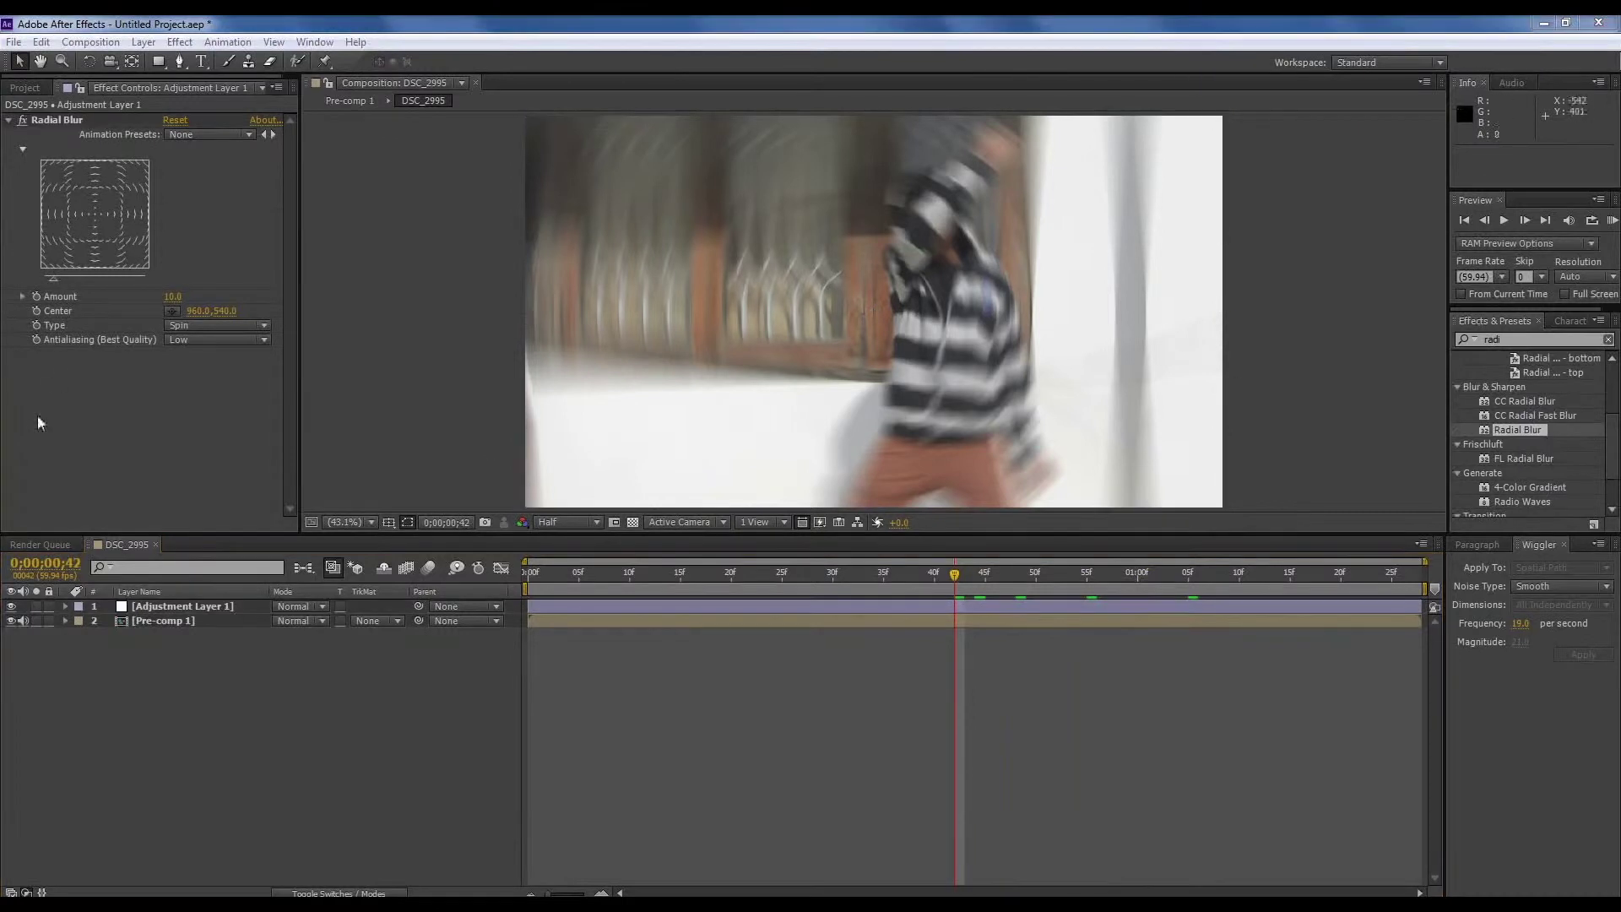
{"action": "left_click", "coordinate": [217, 326]}
{"action": "left_click", "coordinate": [218, 356]}
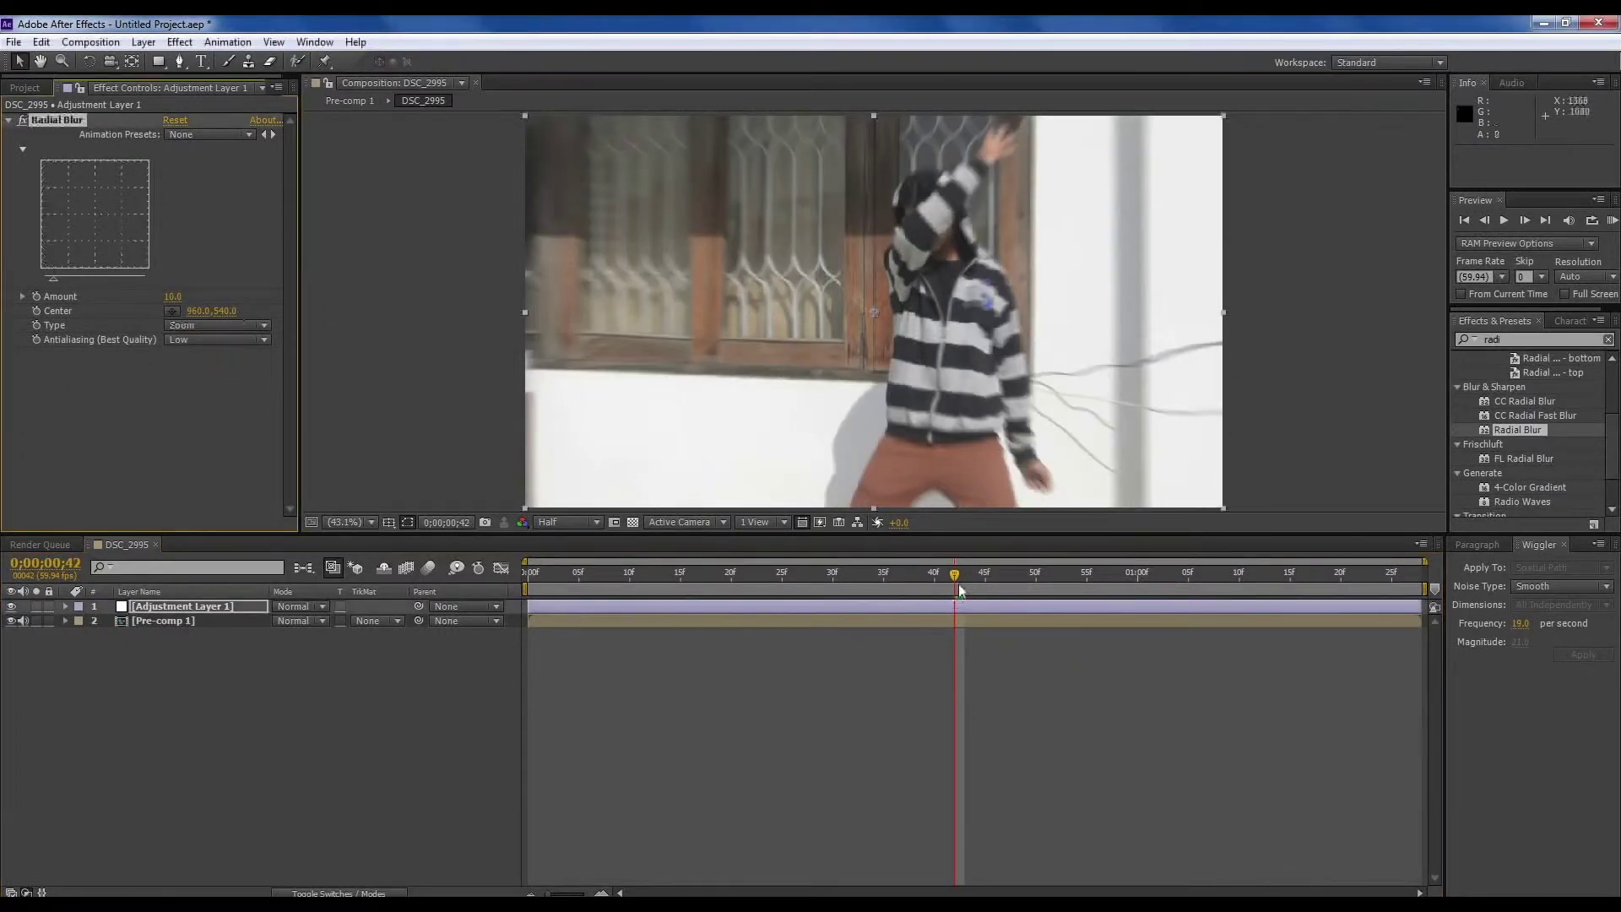
Set the Radial Blur Amount to 12, enable its keyframing at 0;00;00;45, and play back the blurred shot.
{"action": "left_click_drag", "start_coordinate": [957, 578], "coordinate": [987, 578]}
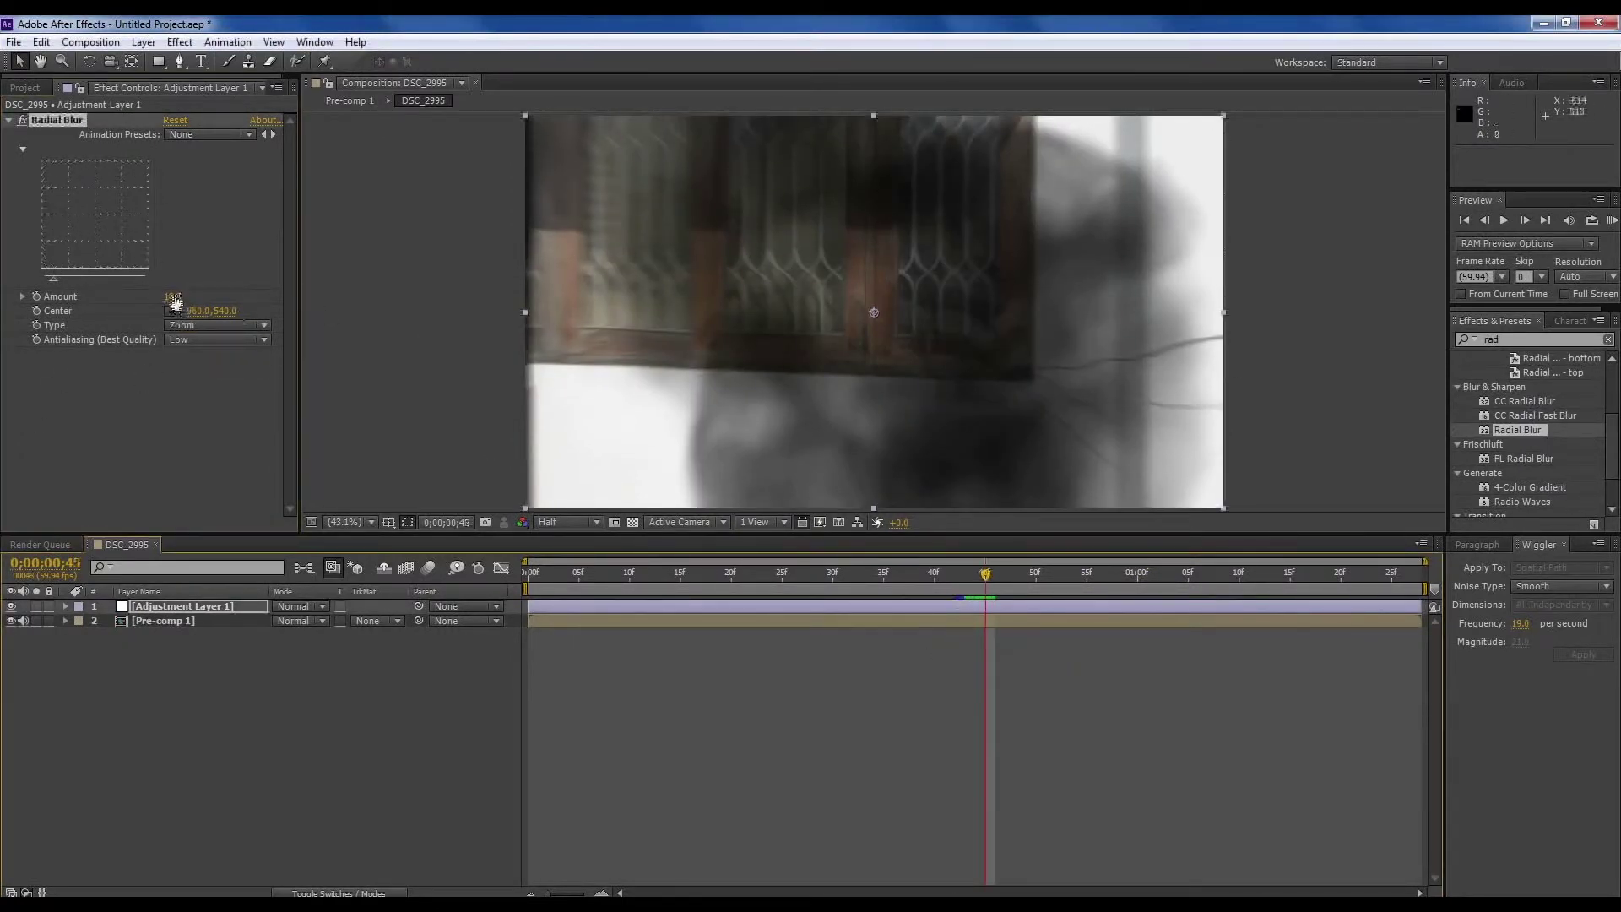
{"action": "left_click", "coordinate": [172, 296]}
{"action": "type", "text": "12"}
{"action": "left_click", "coordinate": [37, 296]}
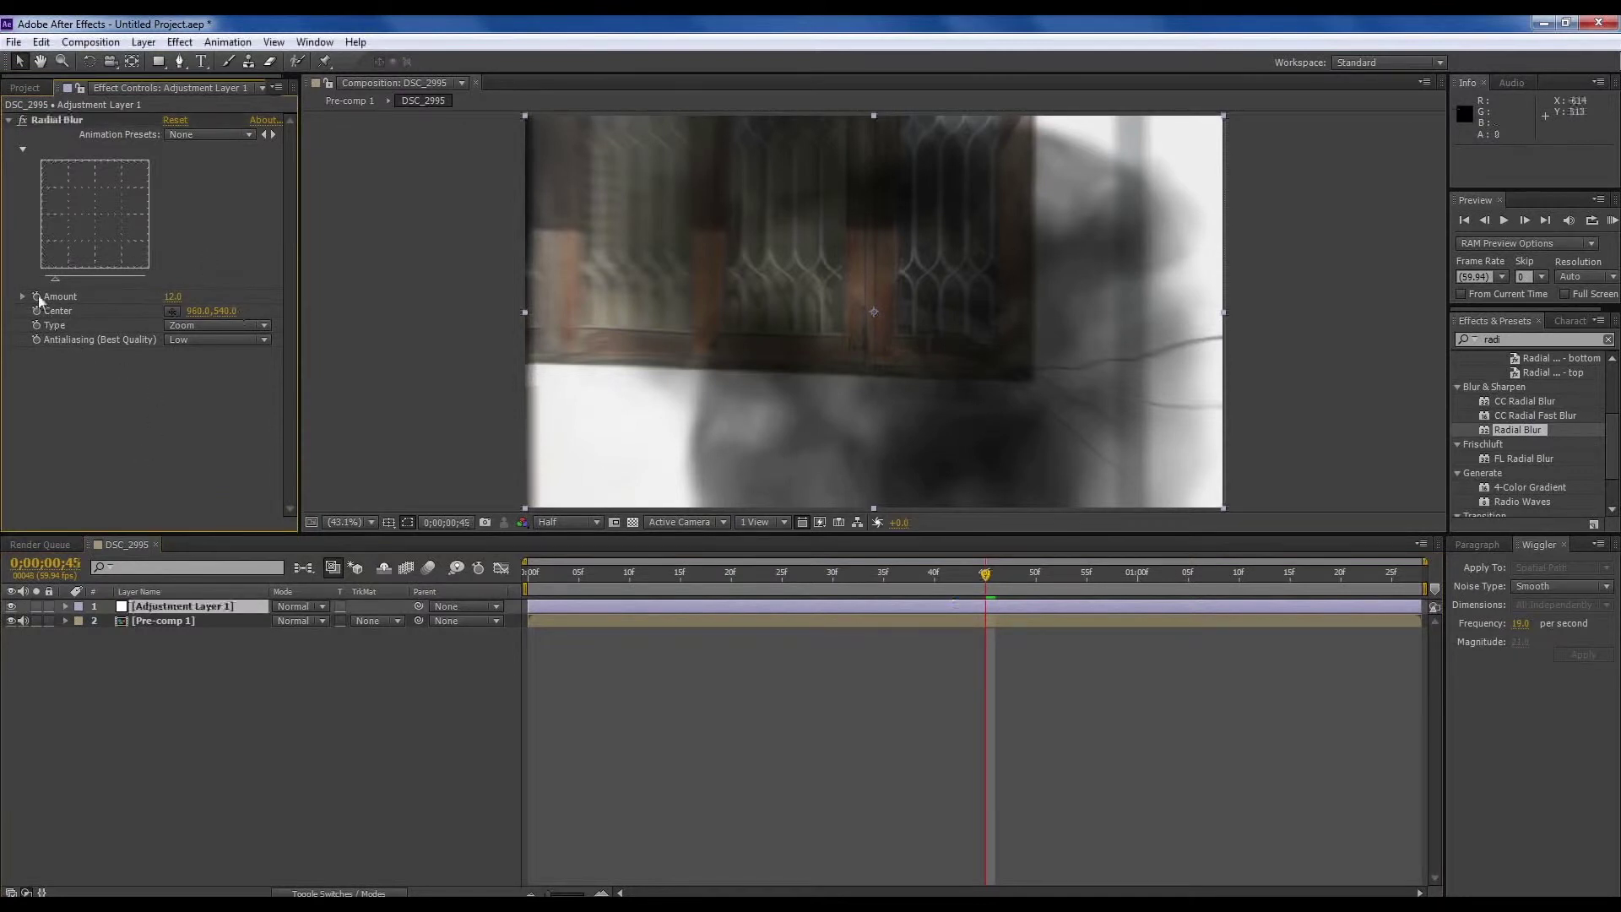
{"action": "key", "text": "Page_Up"}
{"action": "key", "text": "Page_Up"}
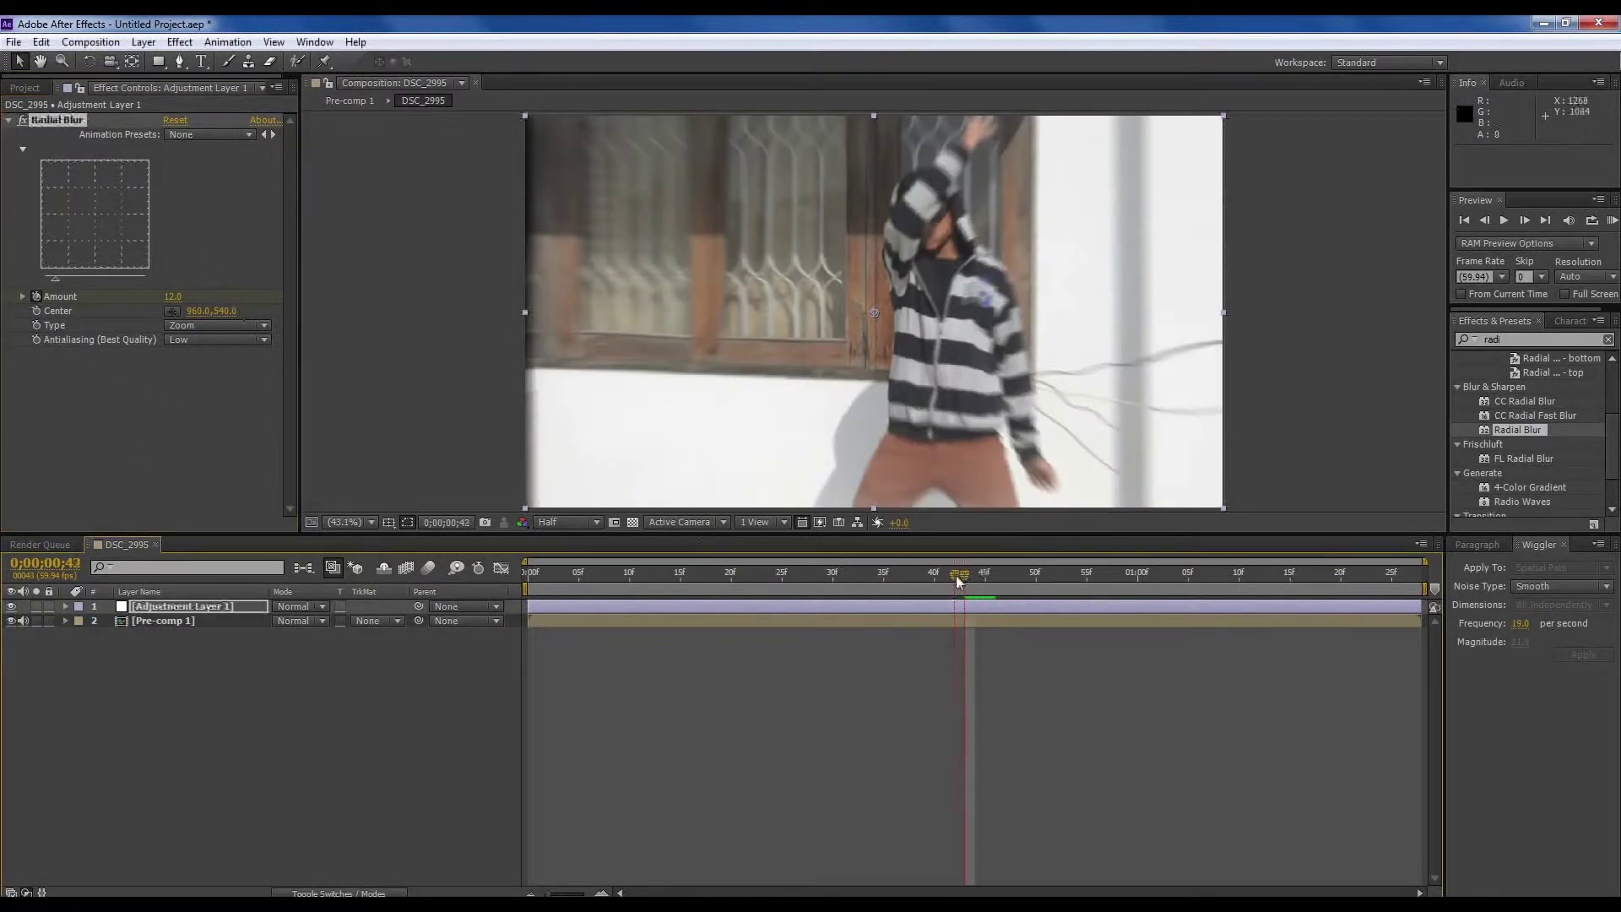
{"action": "left_click_drag", "start_coordinate": [964, 576], "coordinate": [954, 582]}
{"action": "key", "text": "space"}
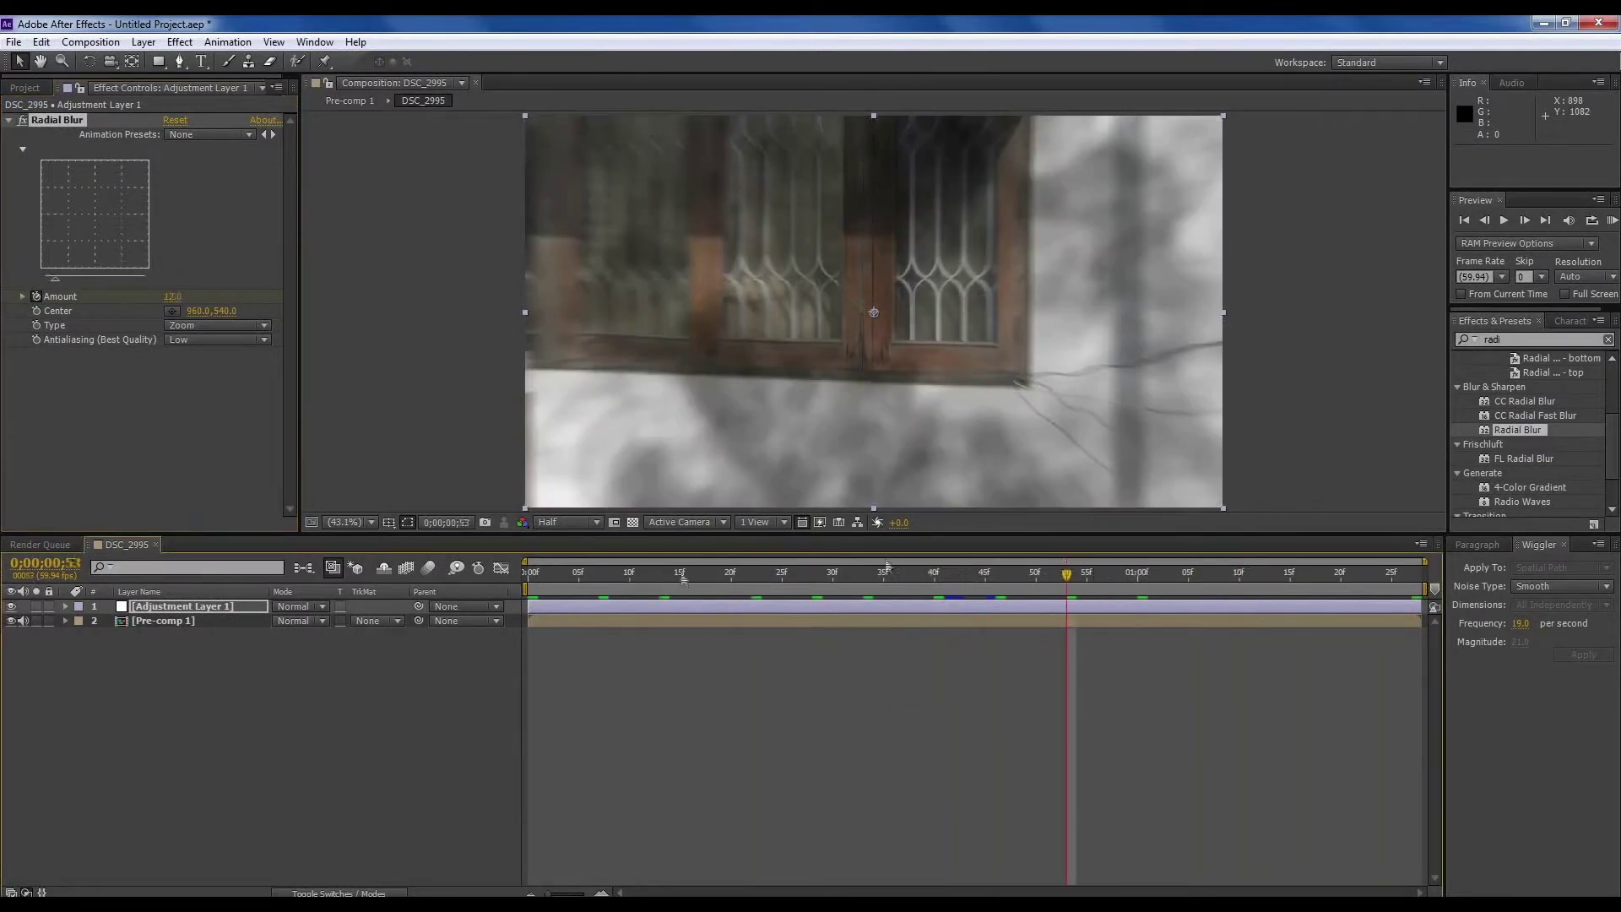
Add the DSC_2995 composition from the project to the render queue.
{"action": "key", "text": "ctrl+m"}
{"action": "left_click", "coordinate": [27, 87]}
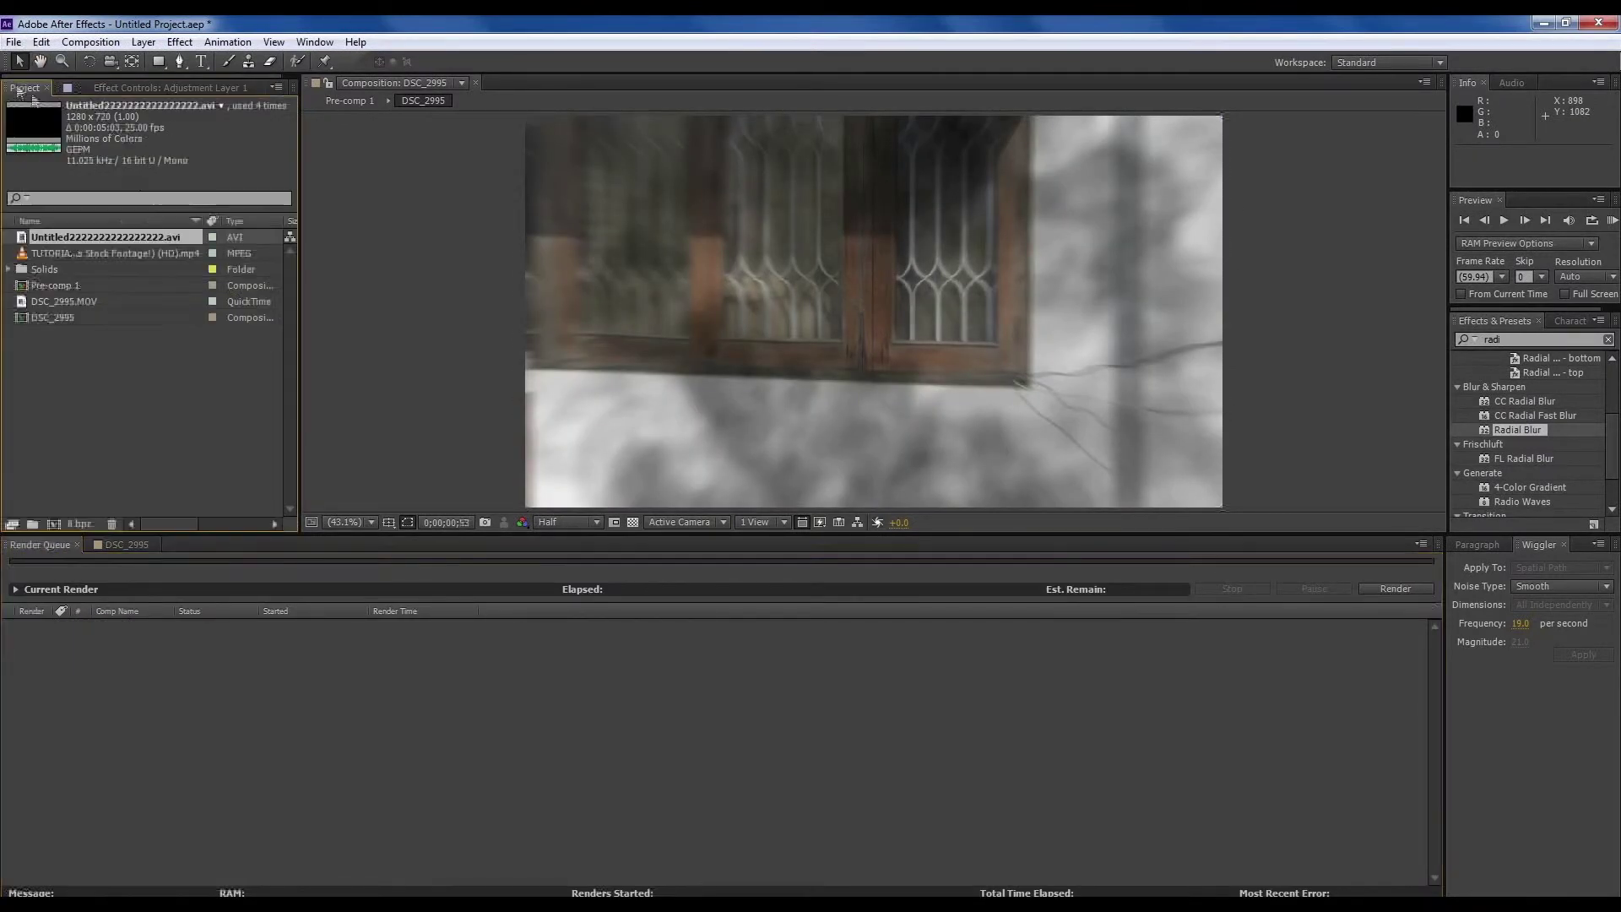
{"action": "left_click", "coordinate": [109, 545]}
{"action": "mouse_move", "coordinate": [203, 635]}
{"action": "left_mouse_down"}
{"action": "mouse_move", "coordinate": [218, 712]}
{"action": "mouse_move", "coordinate": [200, 646]}
{"action": "left_mouse_up"}
{"action": "left_click", "coordinate": [50, 542]}
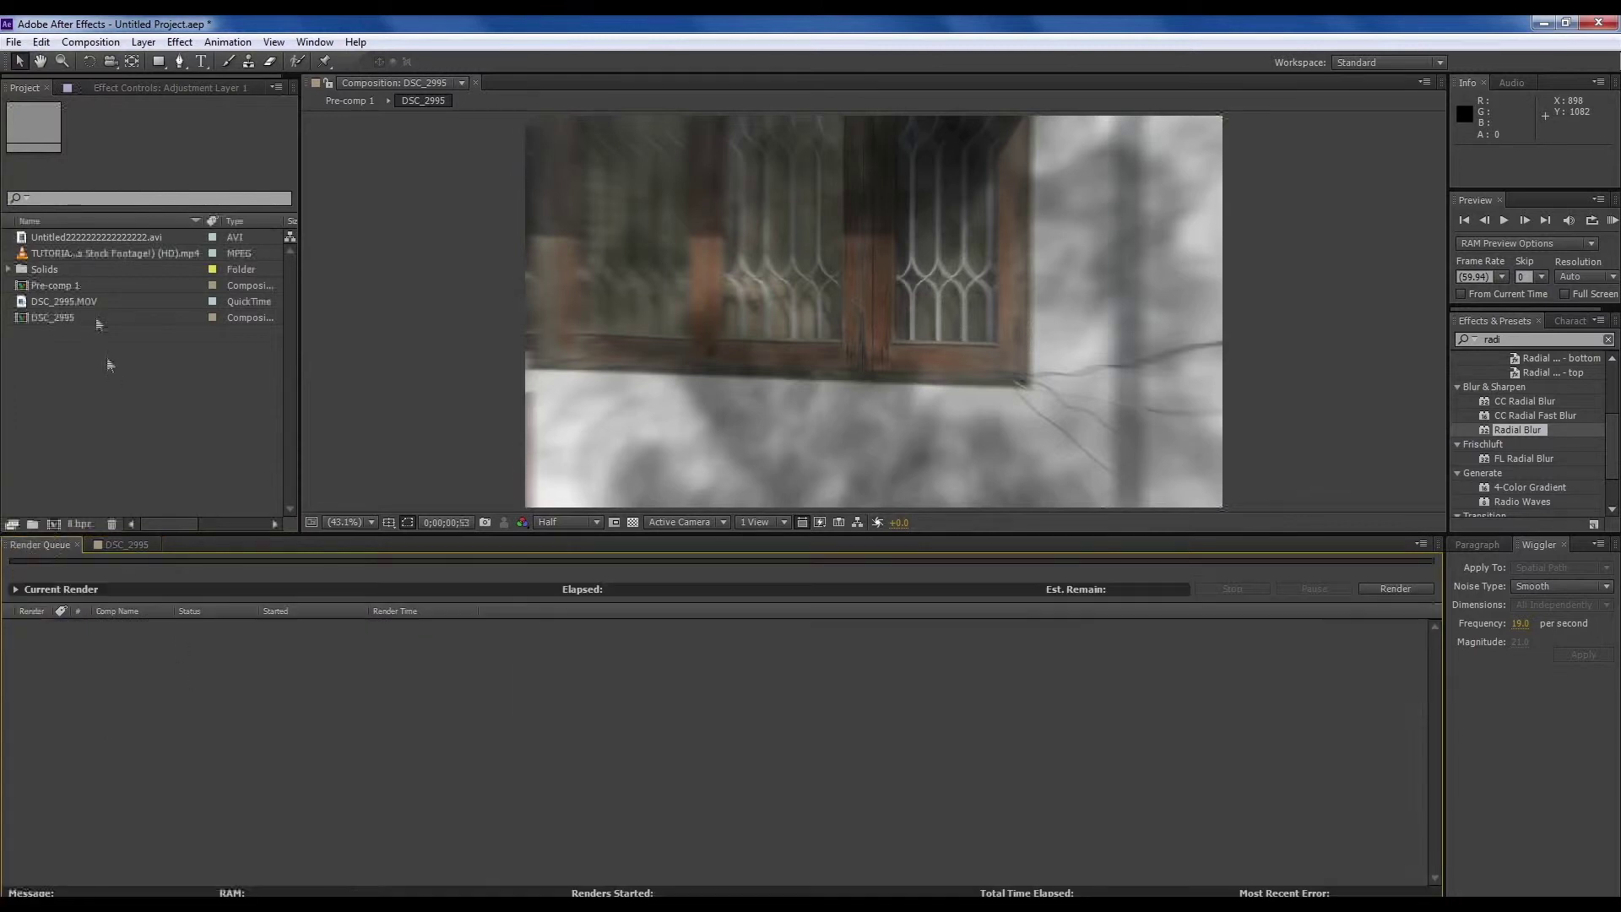
{"action": "left_click_drag", "start_coordinate": [81, 317], "coordinate": [129, 647]}
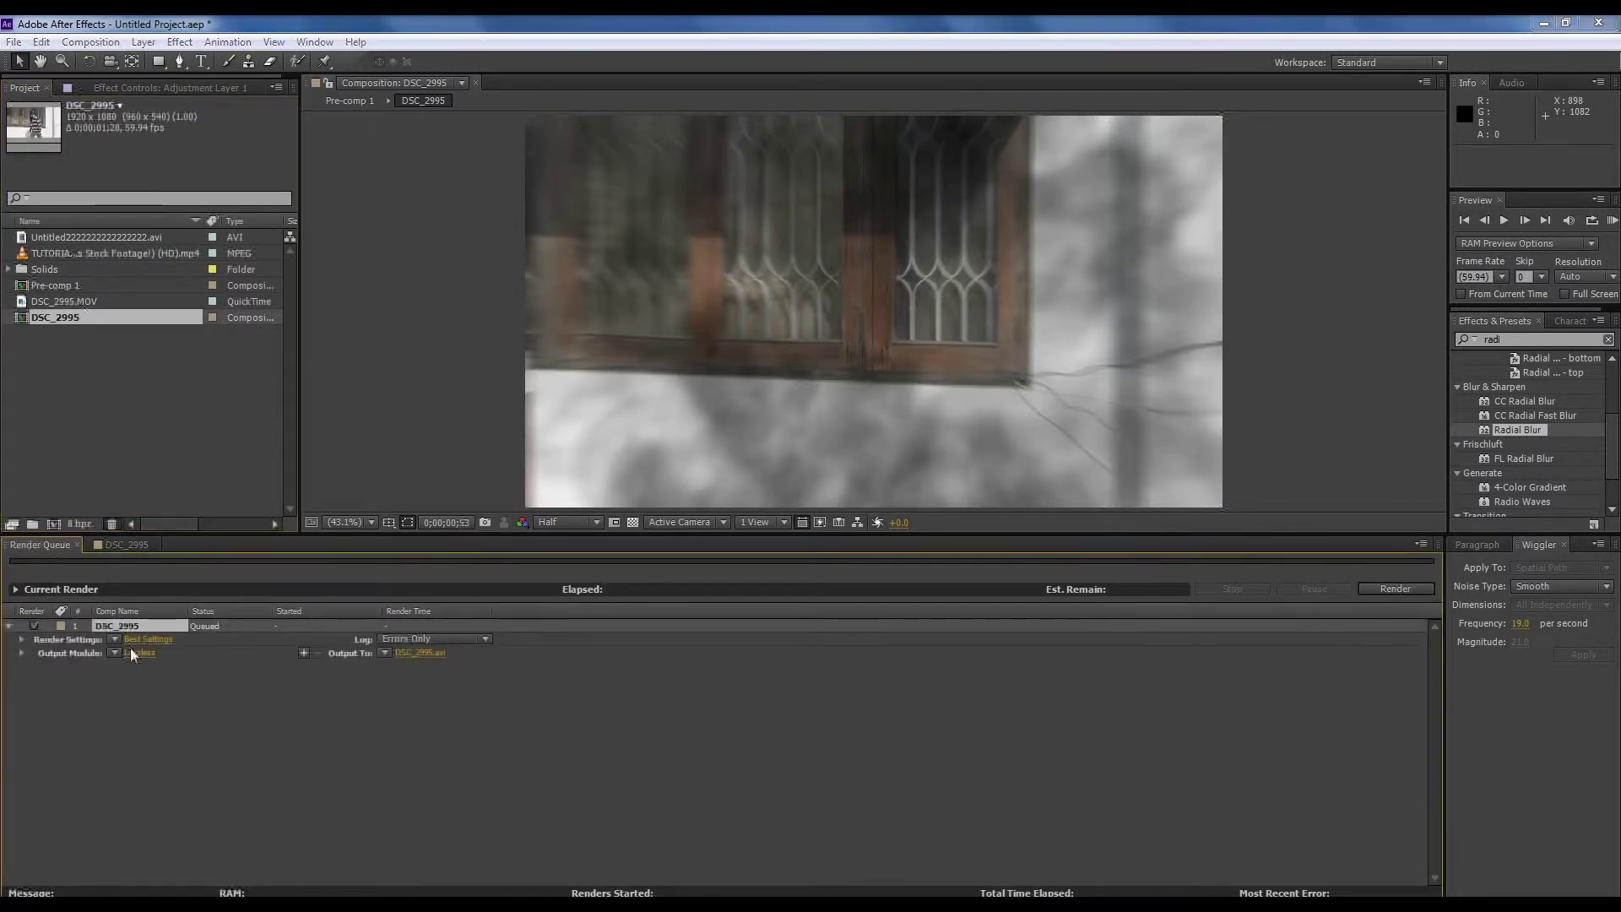
Set the output format of the queued DSC_2995 composition to H.264 and render it.
{"action": "left_click", "coordinate": [140, 652]}
{"action": "left_click", "coordinate": [725, 261]}
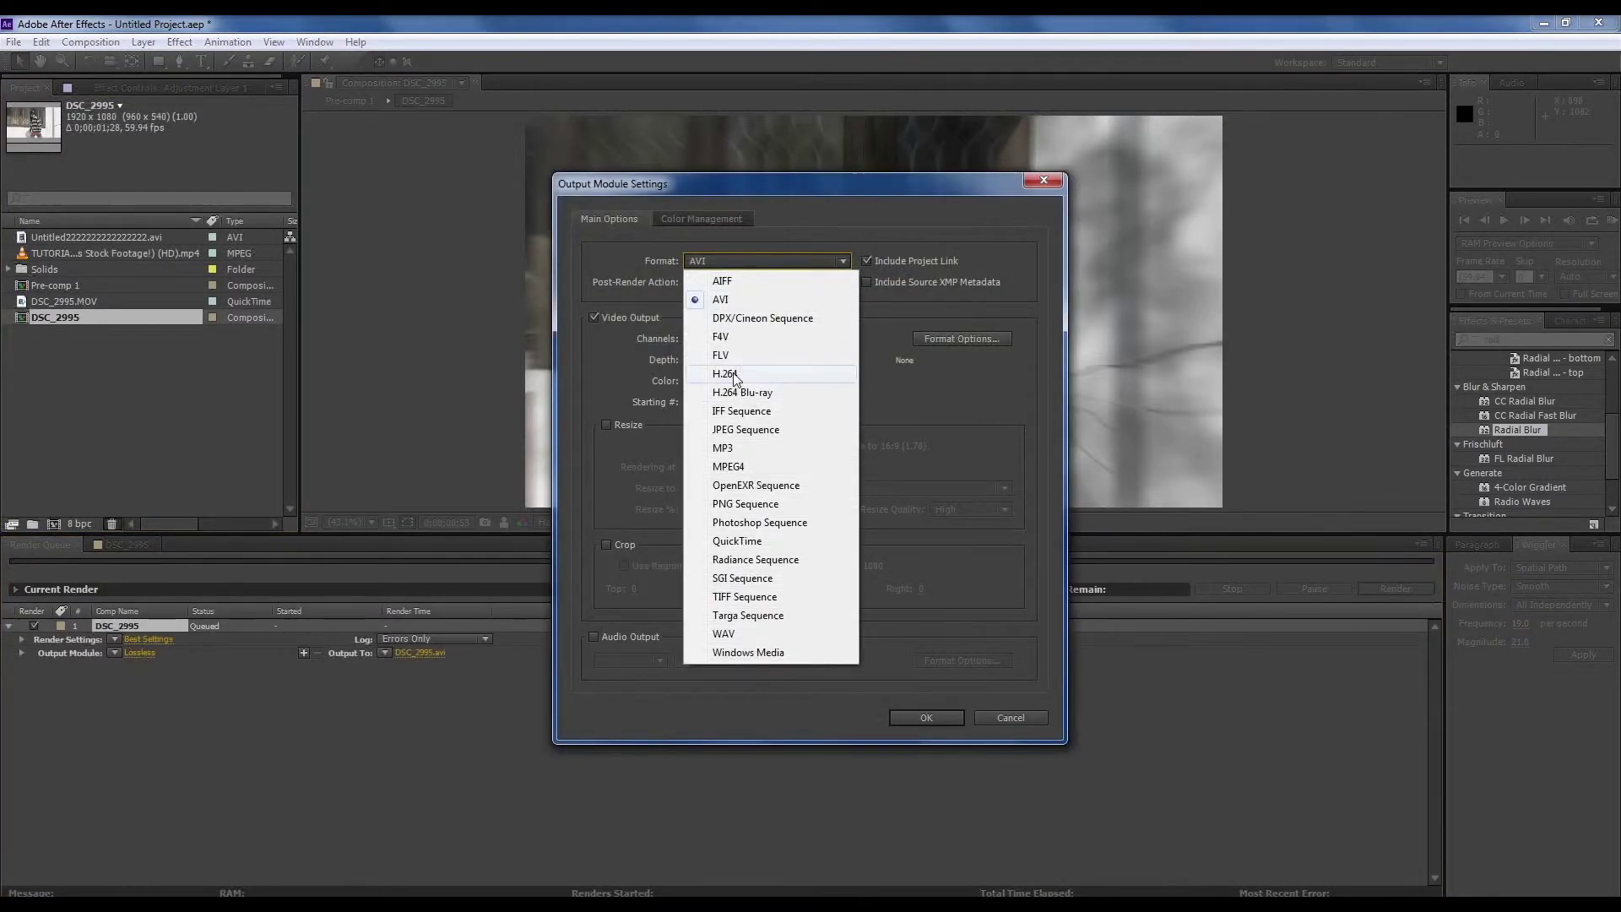
{"action": "left_click", "coordinate": [717, 255]}
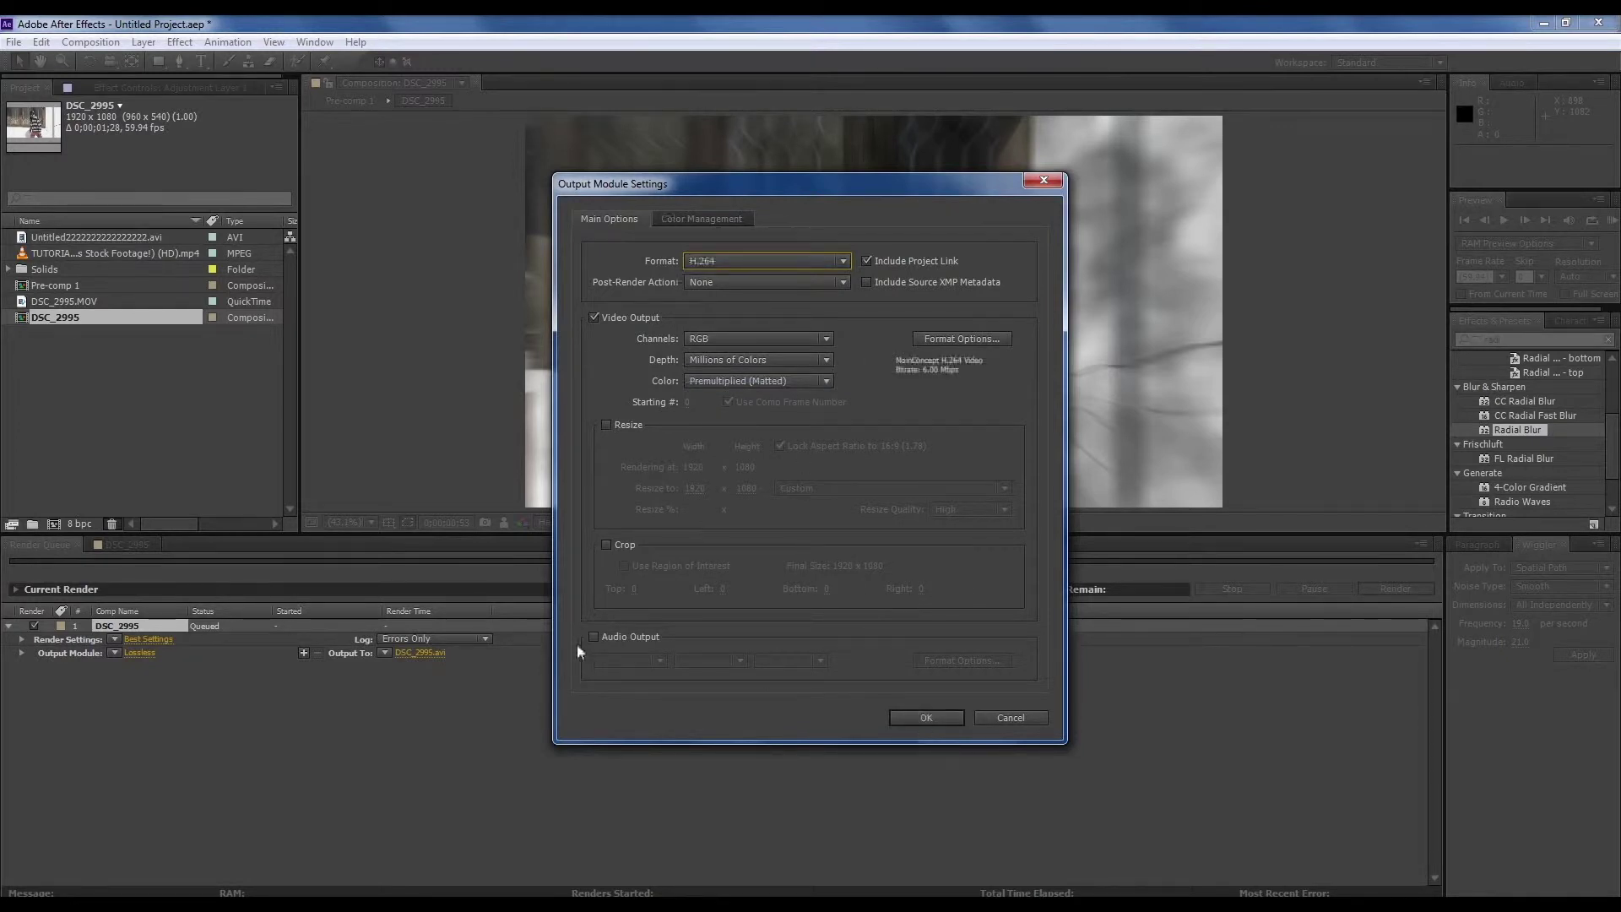
{"action": "left_click", "coordinate": [925, 717]}
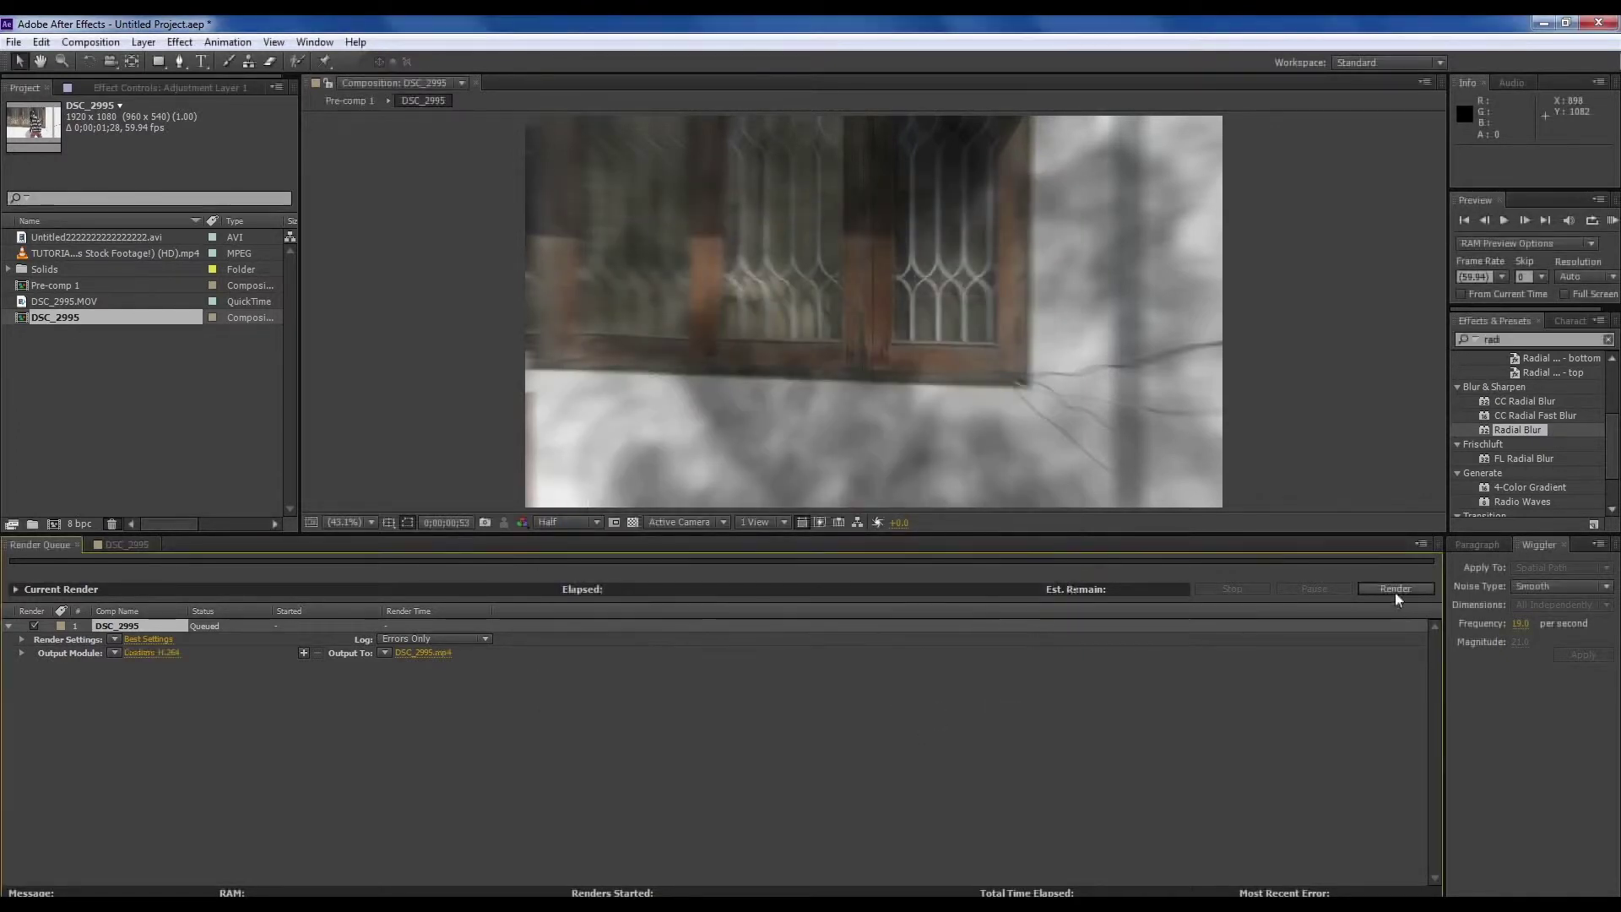
{"action": "left_click", "coordinate": [1395, 590]}
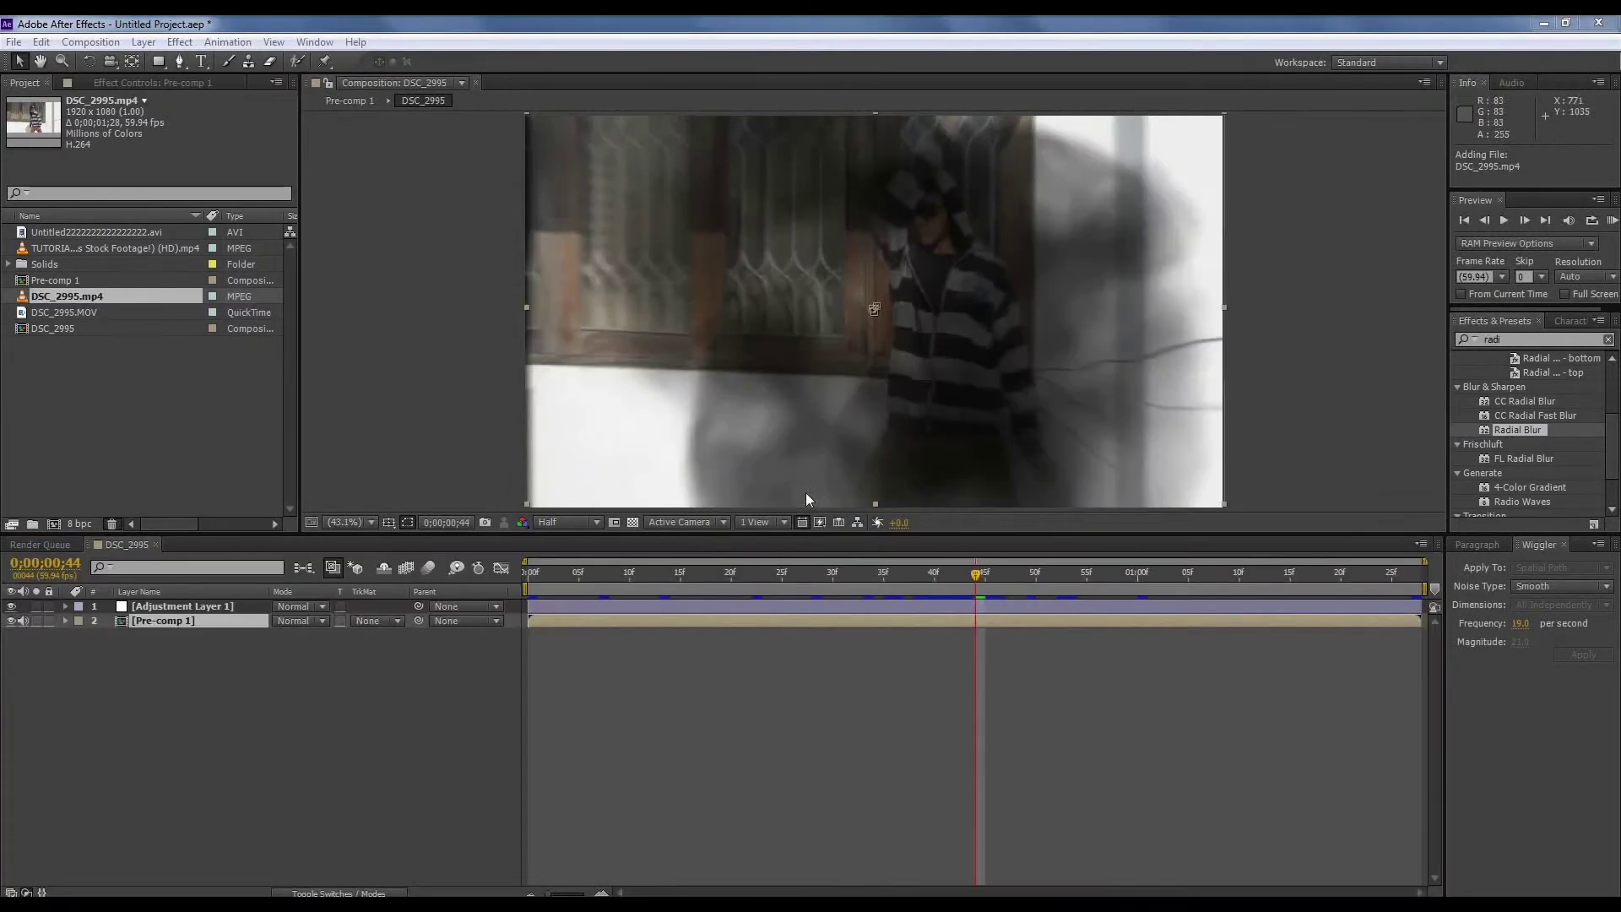
Create a new composition from the rendered DSC_2995.mp4 and enable time remapping on its layer.
{"action": "left_click_drag", "start_coordinate": [68, 296], "coordinate": [53, 524]}
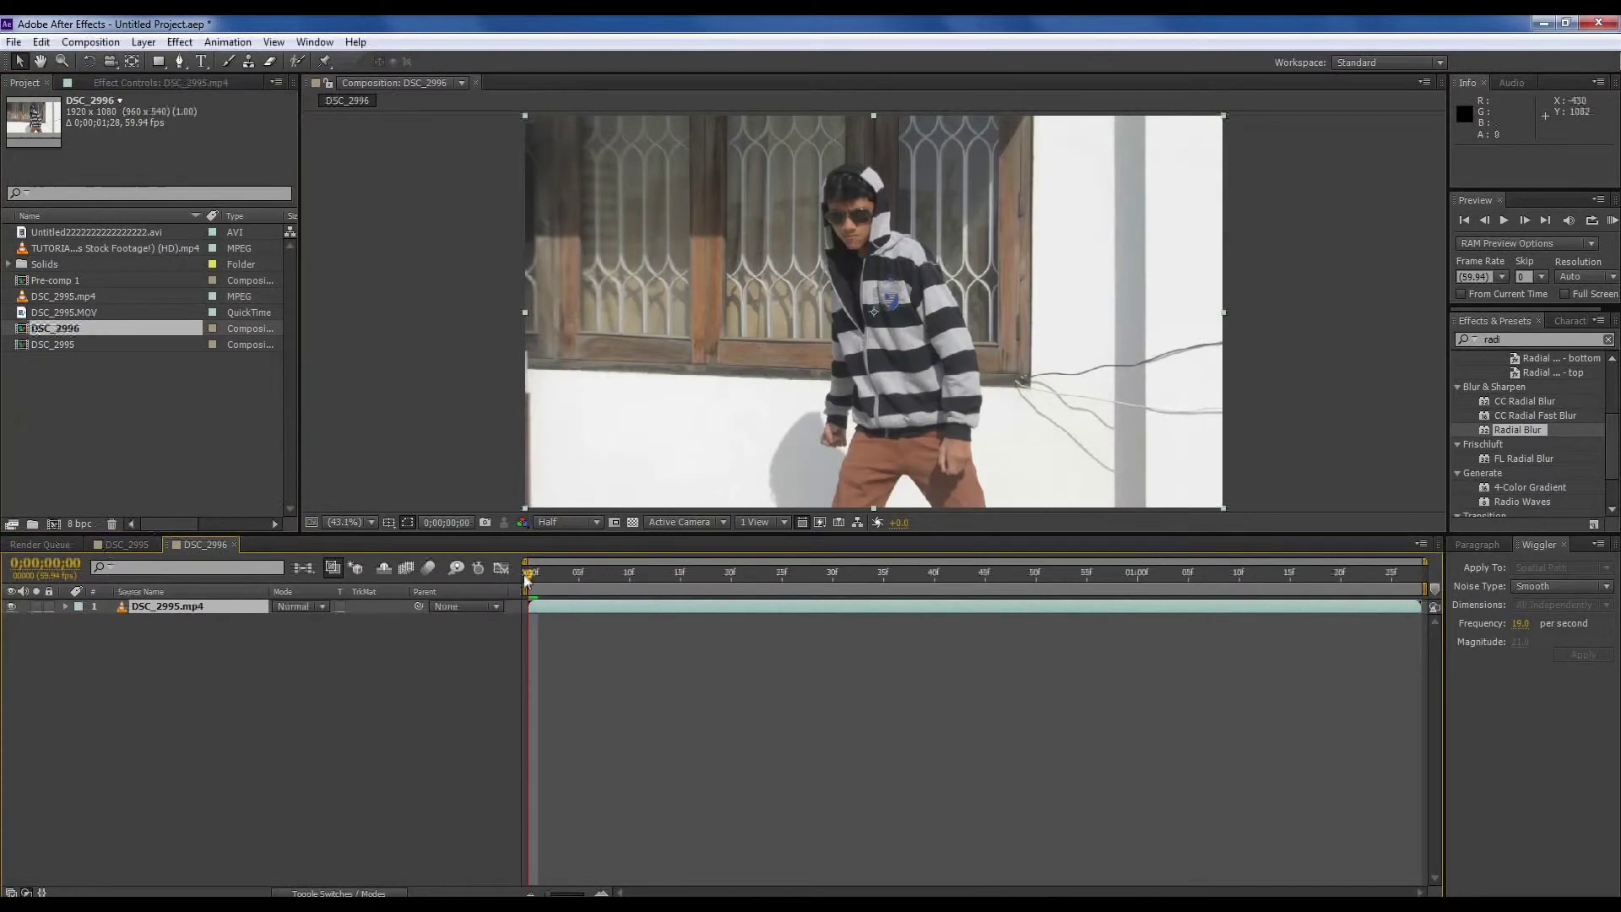
{"action": "left_click_drag", "start_coordinate": [529, 575], "coordinate": [376, 589]}
{"action": "right_click", "coordinate": [211, 607]}
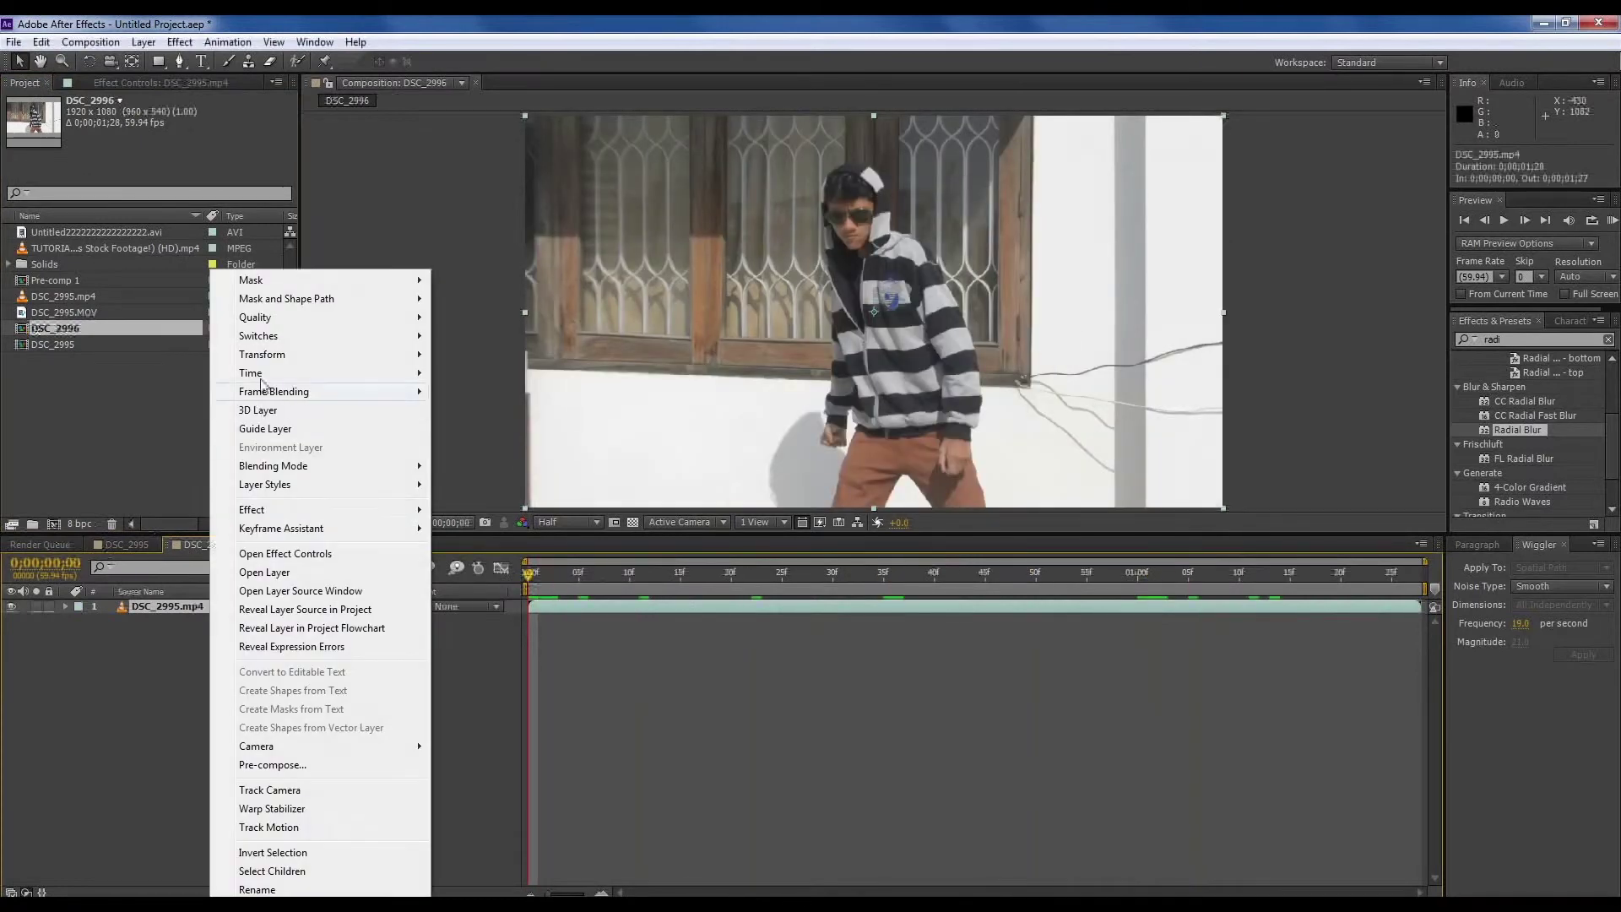
{"action": "mouse_move", "coordinate": [309, 372]}
{"action": "left_click", "coordinate": [510, 373]}
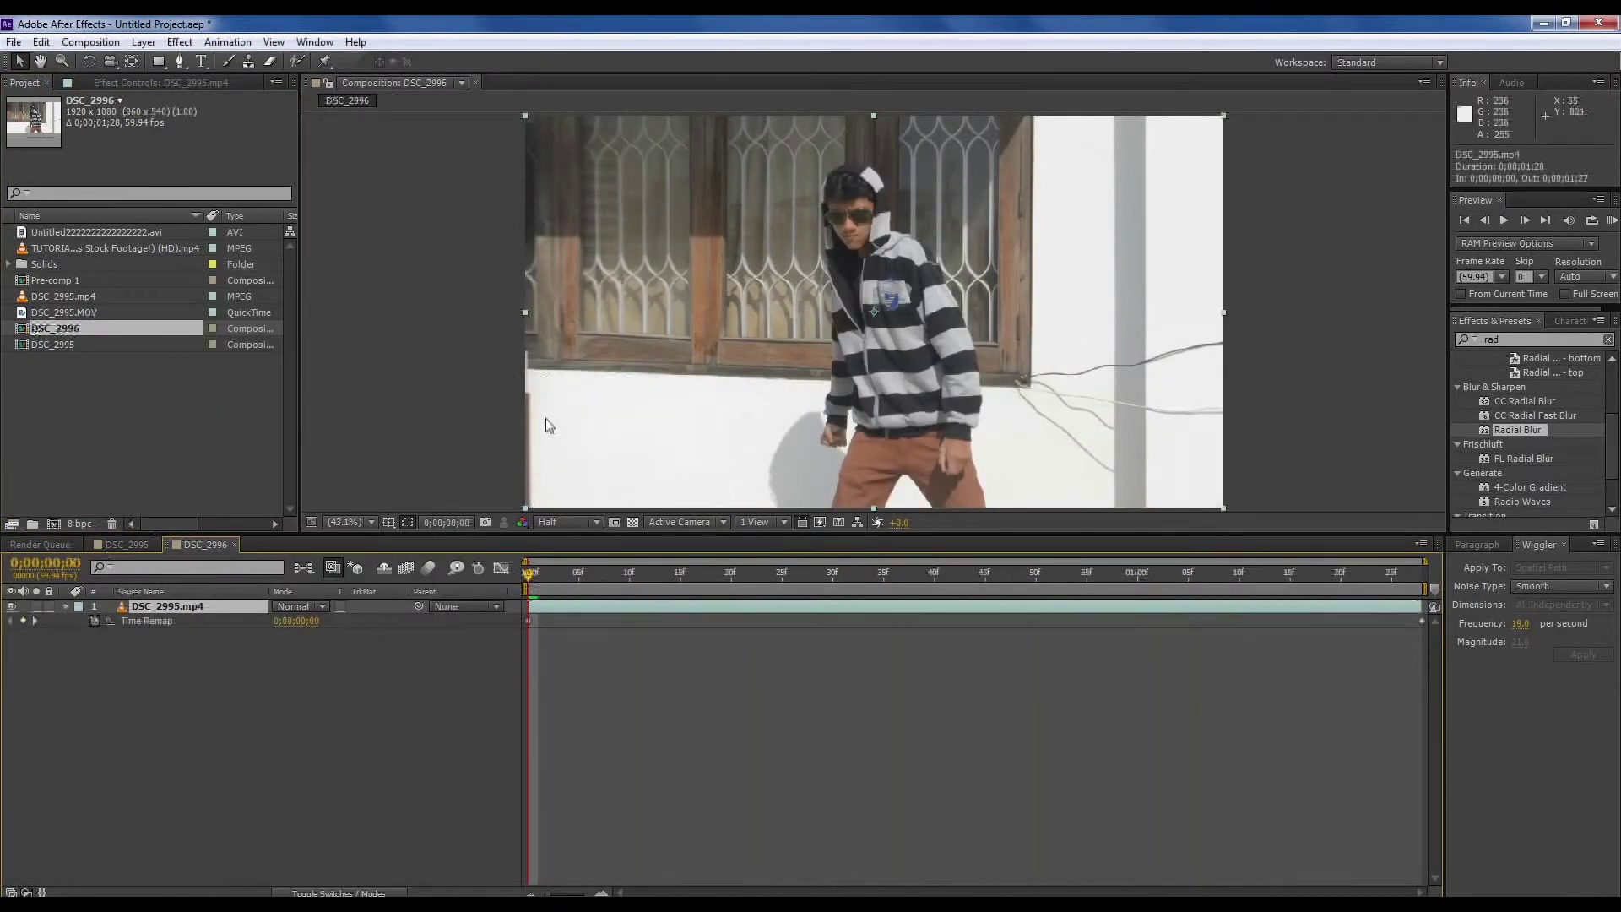
Slow the clip by moving its end Time Remap keyframe past the composition's end, extend the layer to fill the timeline, and preview it.
{"action": "left_click_drag", "start_coordinate": [69, 577], "coordinate": [528, 622]}
{"action": "left_click_drag", "start_coordinate": [1422, 623], "coordinate": [1619, 623]}
{"action": "left_click_drag", "start_coordinate": [529, 576], "coordinate": [1089, 606]}
{"action": "left_click_drag", "start_coordinate": [1311, 621], "coordinate": [1619, 623]}
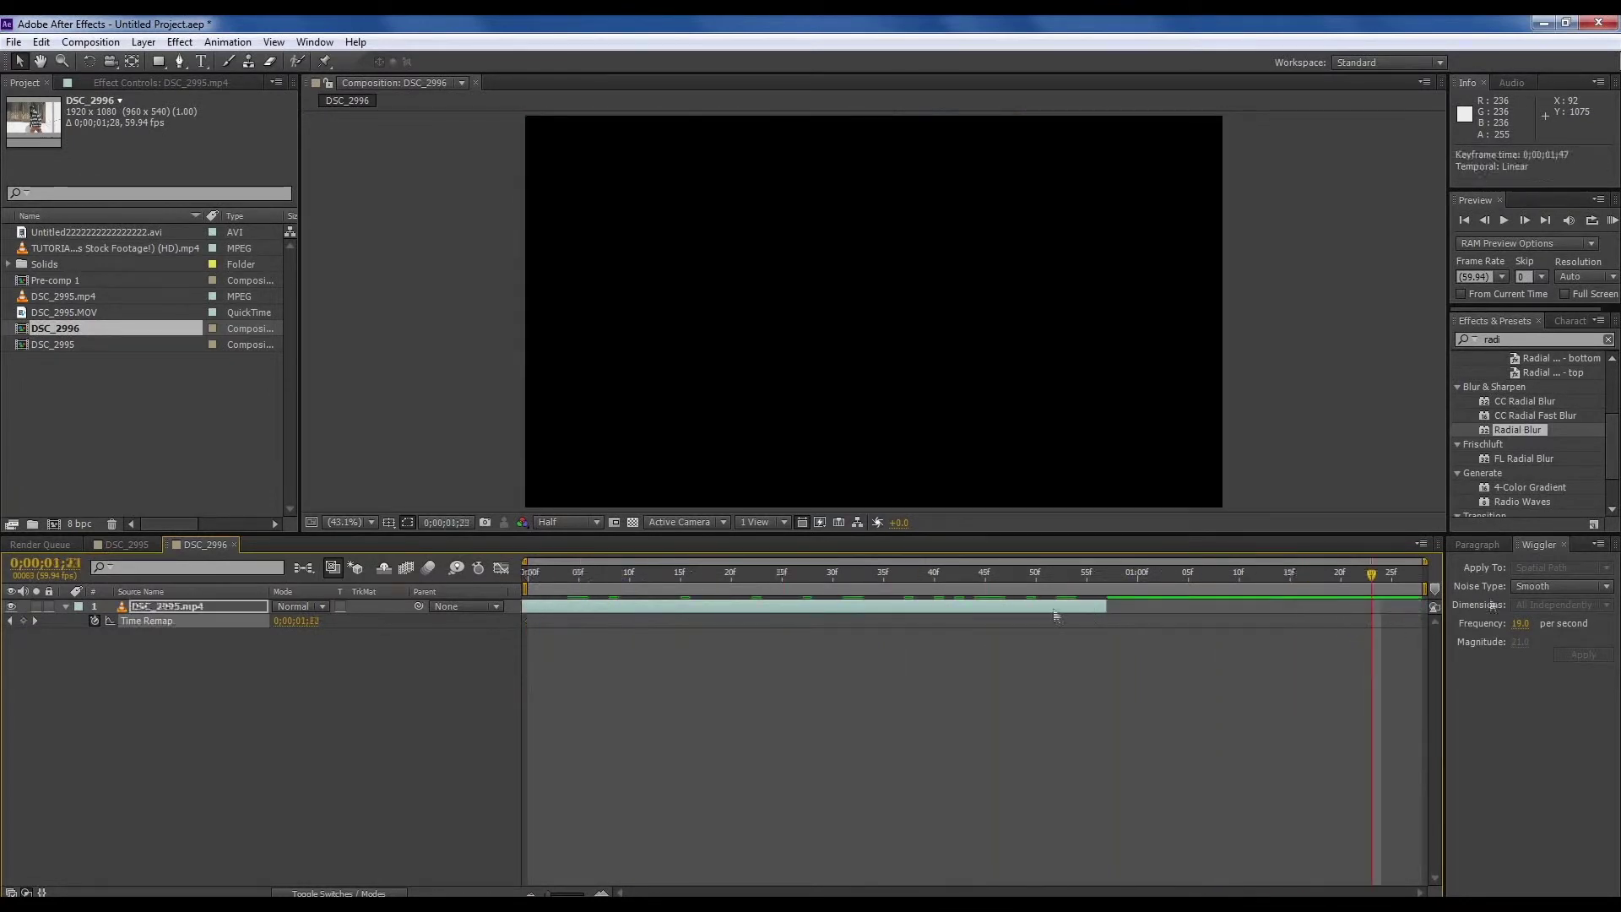
{"action": "left_click_drag", "start_coordinate": [969, 607], "coordinate": [1282, 619]}
{"action": "left_click", "coordinate": [1610, 220]}
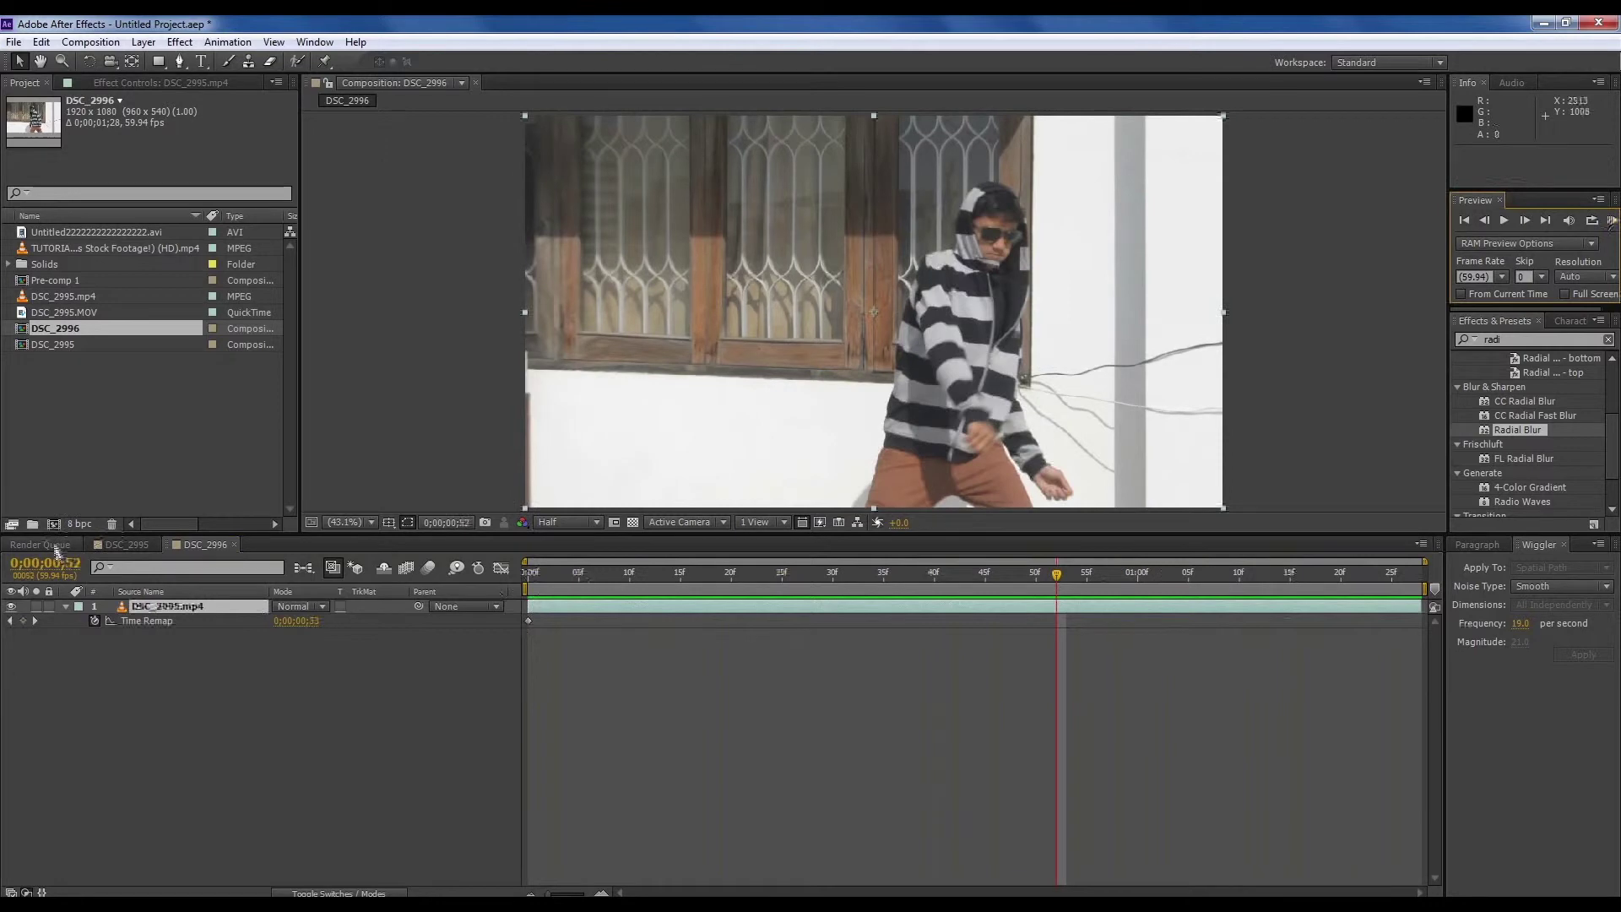
Add the DSC_2996 composition to the render queue and set its output format to H.264 Blu-ray.
{"action": "key", "text": "ctrl+m"}
{"action": "left_click", "coordinate": [142, 694]}
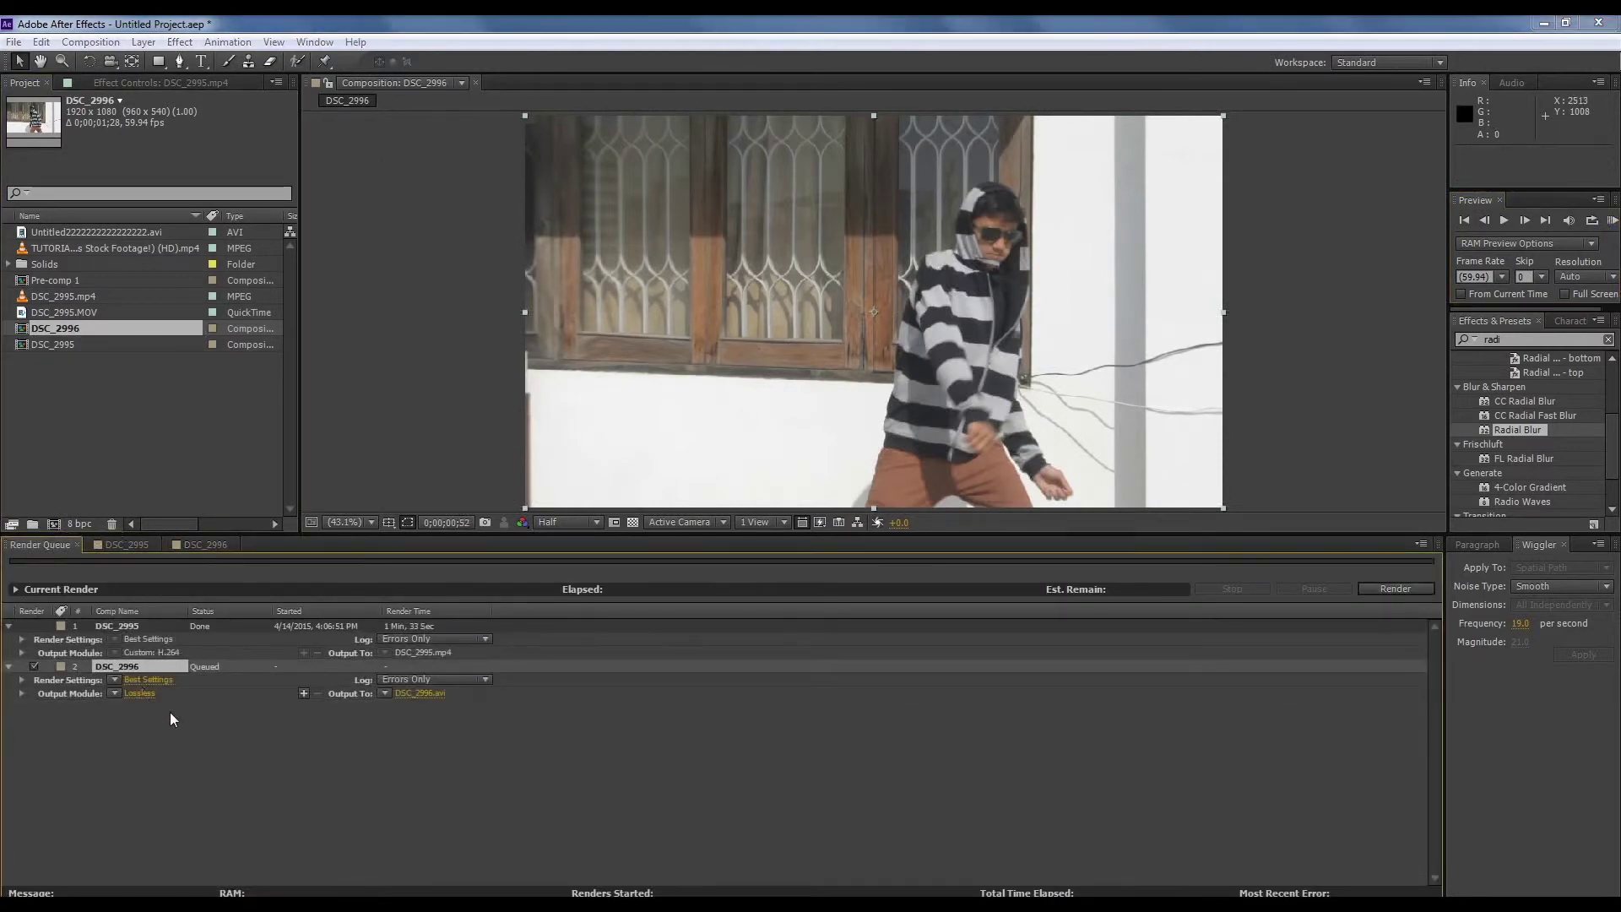
{"action": "left_click", "coordinate": [745, 265]}
{"action": "left_click", "coordinate": [749, 394]}
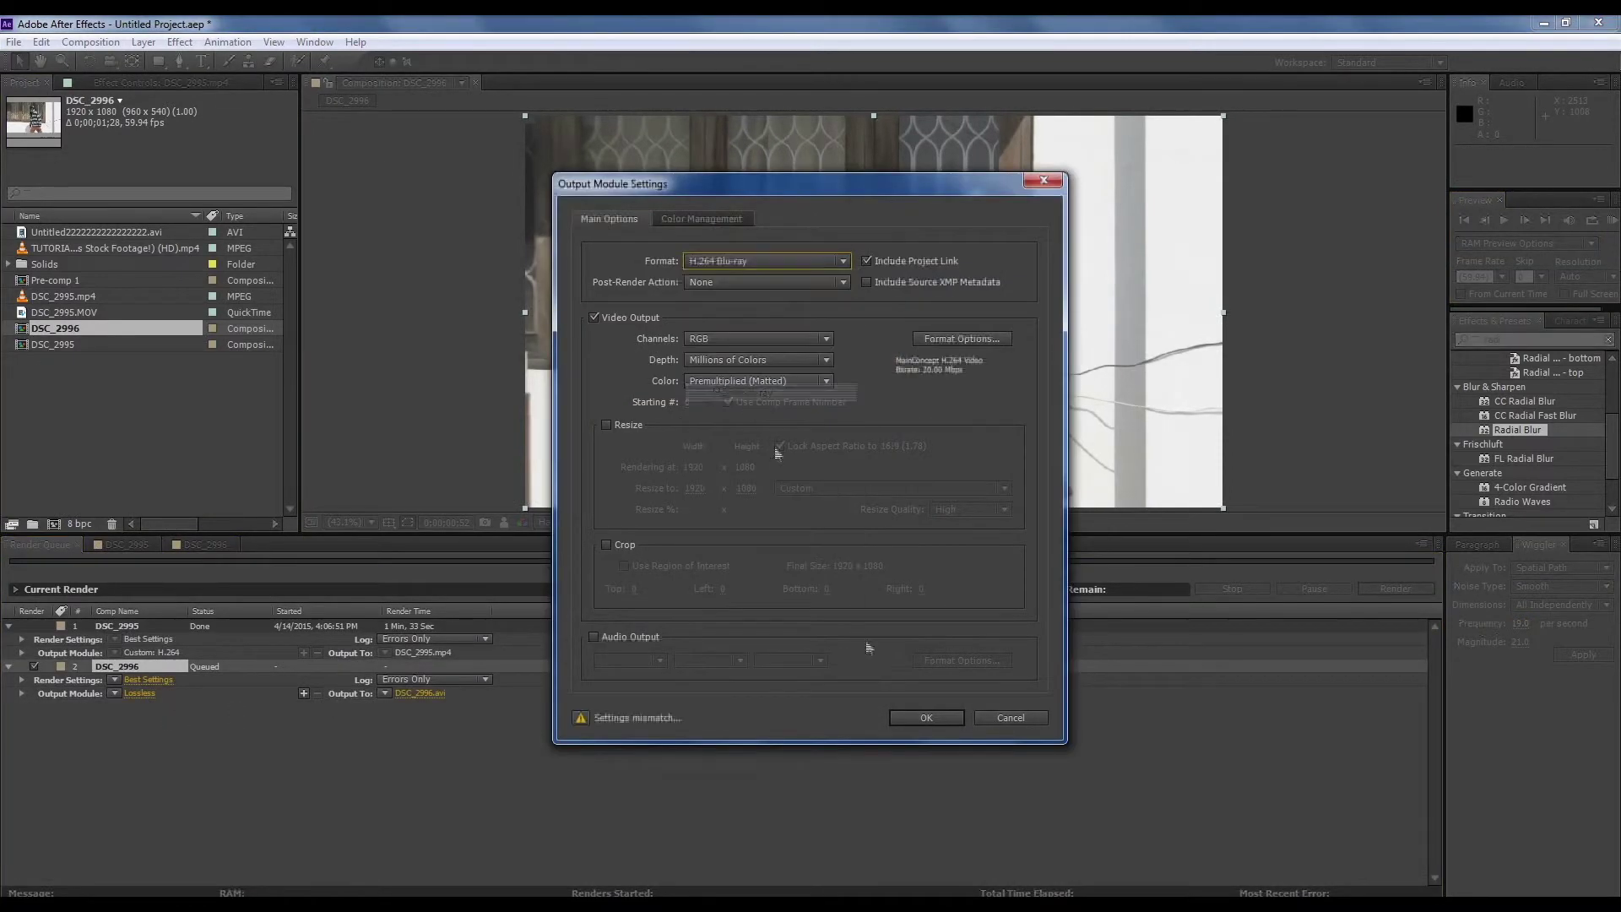
{"action": "left_click", "coordinate": [926, 717]}
Render the queued DSC_2996 composition and open the rendered DSC_2996 video from its folder in Windows Explorer.
{"action": "left_click", "coordinate": [1410, 592]}
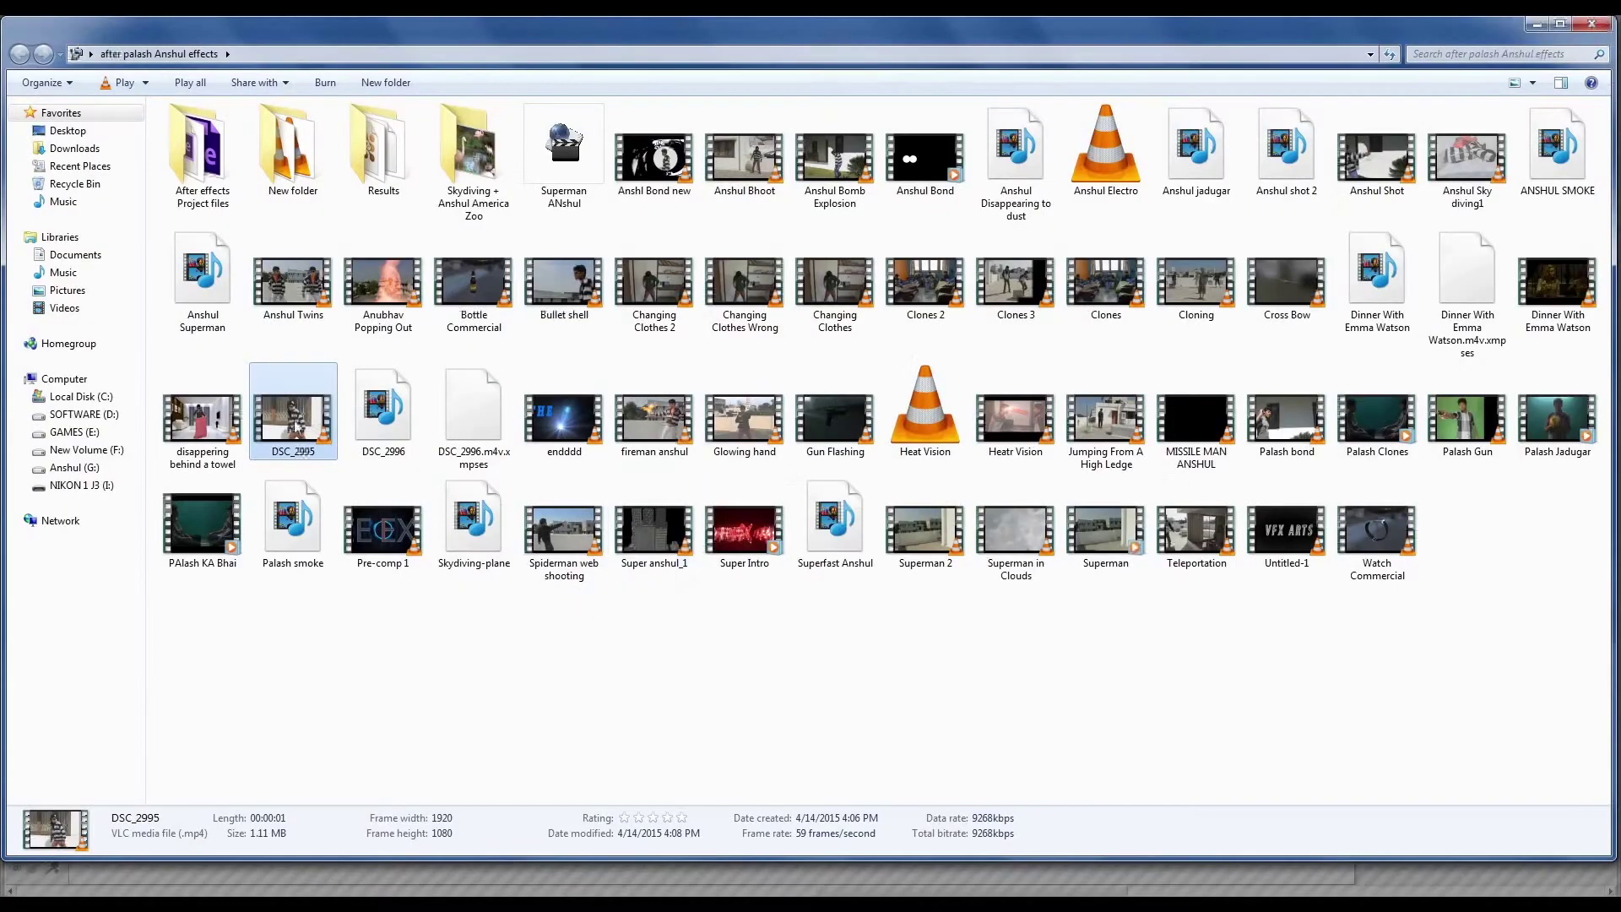
{"action": "double_click", "coordinate": [393, 418]}
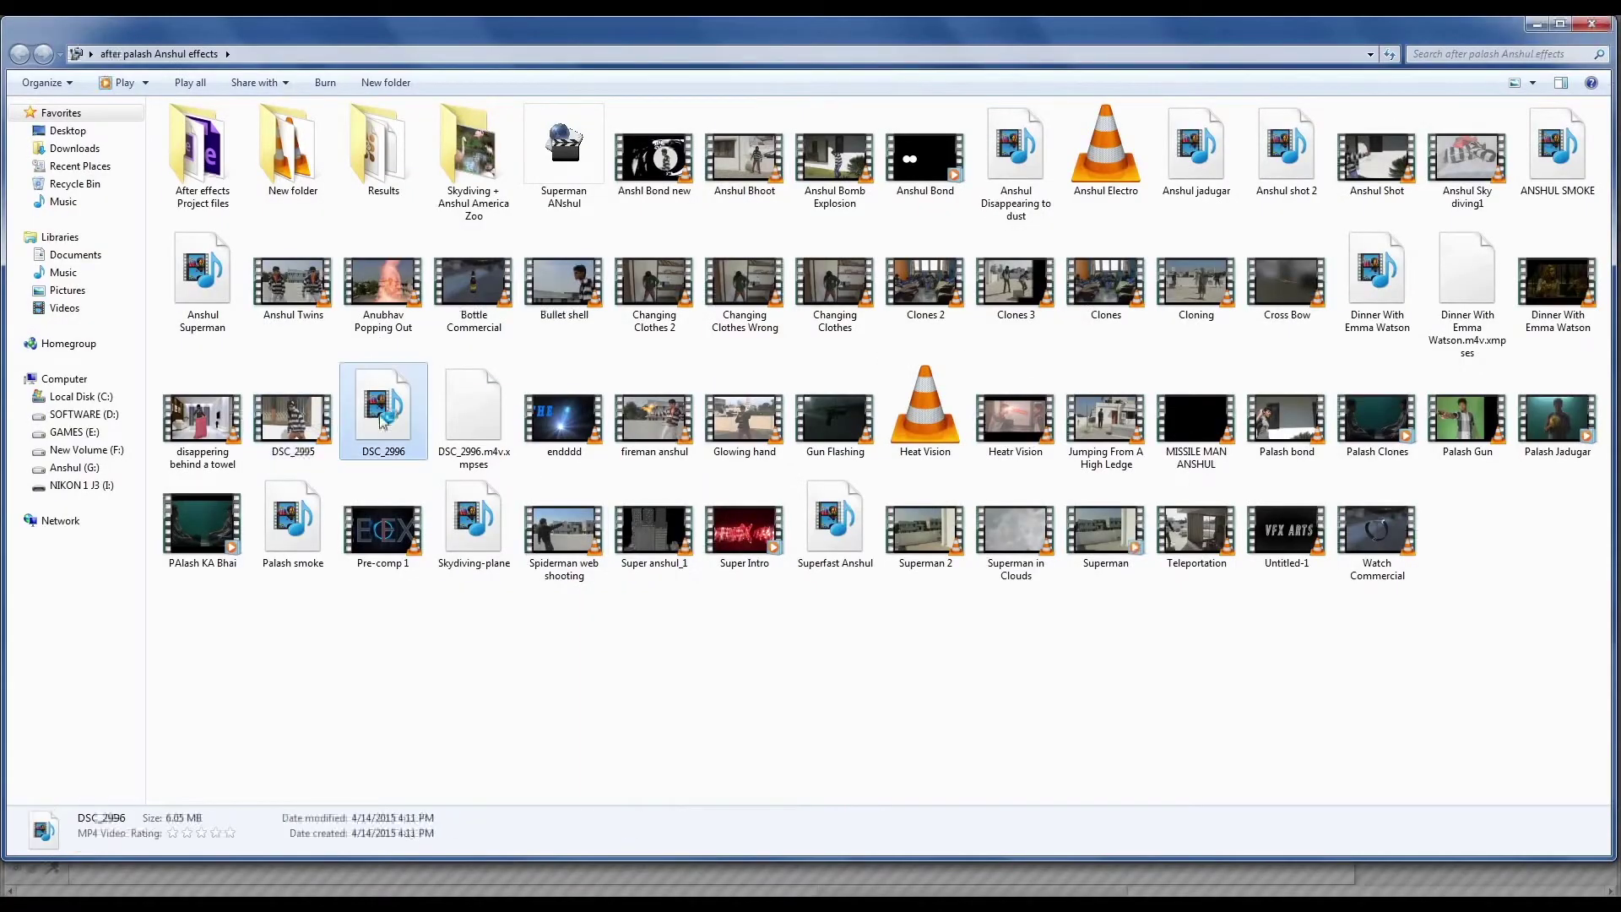